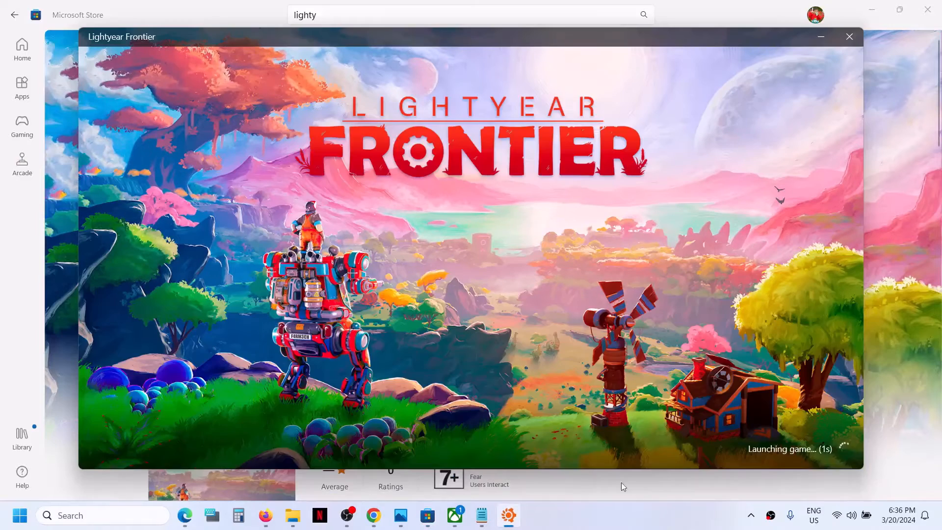
Close the Lightyear Frontier launch window and quit the game while it is still loading.
click(455, 516)
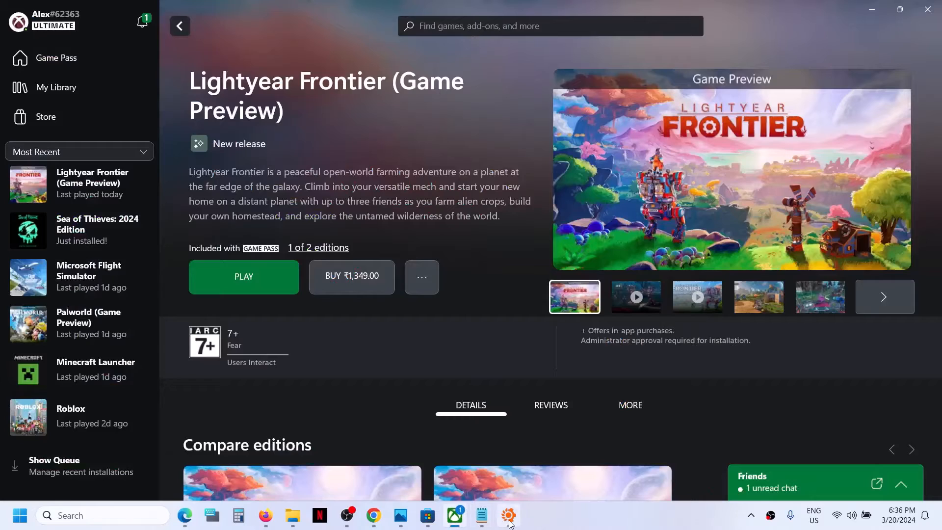
click(508, 517)
click(849, 43)
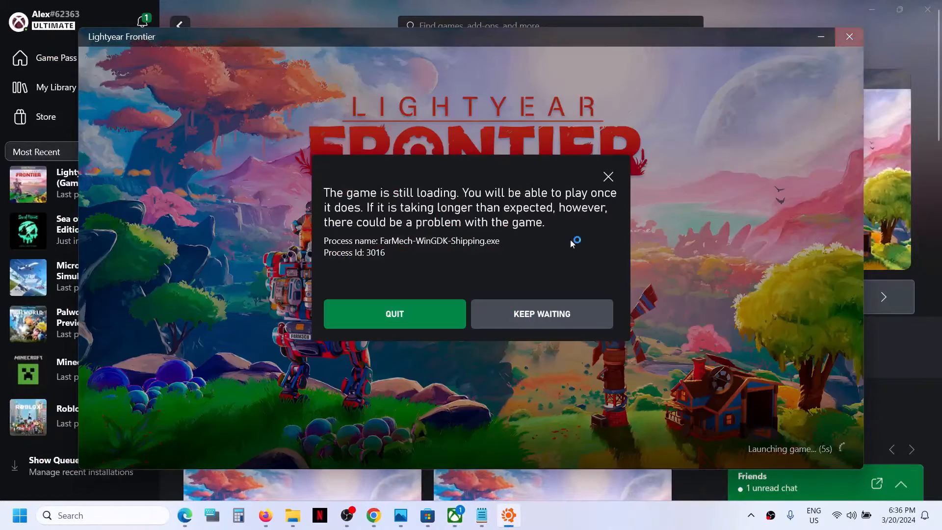
click(388, 319)
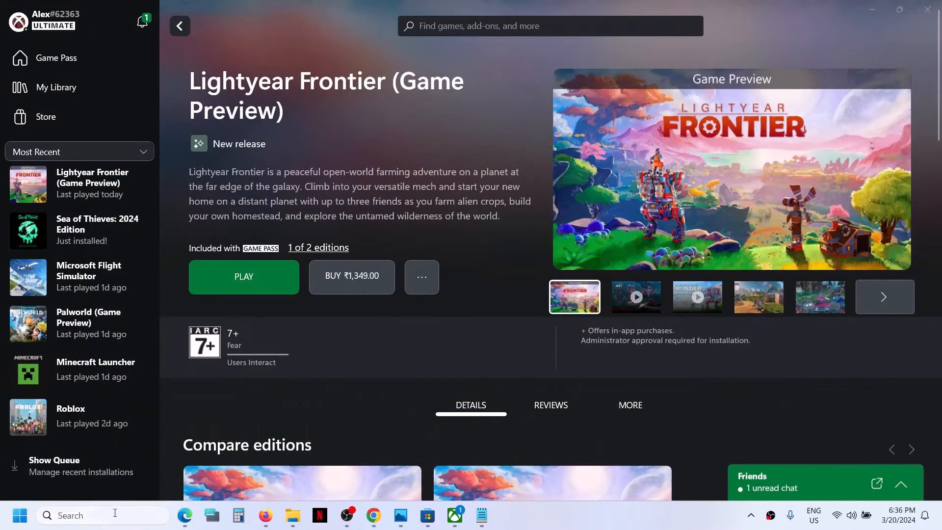
Search Windows for the graphics settings and open the Graphics settings page.
click(97, 520)
text(g)
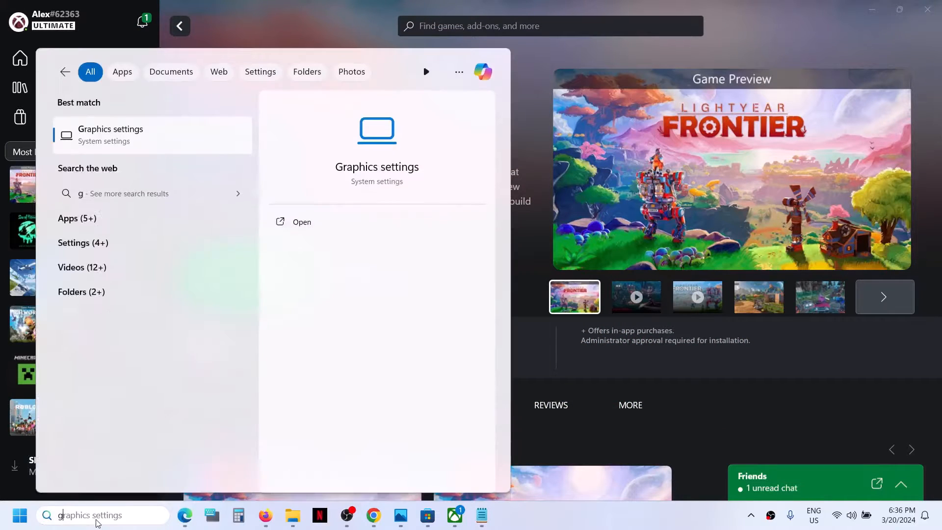
text(raphics settings)
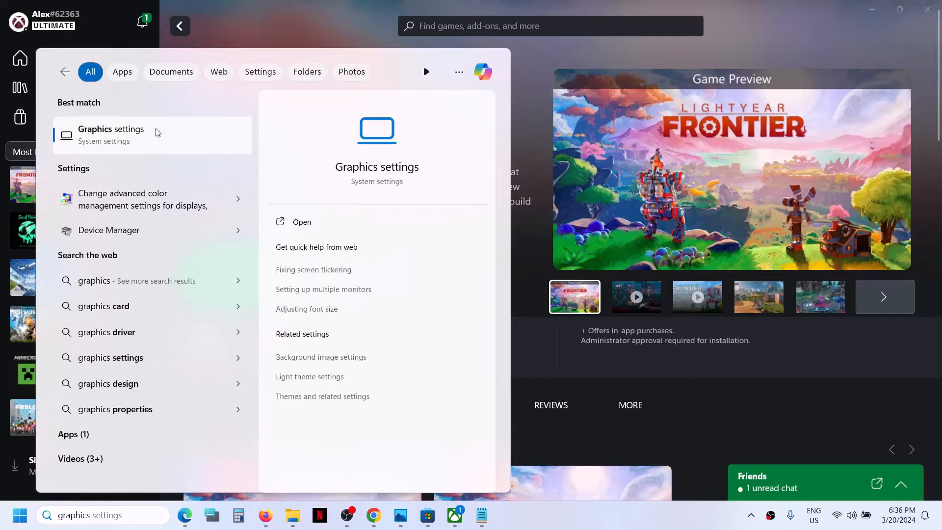
click(156, 129)
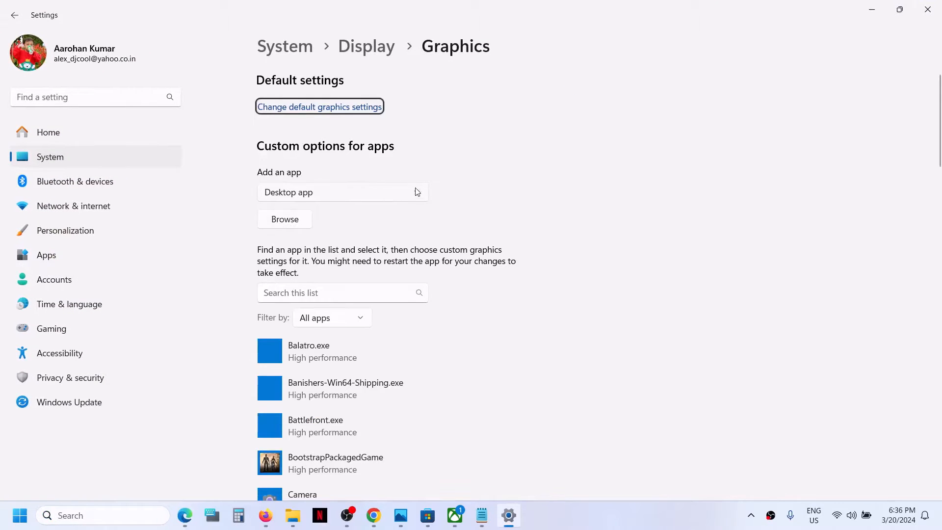
Add the Microsoft Store app Lightyear Frontier to the custom graphics options for apps.
click(418, 196)
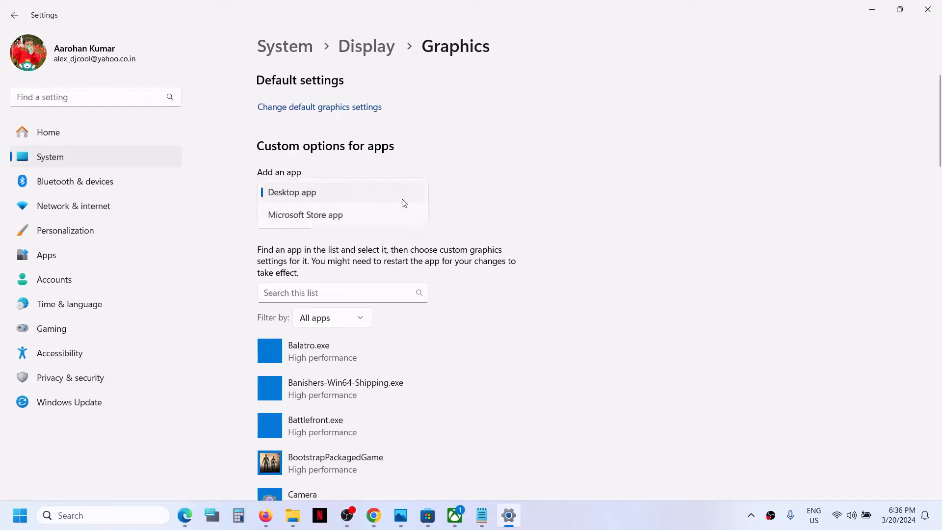
click(326, 213)
click(292, 225)
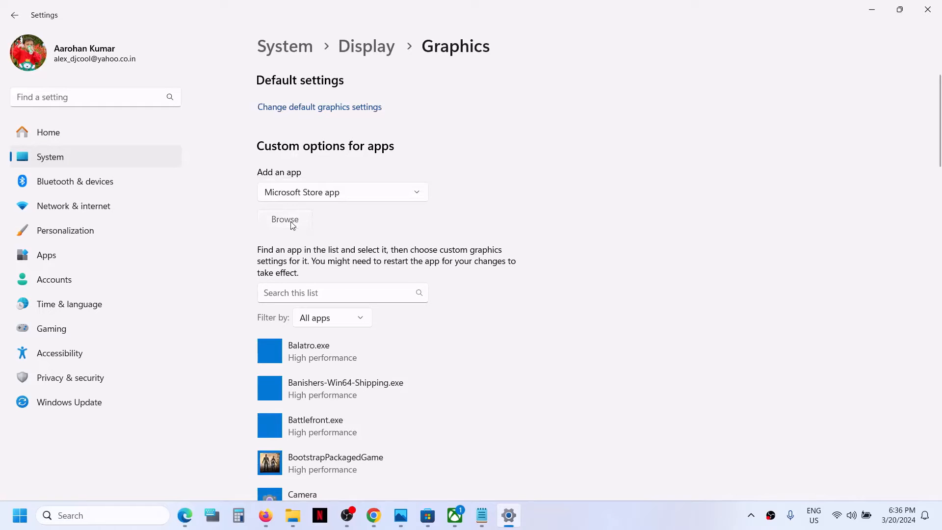
scroll(444, 201, down, 3)
scroll(445, 200, down, 10)
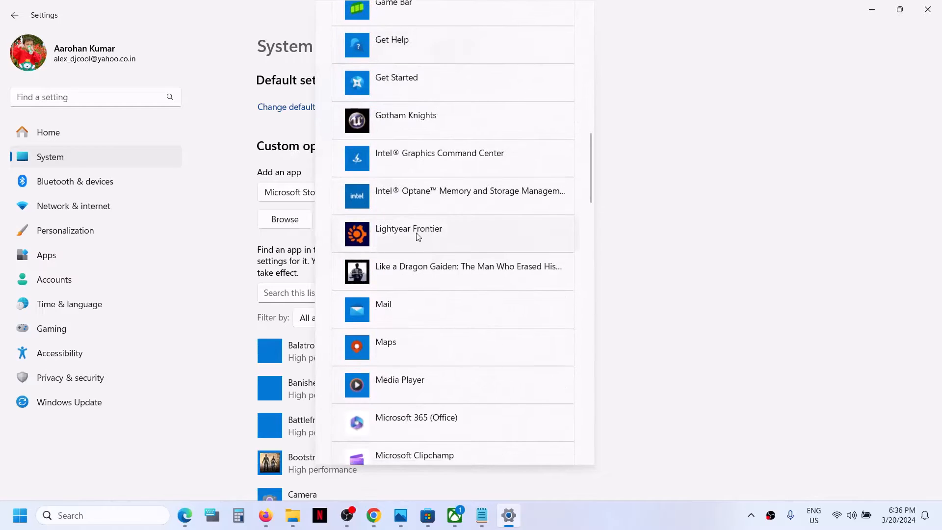
click(421, 239)
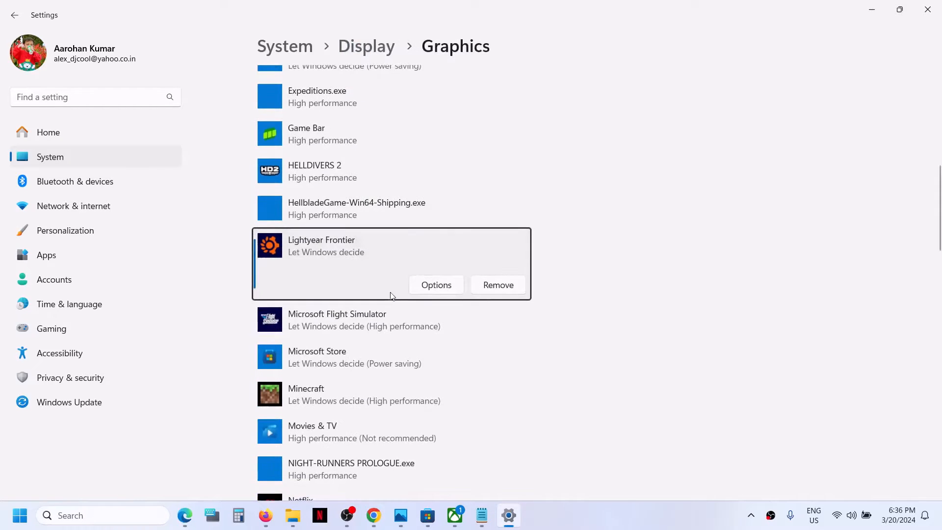
Save Lightyear Frontier's graphics preference as High performance, and switch back to the Xbox app.
click(435, 288)
click(400, 251)
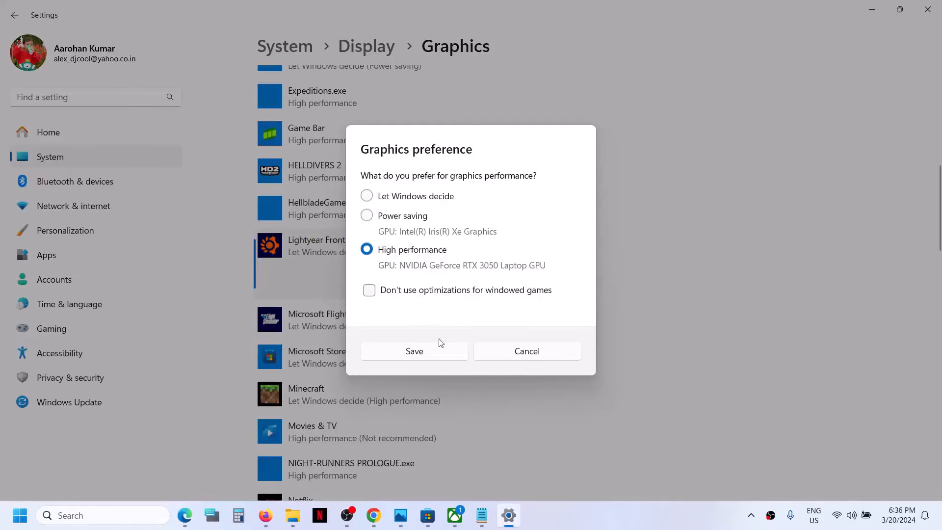
click(413, 355)
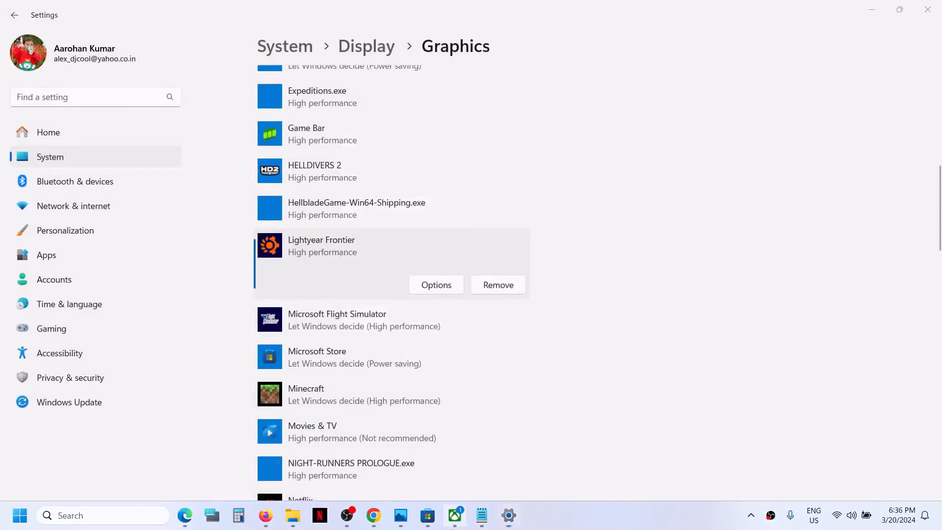
click(454, 513)
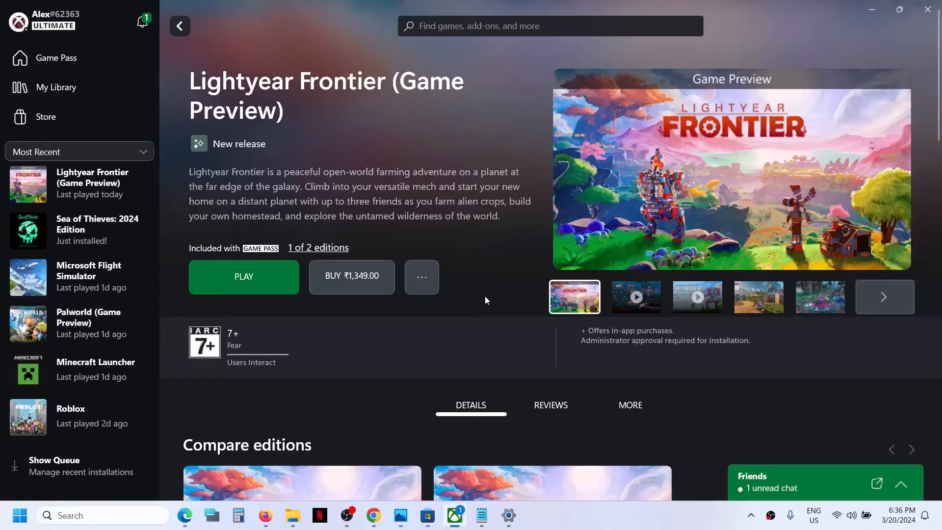
right_click(633, 519)
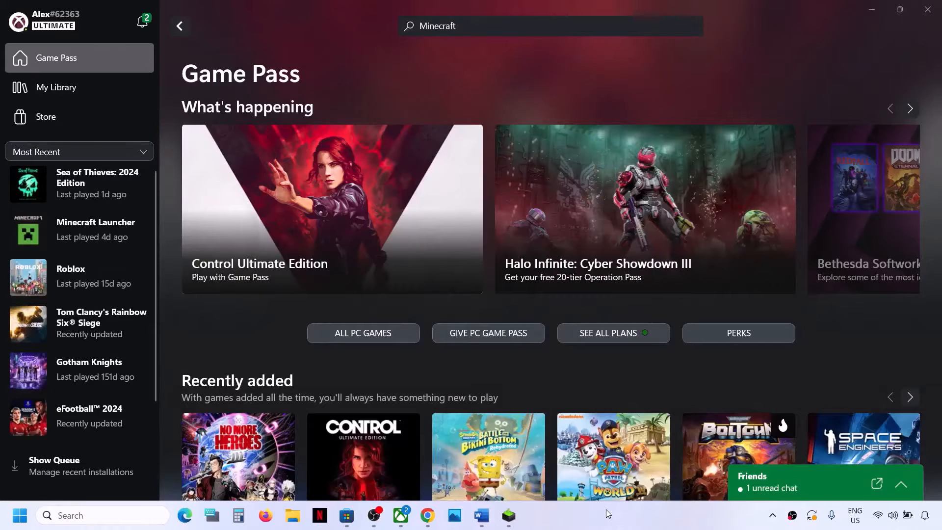
Switch to the Word document Xbox Game Pass Game and copy the Xbox live status link at its start.
click(481, 515)
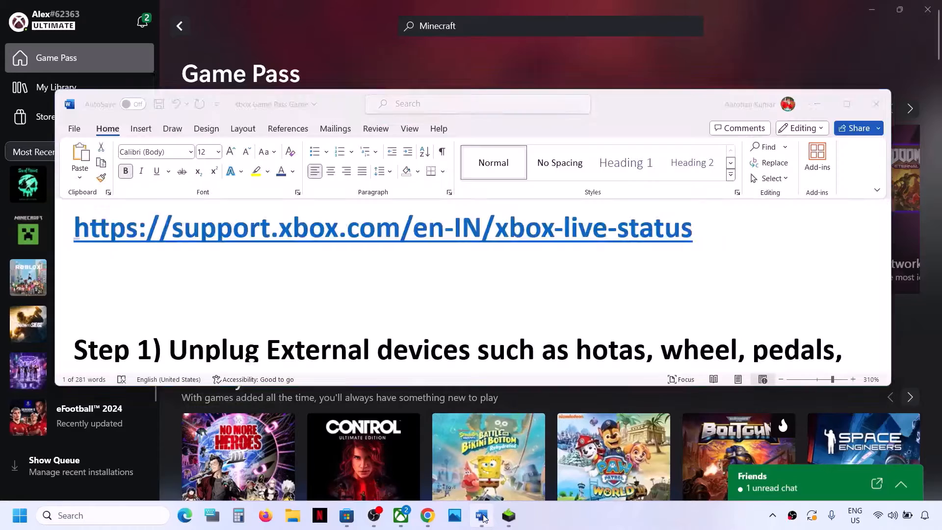
right_click(363, 224)
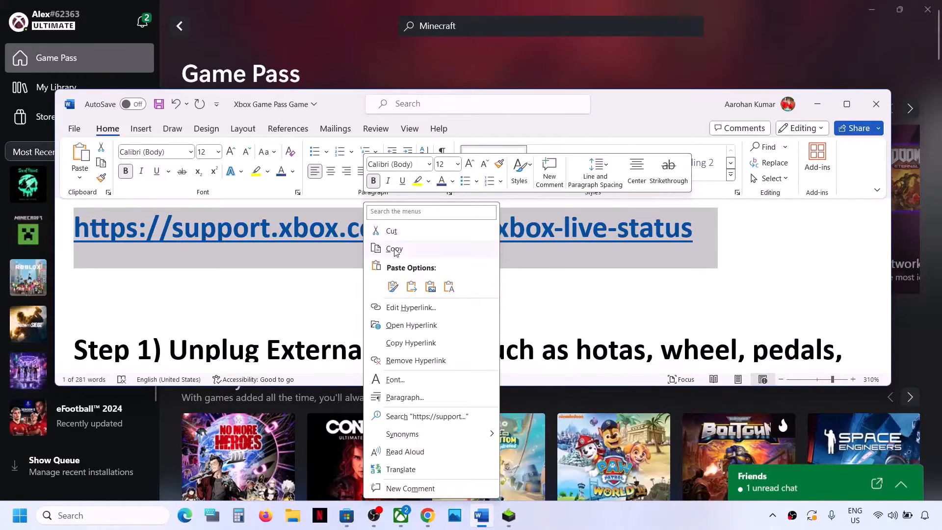
click(395, 250)
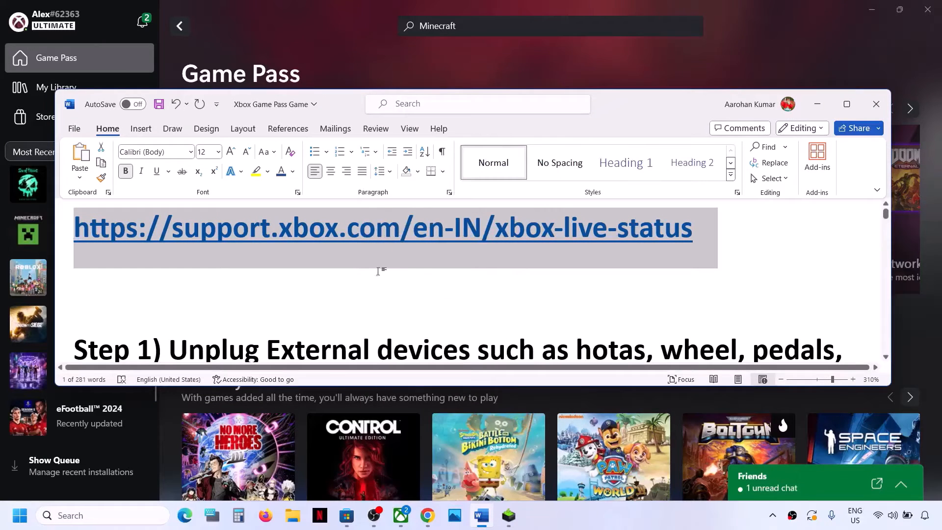
Switch to Chrome and examine the Xbox Status page for the overall status, the status key and every listed service.
click(428, 515)
scroll(241, 279, up, 2)
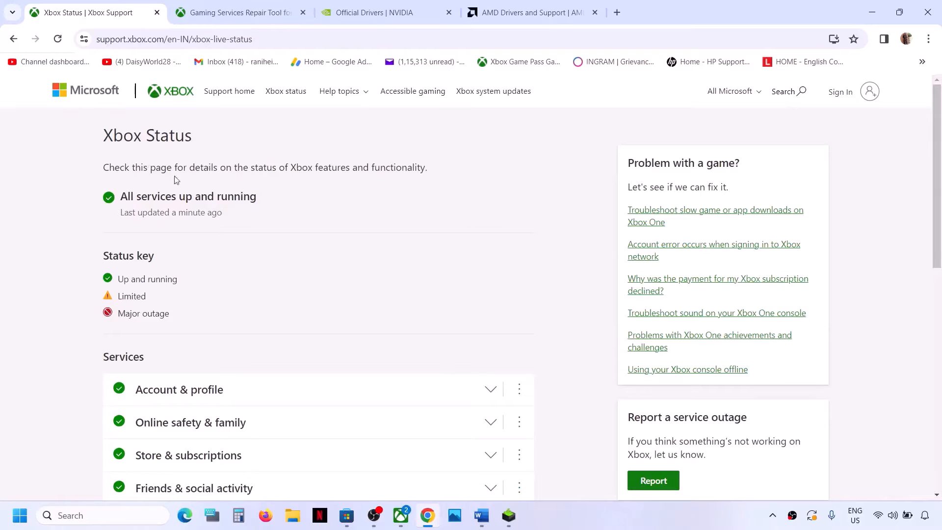
drag(123, 197, 268, 203)
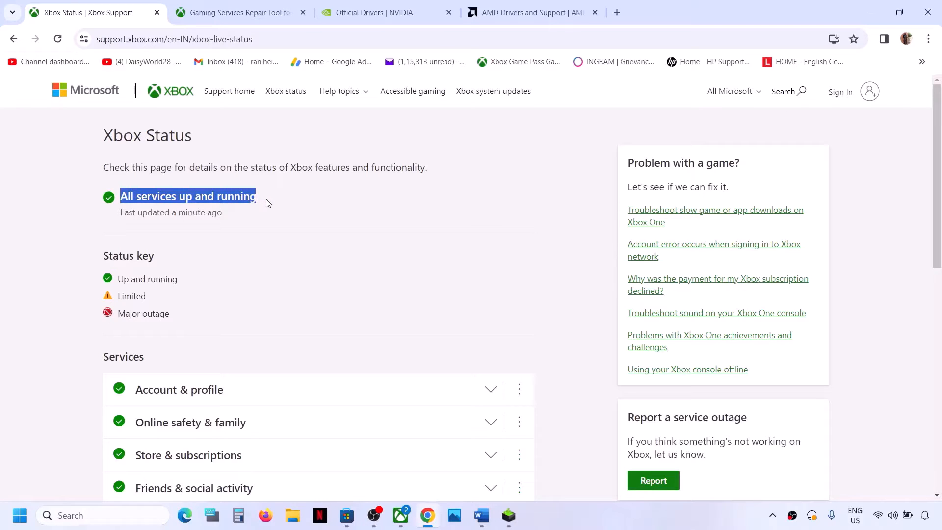
click(269, 202)
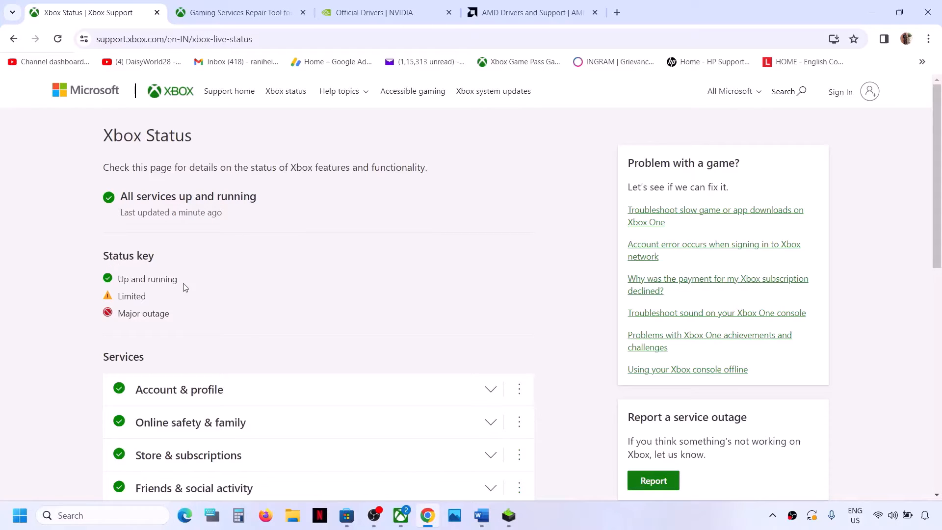
scroll(185, 287, down, 5)
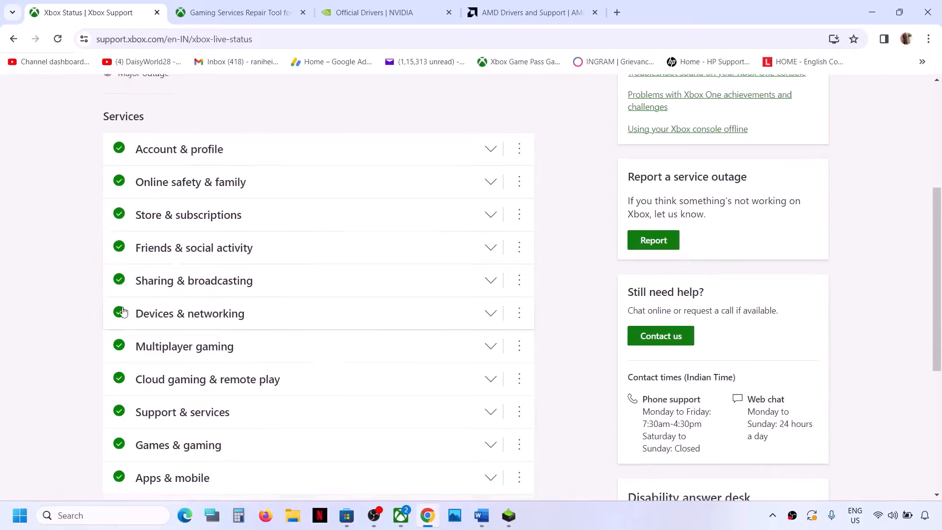
scroll(123, 312, down, 2)
scroll(142, 316, up, 3)
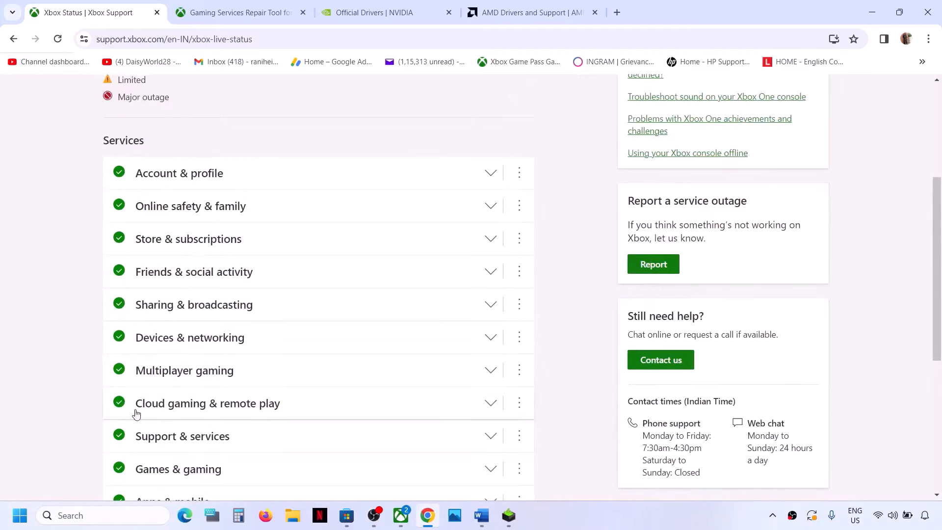
scroll(137, 415, up, 4)
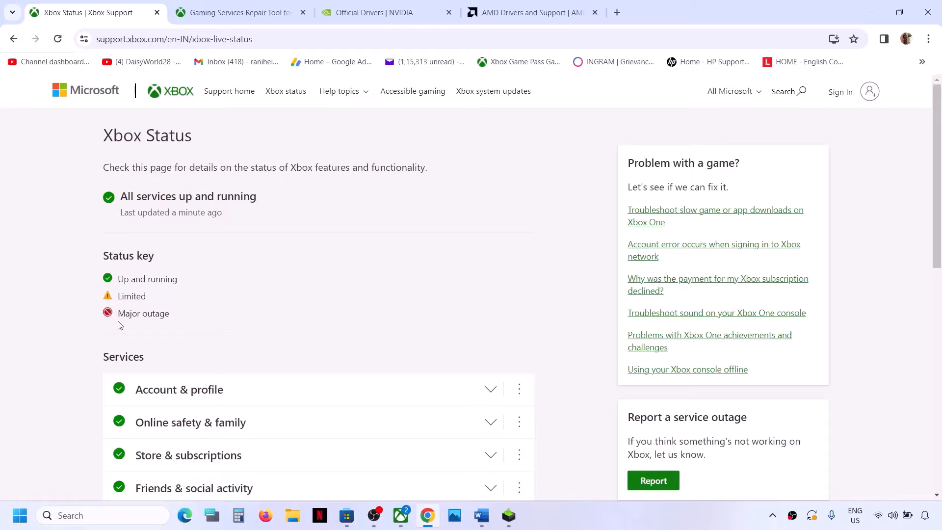
scroll(143, 391, down, 5)
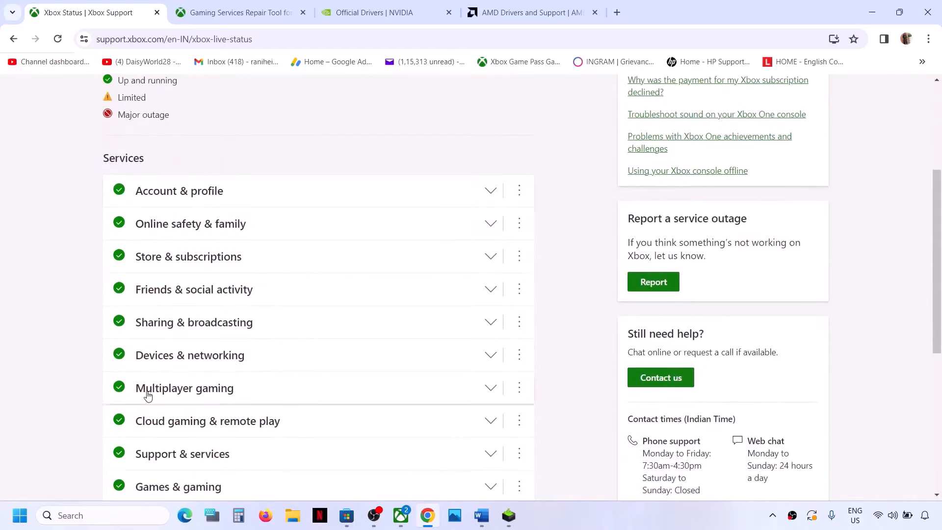
scroll(143, 346, down, 2)
scroll(173, 173, up, 2)
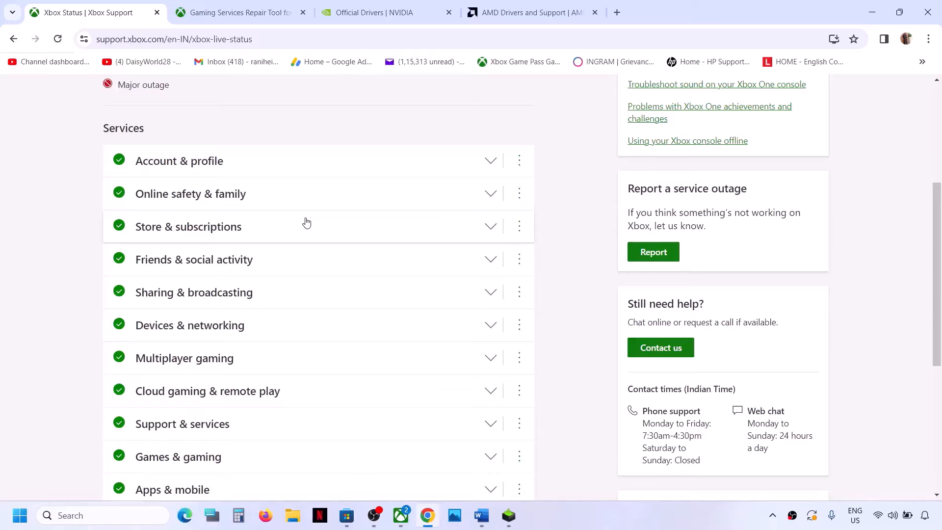
scroll(306, 222, down, 1)
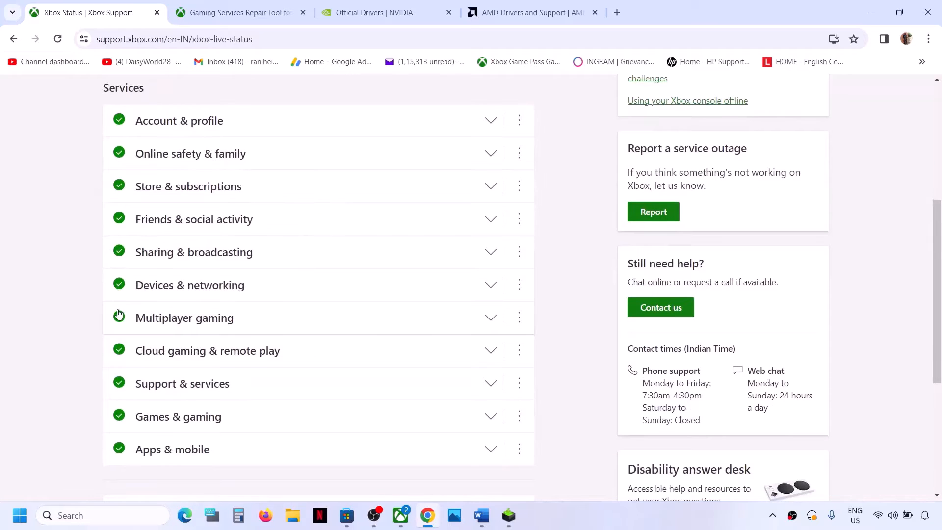
scroll(239, 411, up, 7)
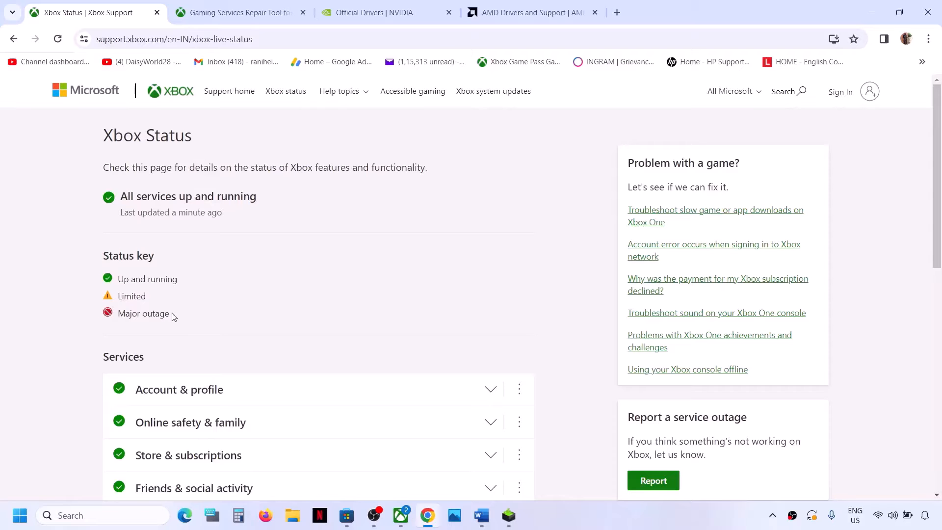
scroll(219, 340, down, 3)
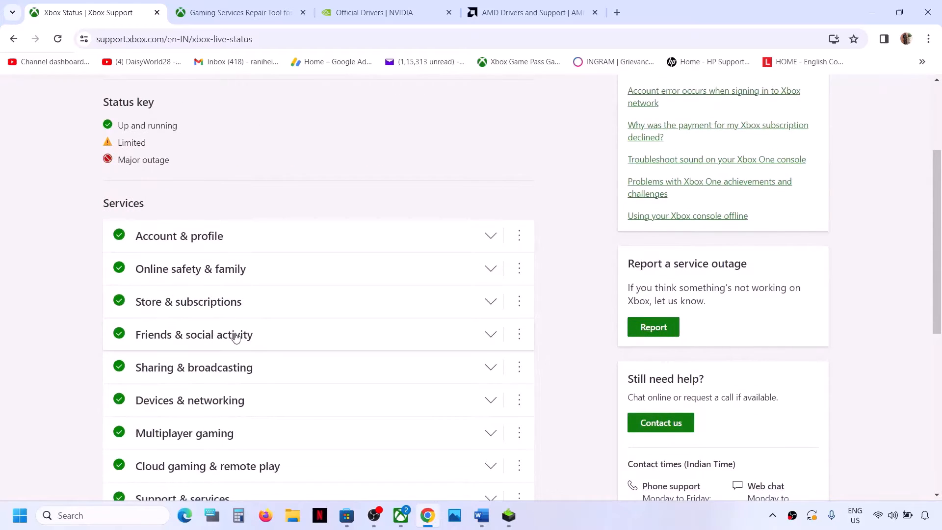
scroll(236, 338, up, 3)
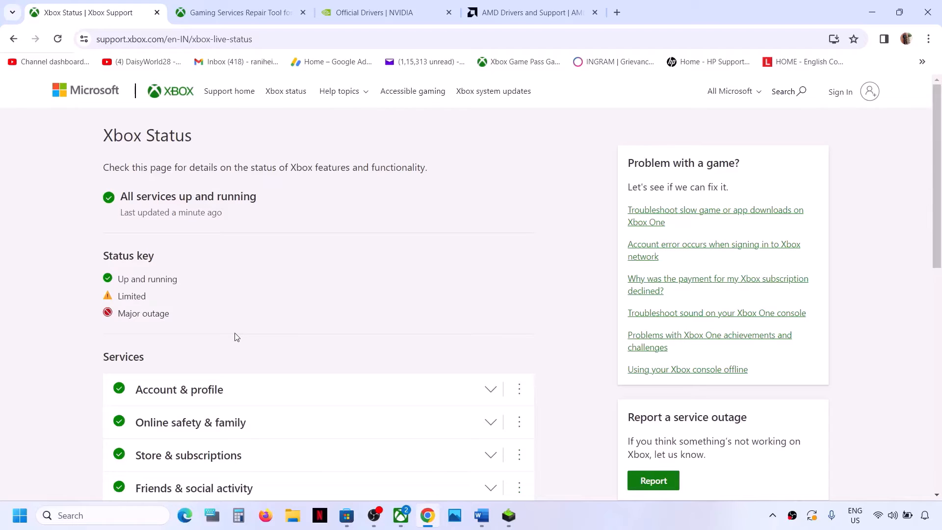
Return to the Word document, highlight the start of Step 1 about unplugging external devices, and maximize the window.
click(481, 515)
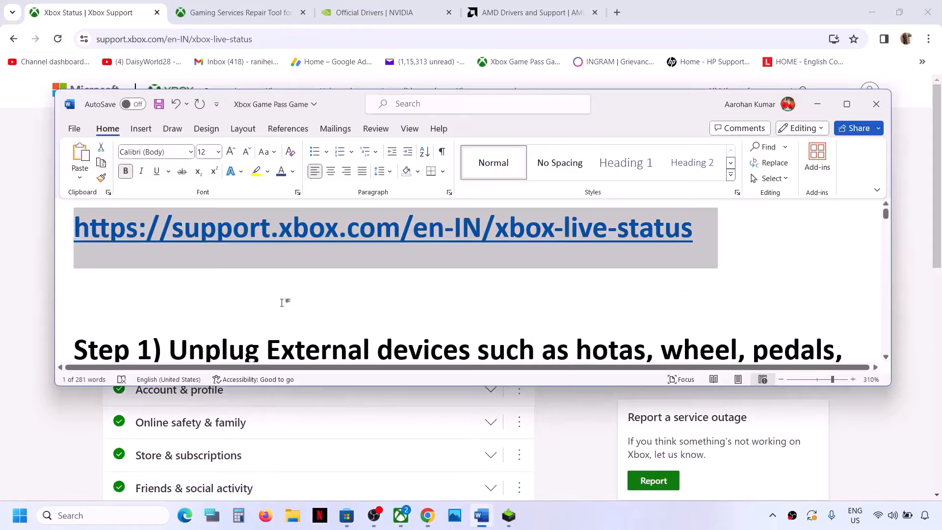
scroll(282, 303, down, 3)
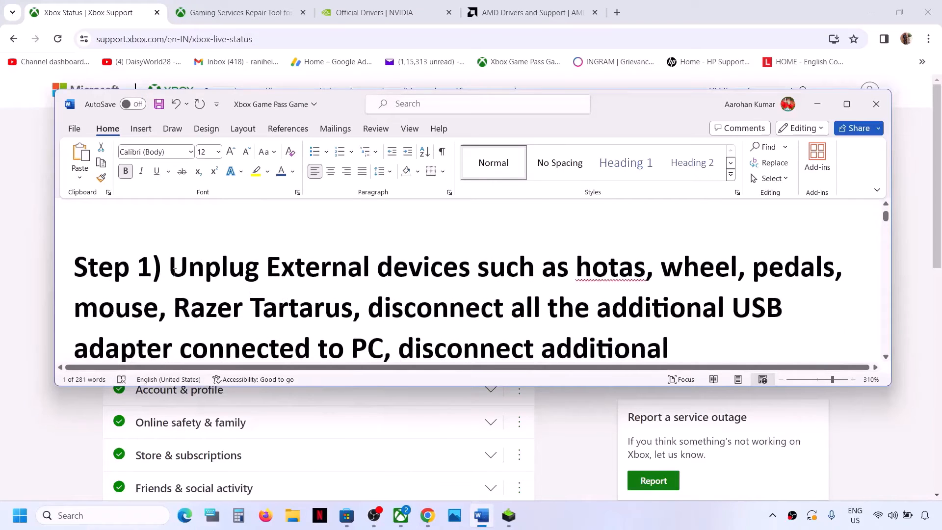
drag(170, 272, 646, 274)
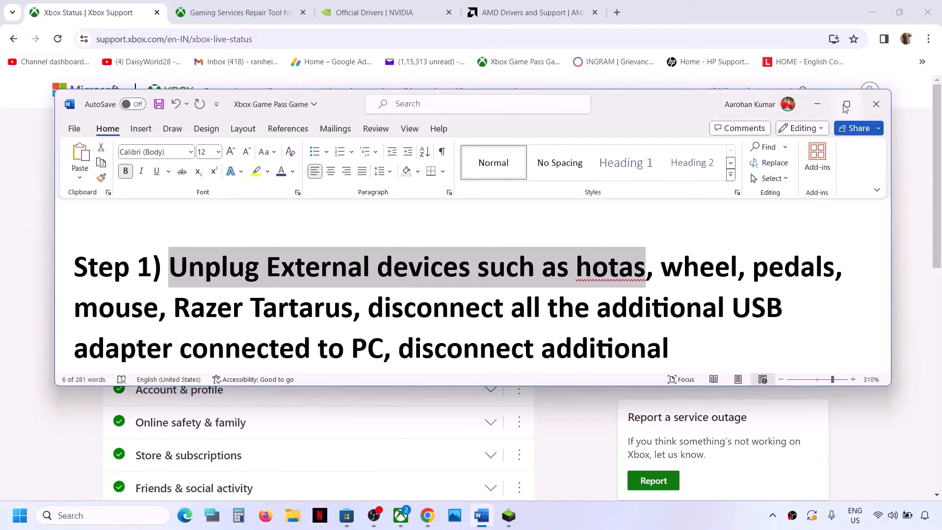
click(847, 105)
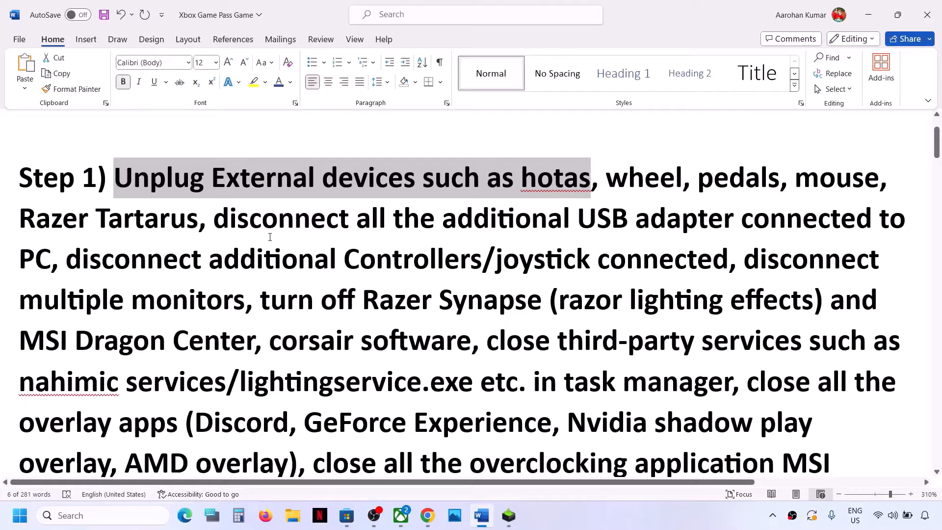
Delete "mouse" and its extra comma and space from the list of external devices in Step 1.
double_click(811, 171)
key(BackSpace)
key(BackSpace)
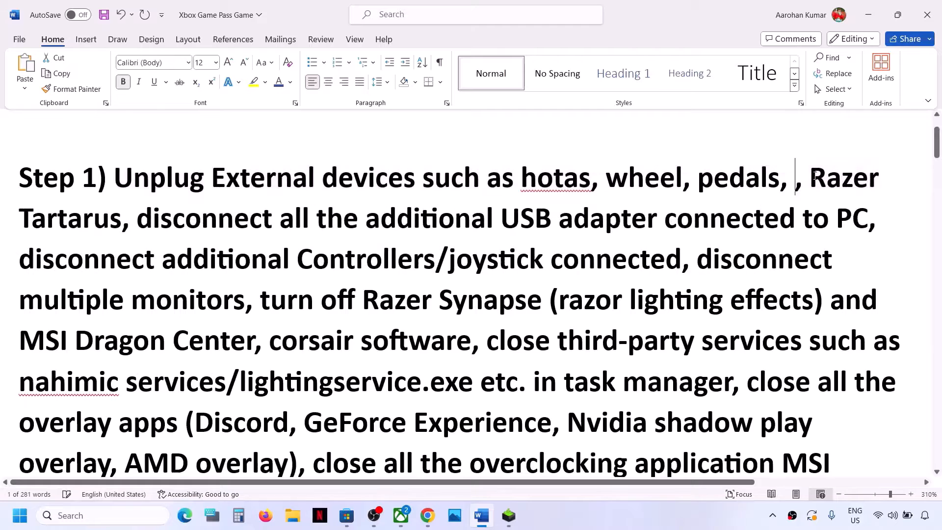
key(BackSpace)
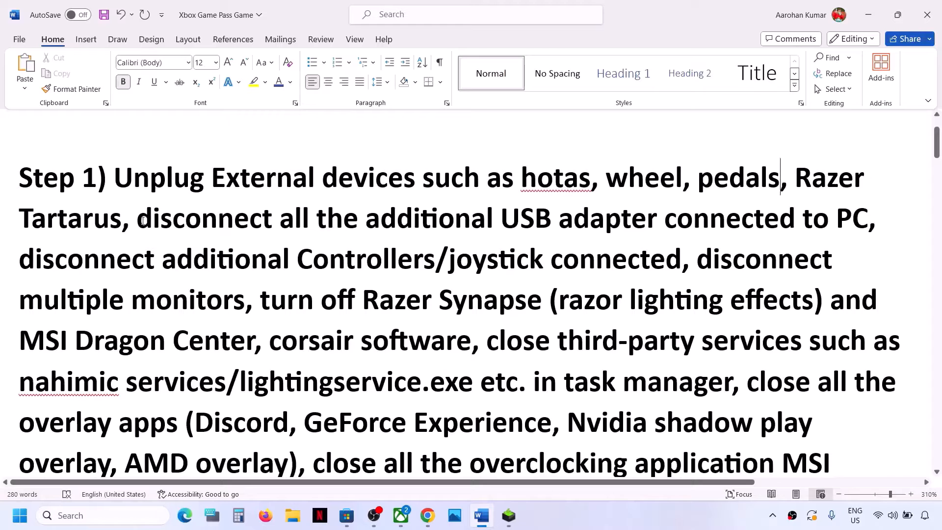
Highlight Step 1's instructions on disconnecting USB adapters, controllers and multiple monitors, and on turning off Razer Synapse and third-party services.
drag(139, 219, 761, 212)
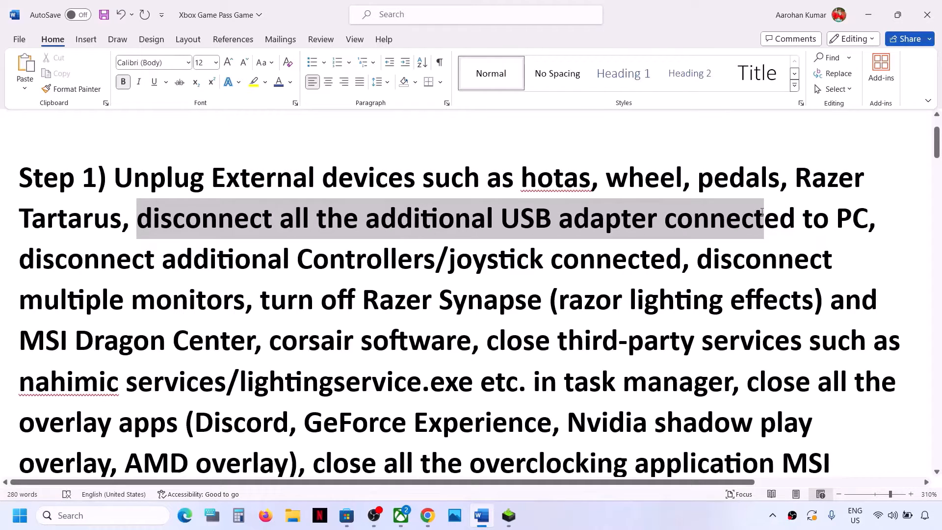
drag(762, 212, 762, 212)
drag(25, 263, 627, 268)
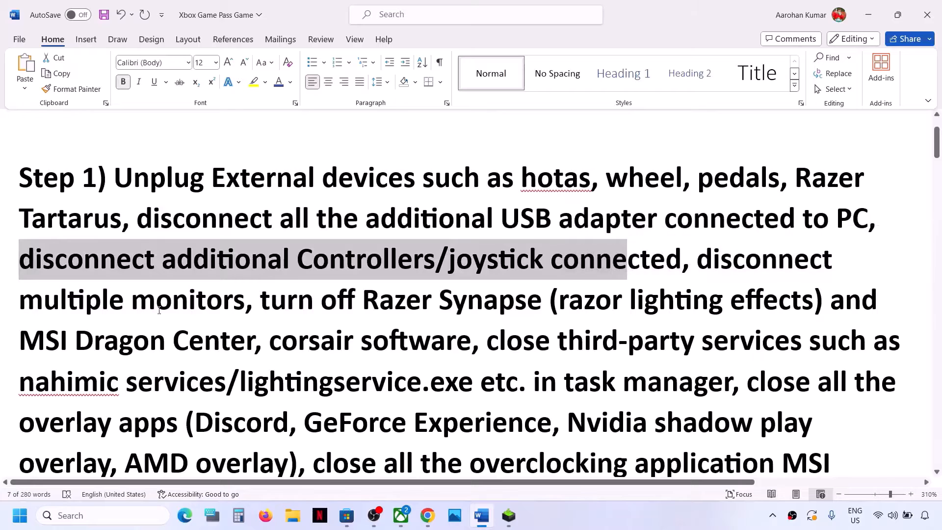
click(68, 275)
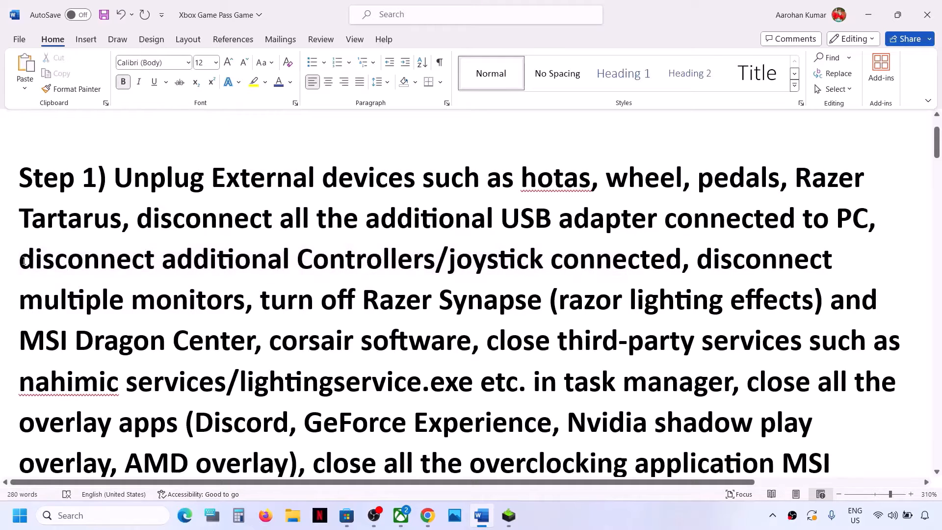
drag(23, 261, 549, 260)
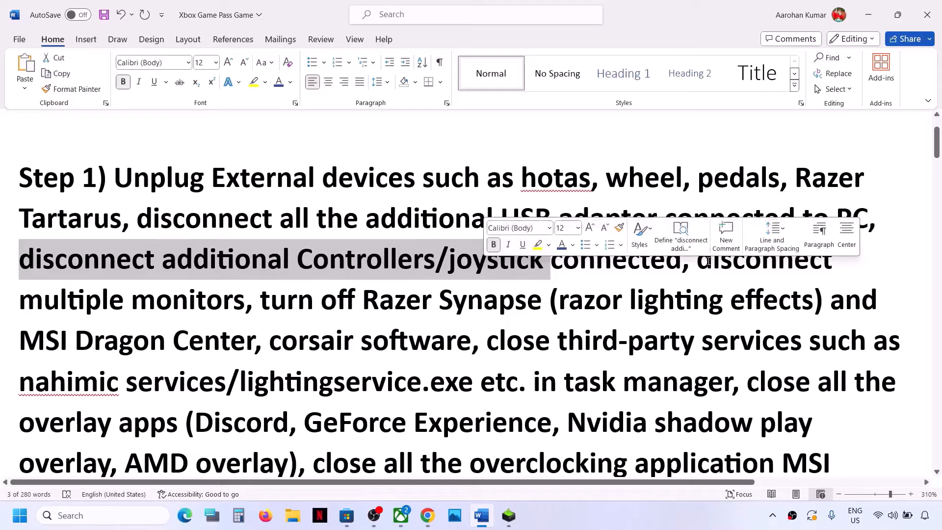
drag(697, 264, 242, 304)
double_click(242, 305)
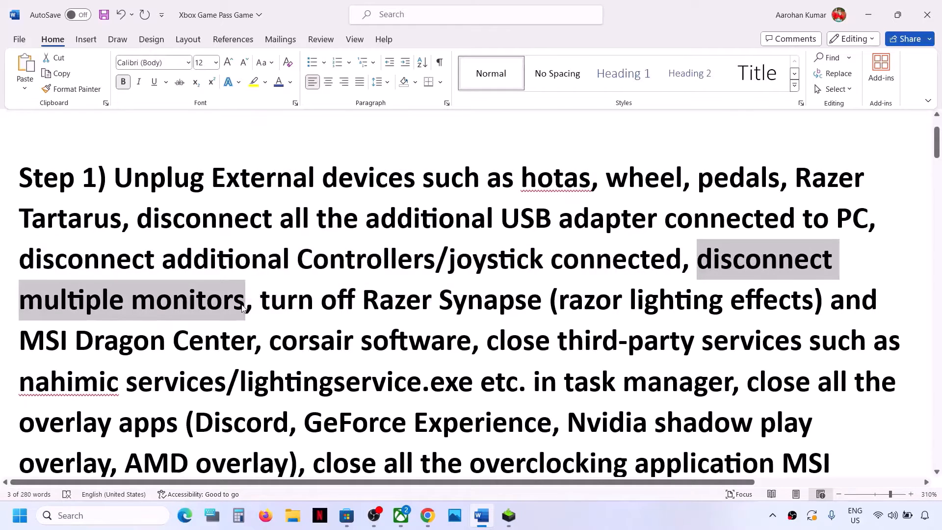
click(243, 304)
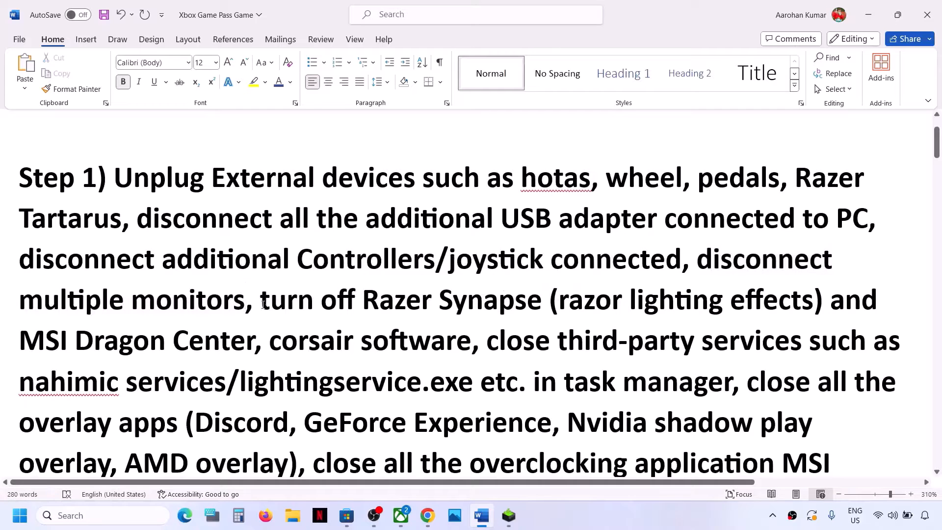
drag(262, 305, 673, 391)
Exit the Riot Games, Steam and Ubisoft Connect clients running in the background, check the Xbox app and return to the Word document.
click(773, 515)
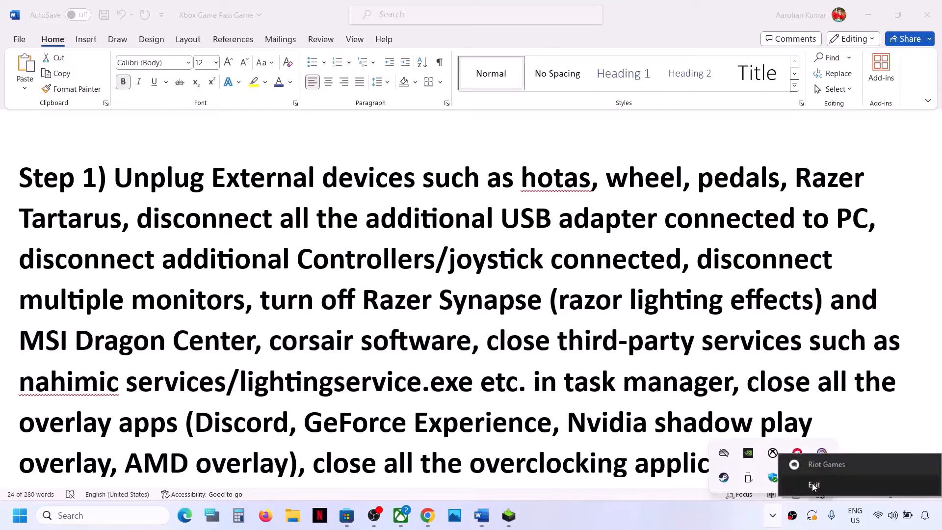
right_click(725, 478)
click(766, 465)
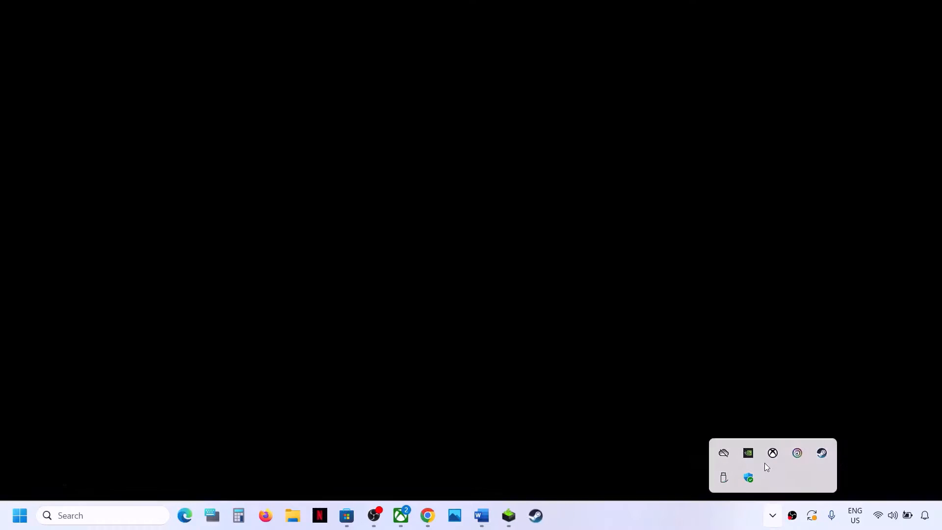
click(771, 521)
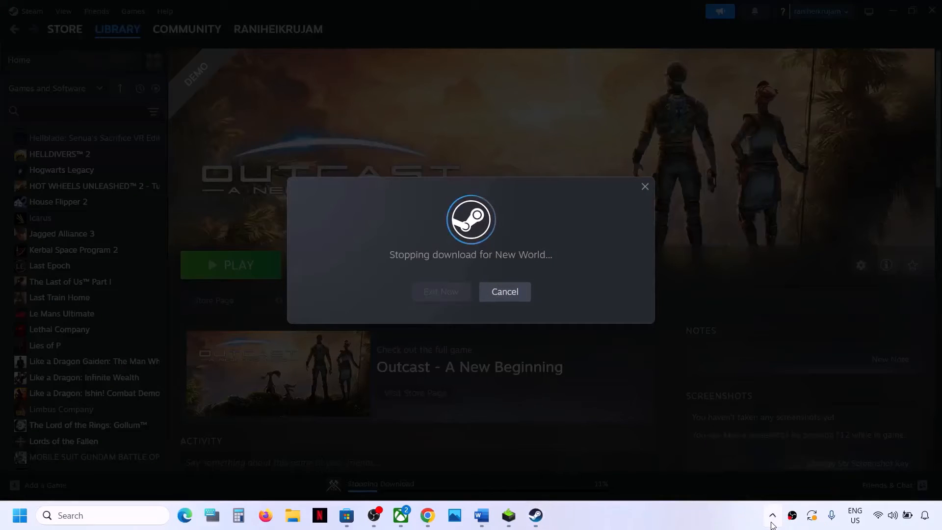
click(772, 520)
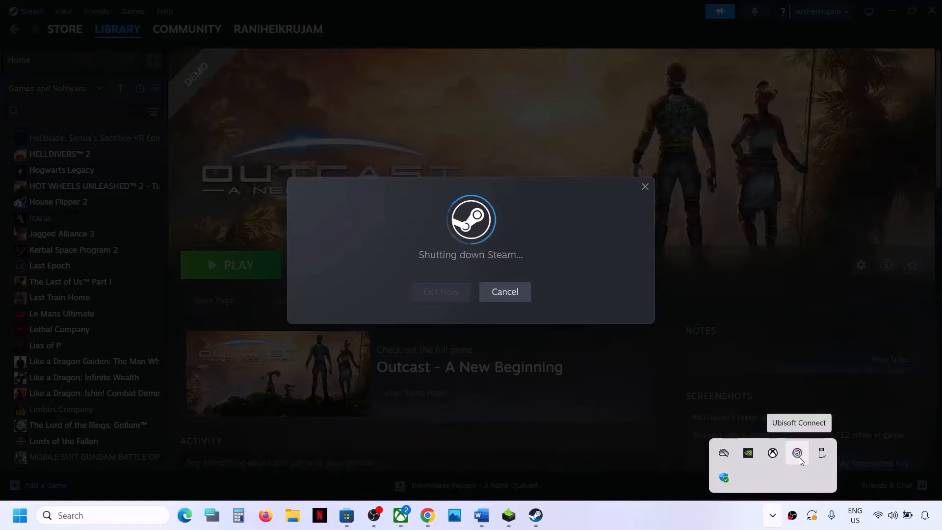
right_click(799, 457)
click(814, 451)
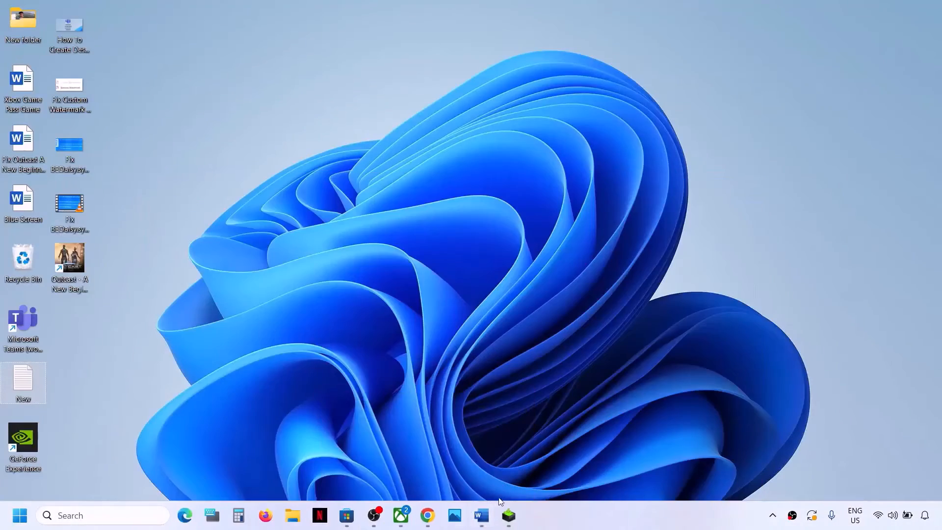
click(401, 515)
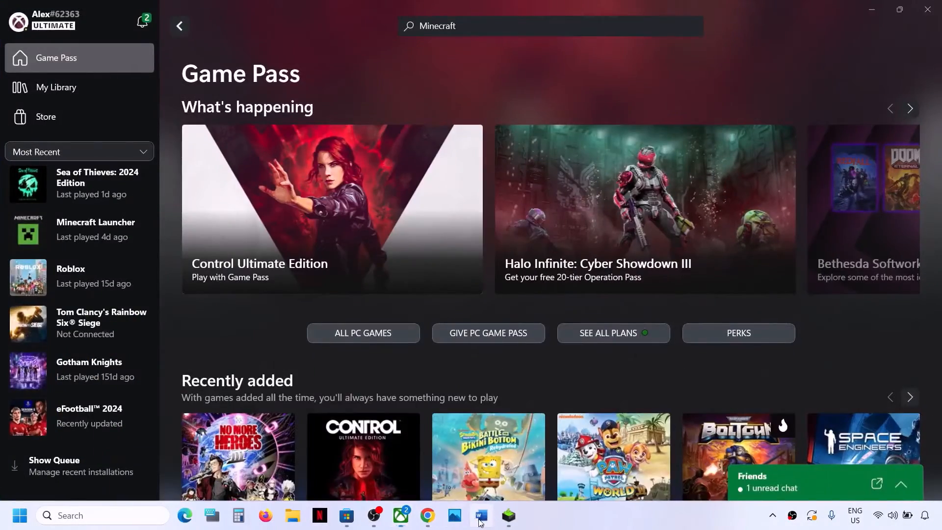
click(480, 519)
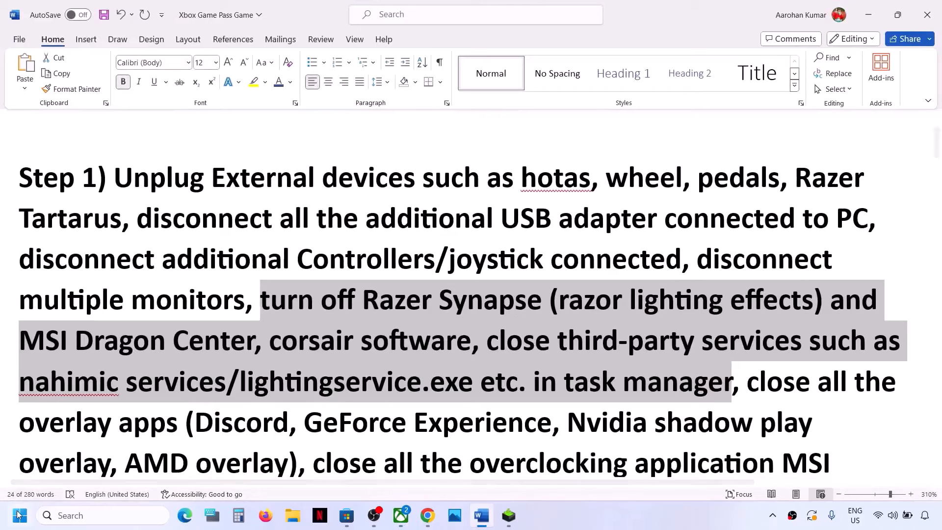
Open Task Manager, show the available actions for the OBS Studio process and return to the Word document.
right_click(17, 516)
click(45, 363)
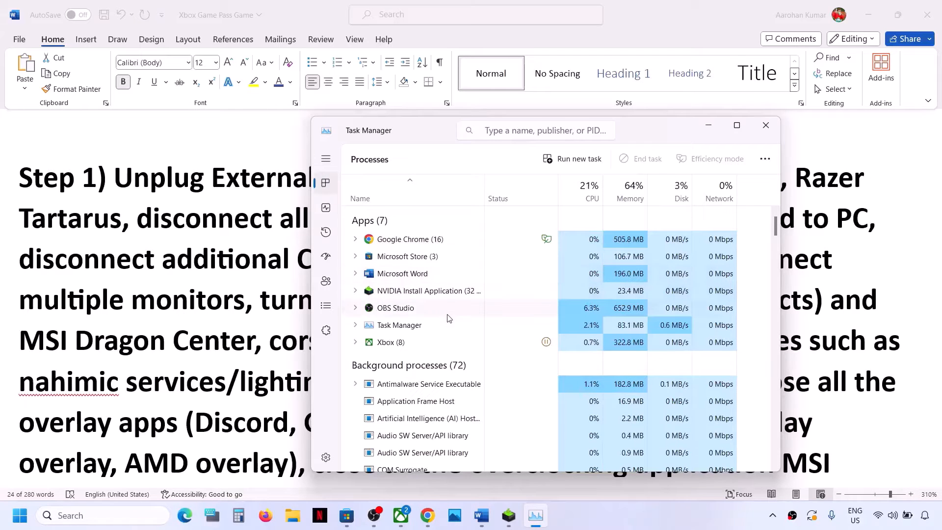
right_click(422, 309)
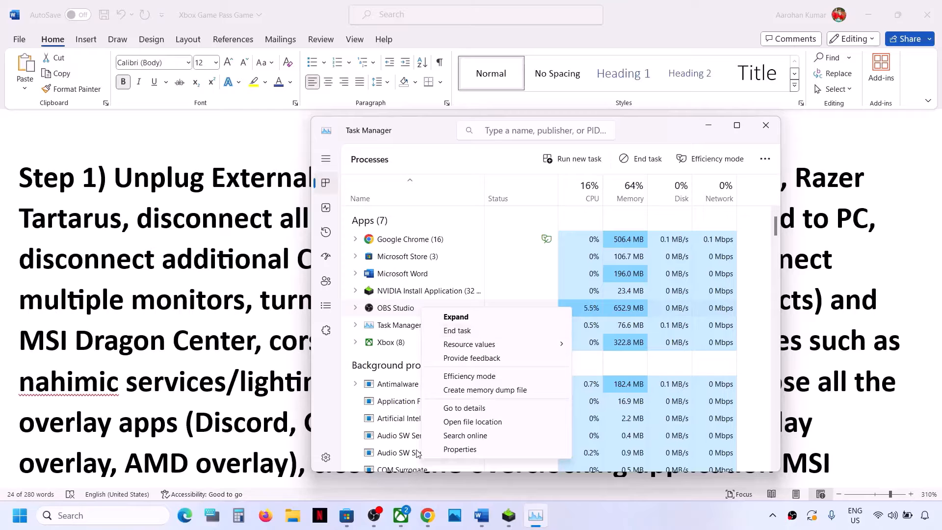
click(261, 360)
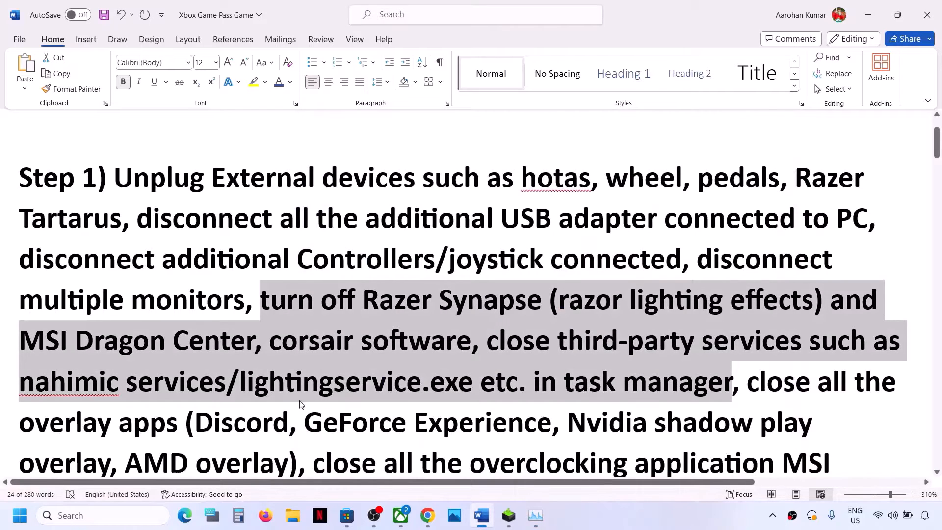
click(332, 404)
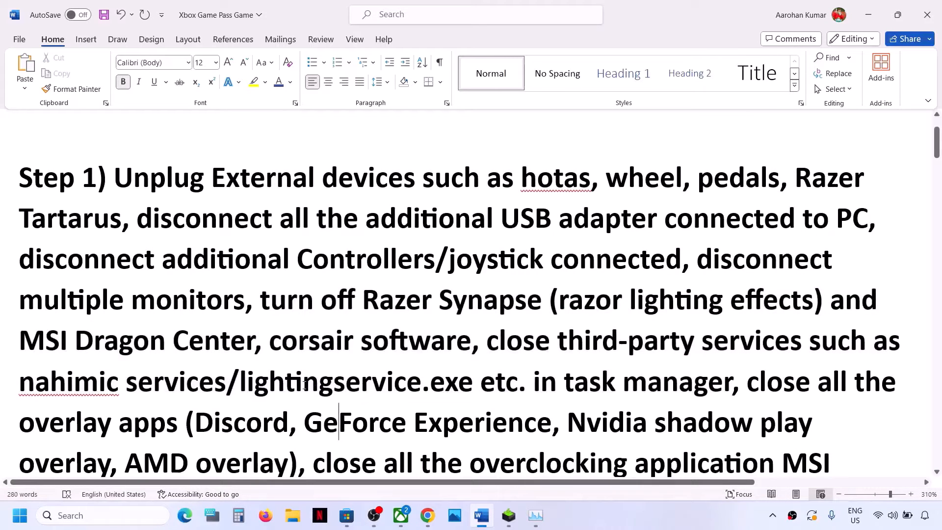
Highlight Step 1's instructions on closing overlay apps such as GeForce Experience and overclocking applications such as MSI Afterburner/Rivatuner.
drag(241, 382, 174, 425)
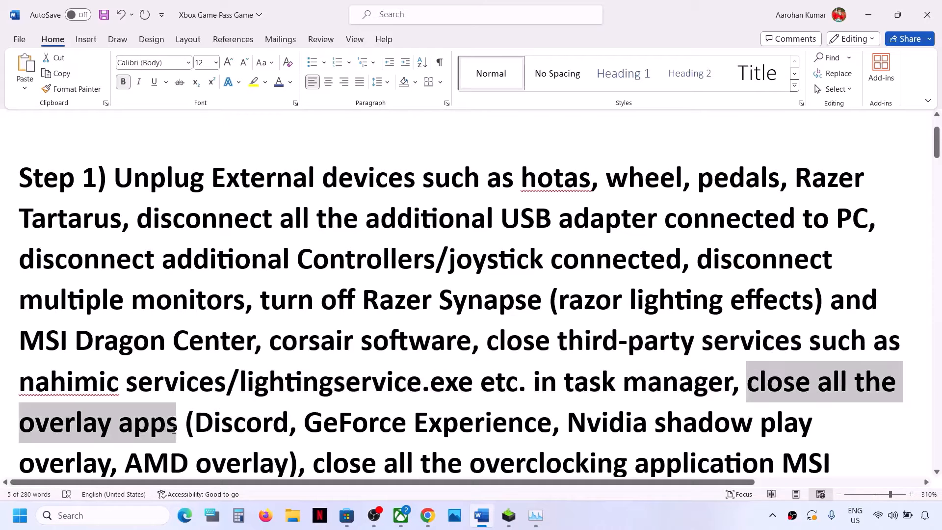
scroll(174, 427, down, 1)
scroll(175, 430, down, 2)
drag(195, 318, 557, 328)
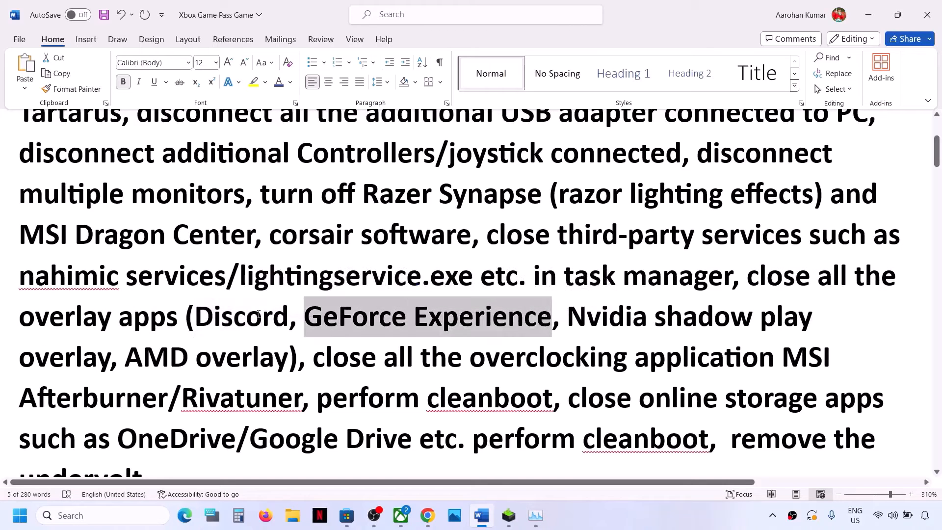
drag(752, 277, 298, 363)
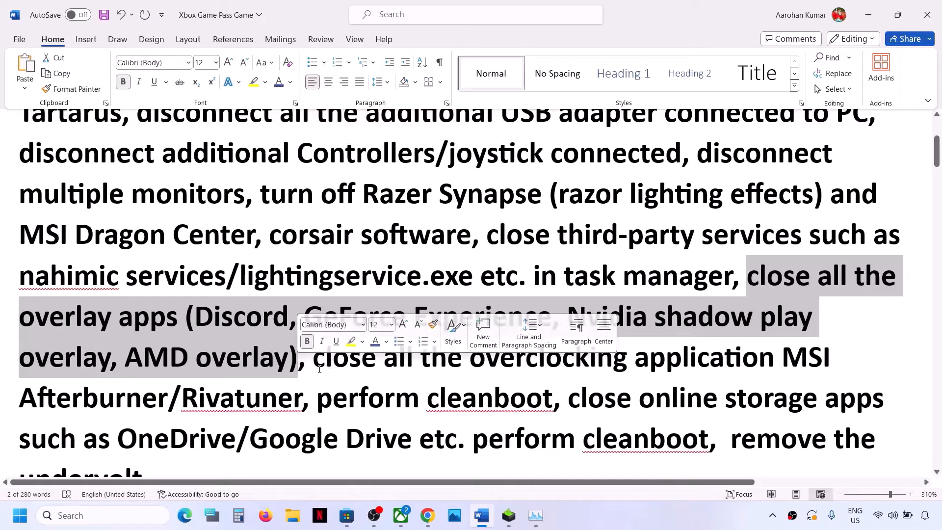
click(314, 363)
drag(544, 362, 294, 392)
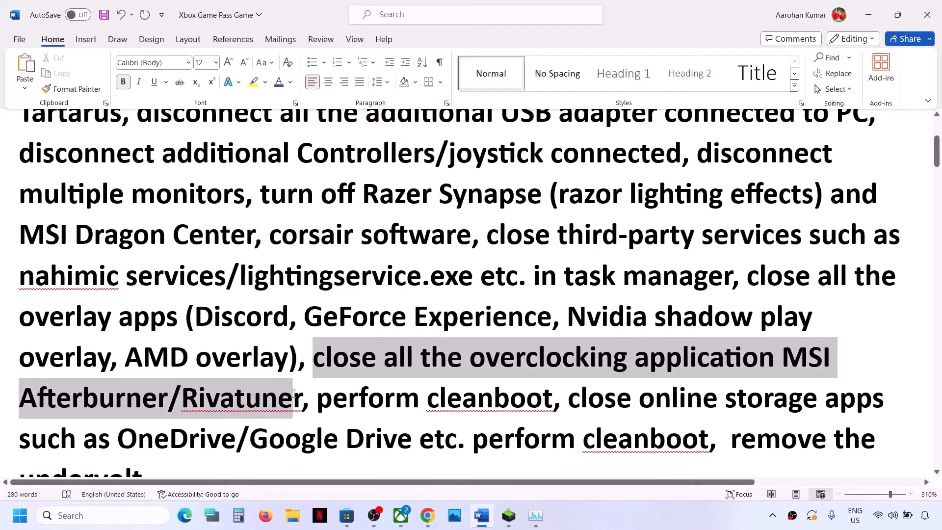
click(602, 315)
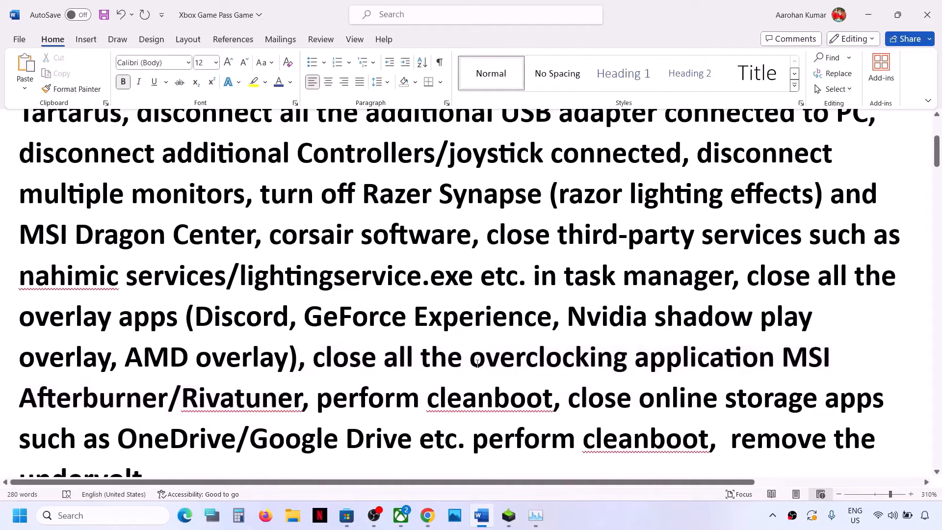
drag(470, 359, 648, 366)
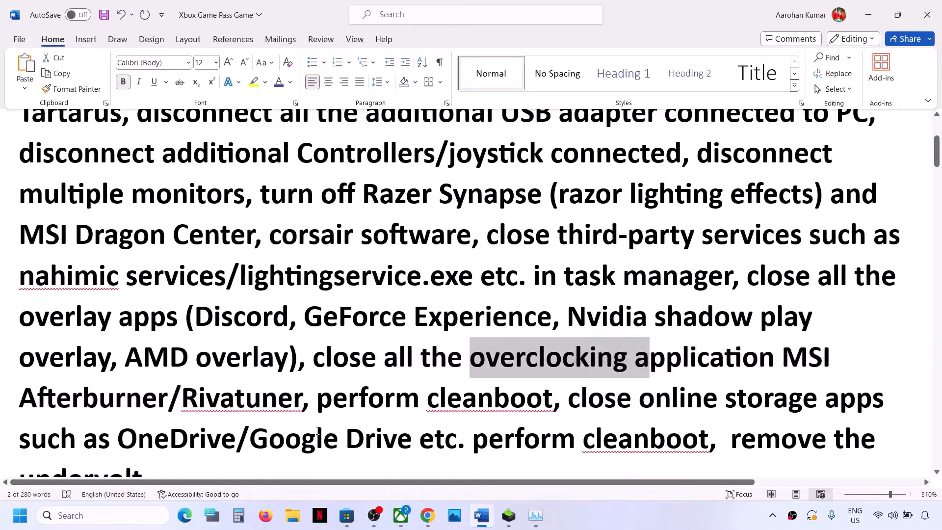
Highlight "perform cleanboot", open System Configuration, hide all Microsoft services in the services list and accept the settings.
drag(318, 406, 553, 400)
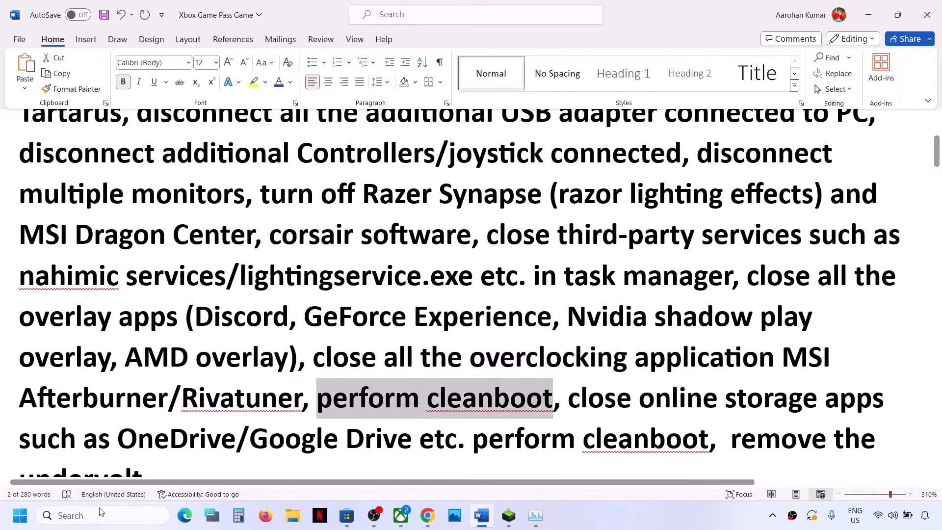
click(92, 521)
text(system)
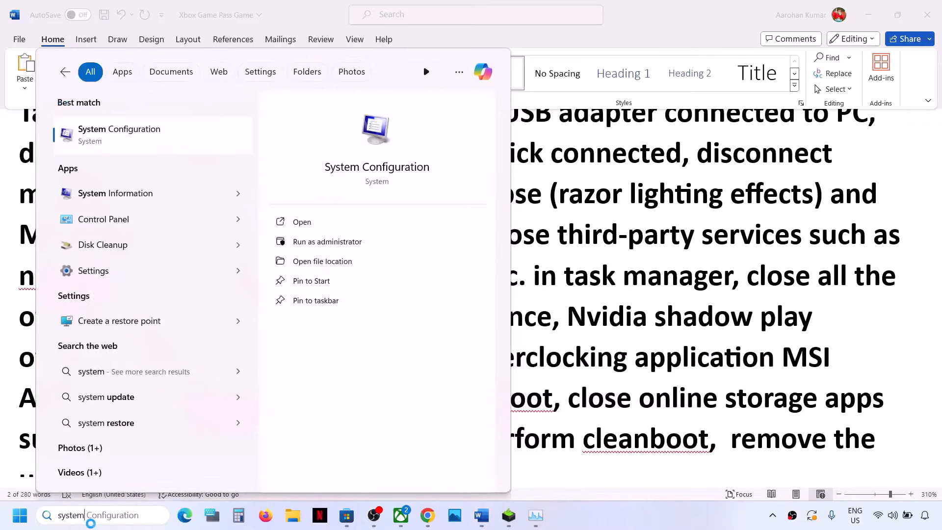
key(Right)
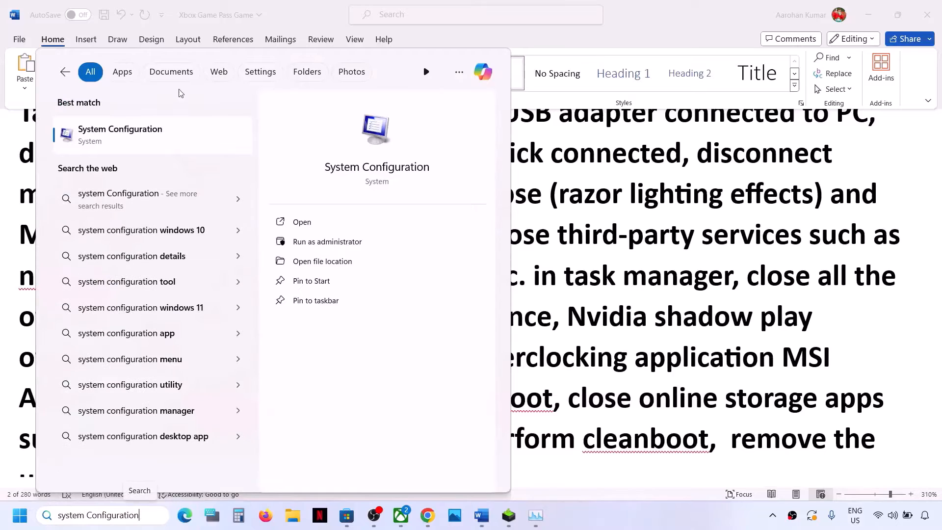
click(120, 148)
click(385, 166)
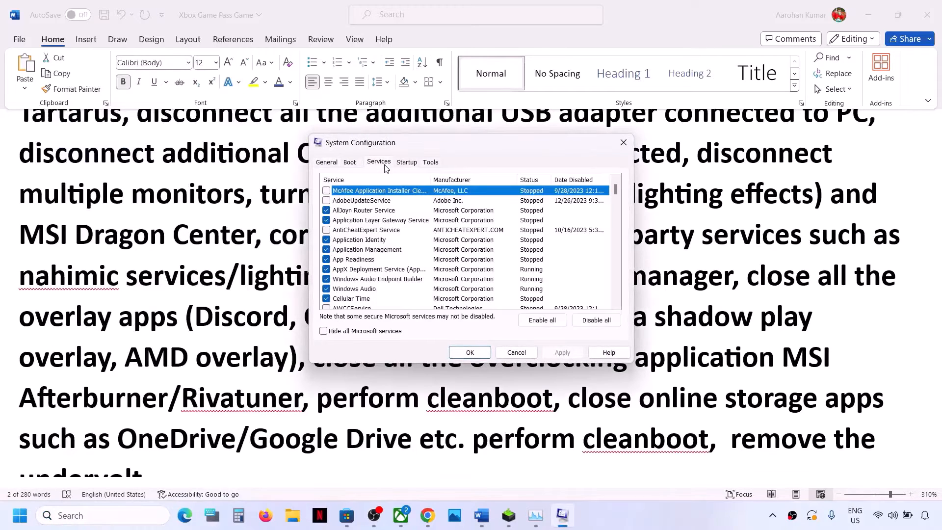
click(323, 331)
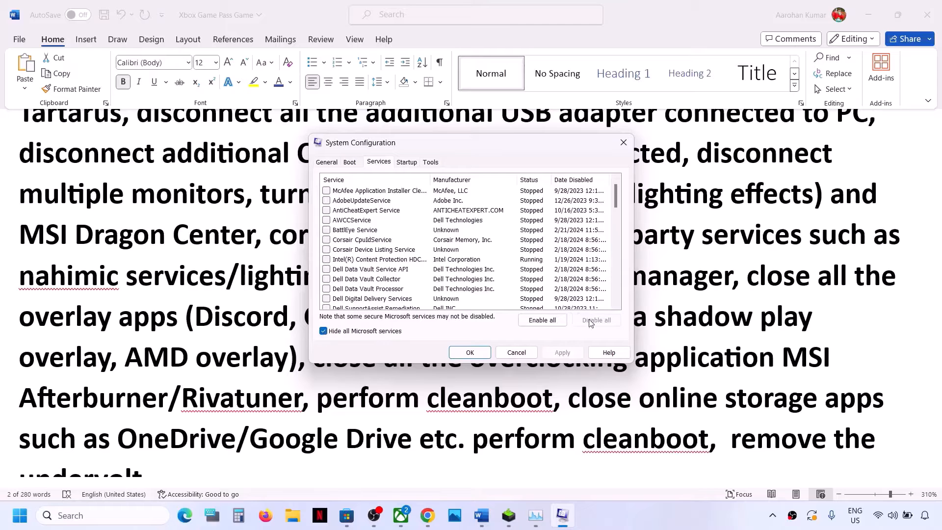
click(471, 354)
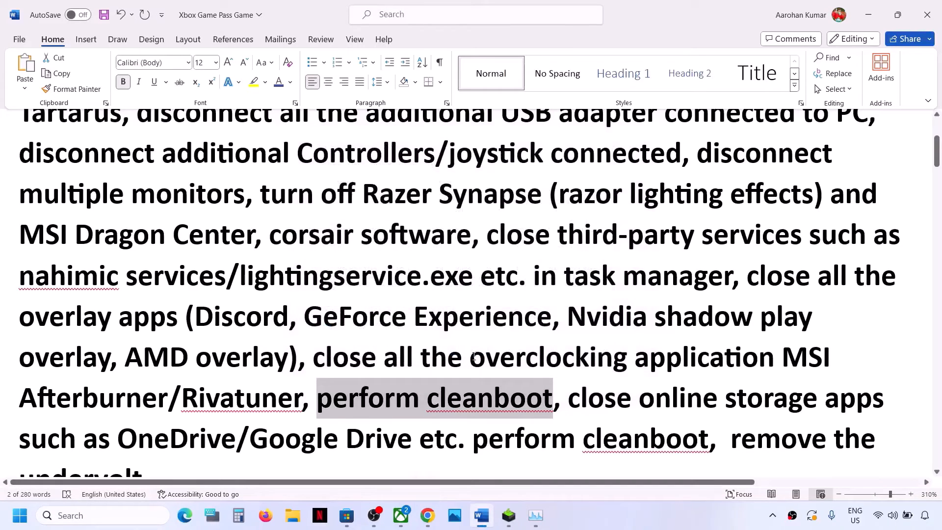
Highlight the instruction to close online storage apps and quit OneDrive running in the background.
scroll(574, 302, down, 2)
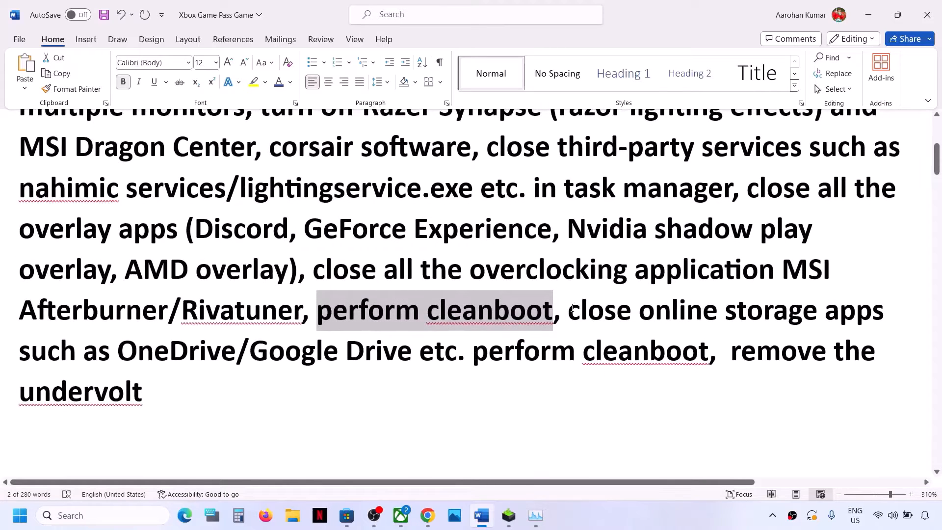
drag(571, 309, 224, 352)
click(773, 515)
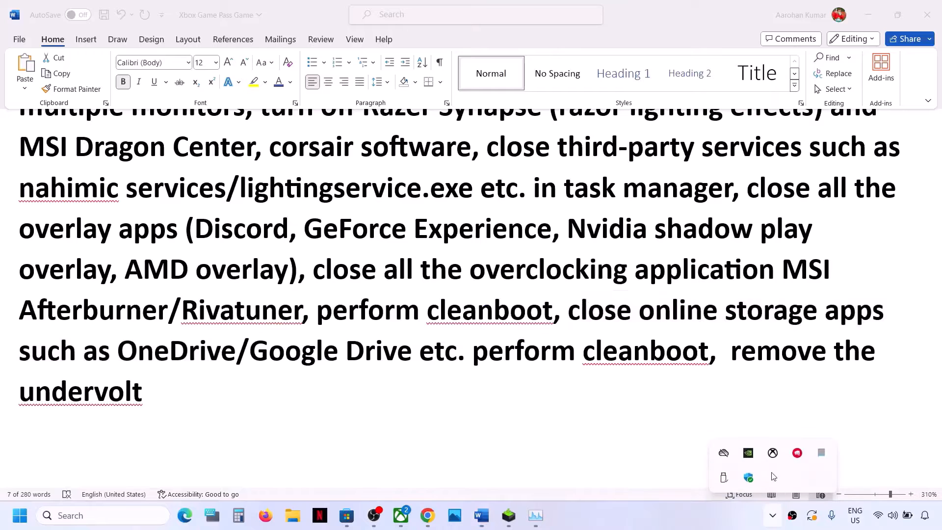
right_click(724, 454)
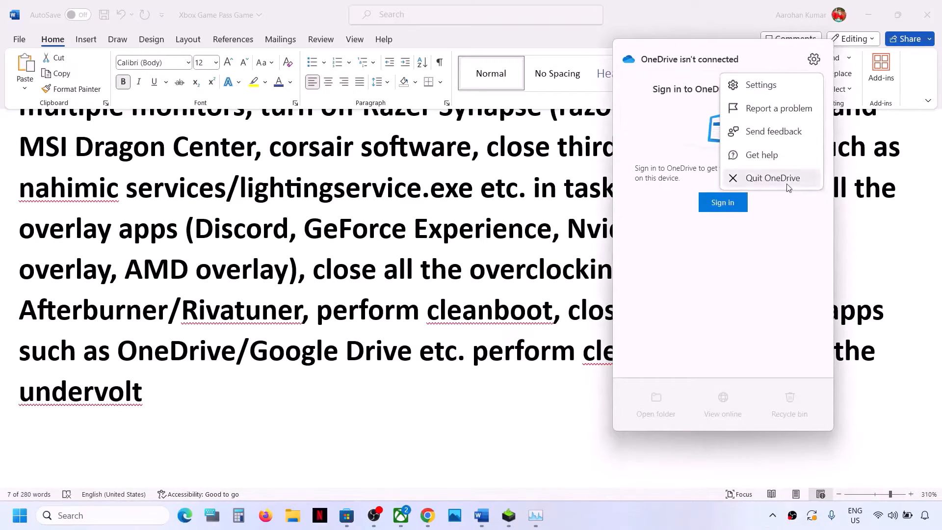
click(788, 177)
click(509, 269)
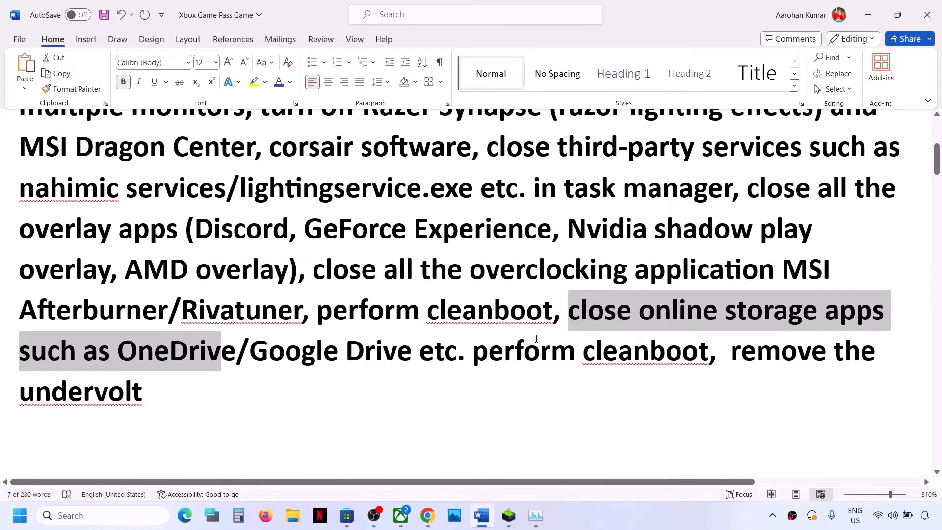
Highlight "perform cleanboot" and the instruction to remove the undervolt near the end of Step 1.
drag(317, 311, 553, 311)
drag(741, 352, 828, 390)
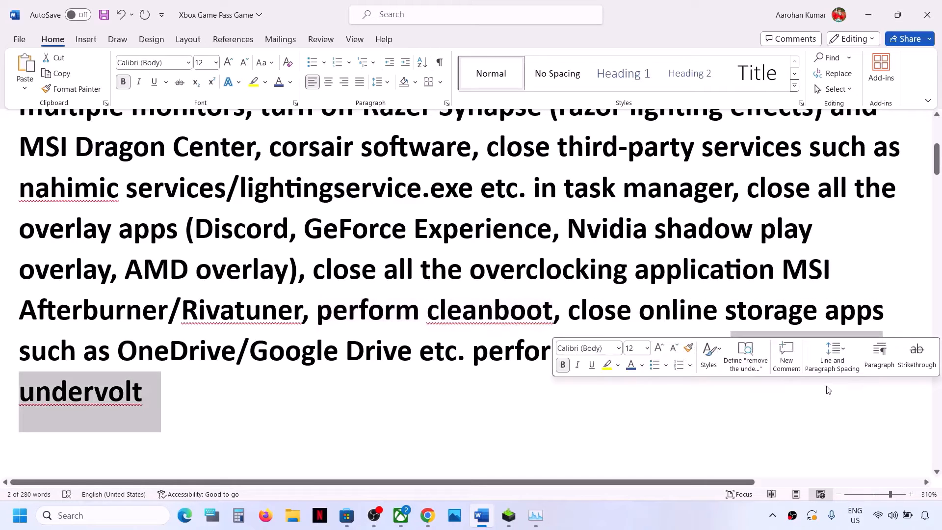
click(461, 352)
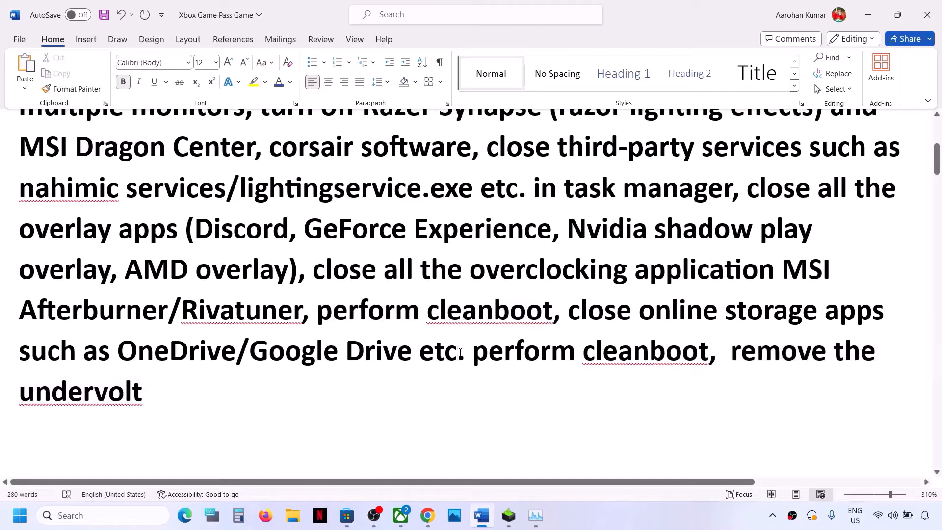
Highlight "Restart PC" in Step 2 of the troubleshooting document.
scroll(460, 352, down, 4)
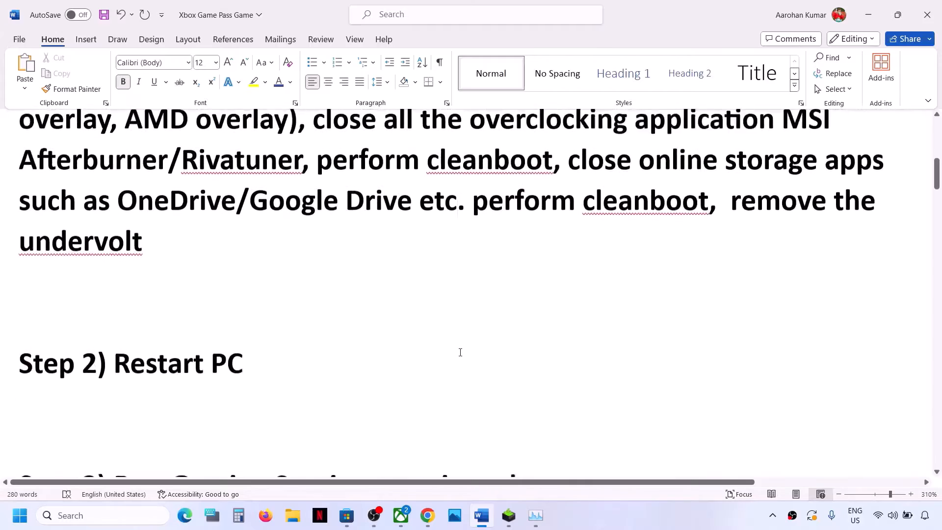
scroll(460, 352, up, 1)
drag(114, 357, 328, 364)
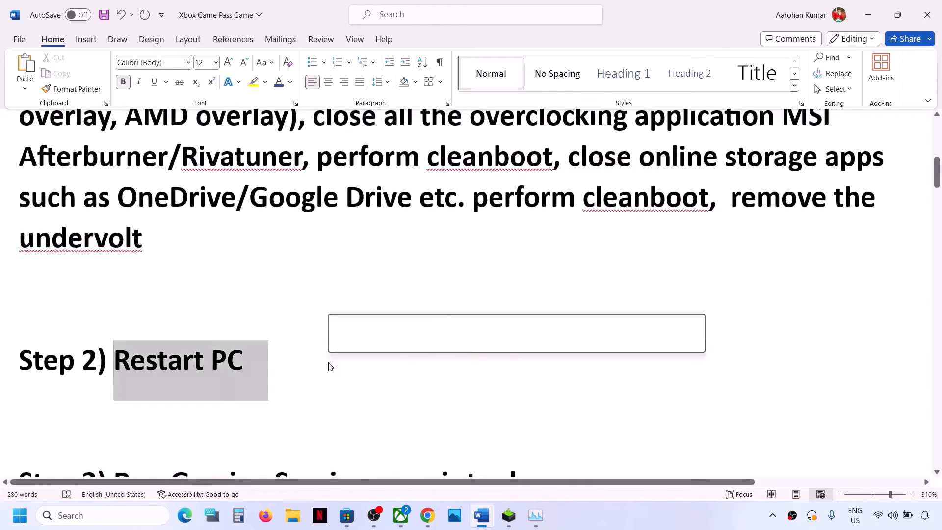
scroll(210, 225, up, 5)
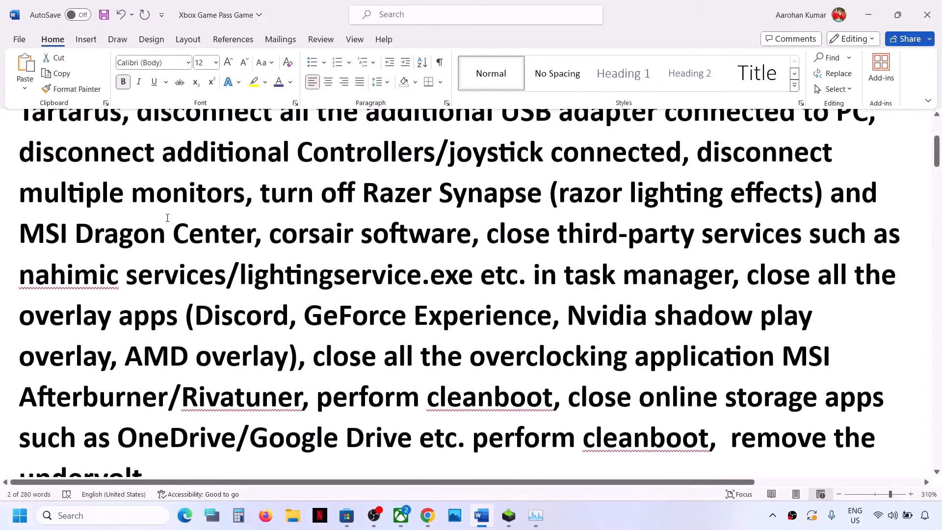
scroll(273, 237, down, 7)
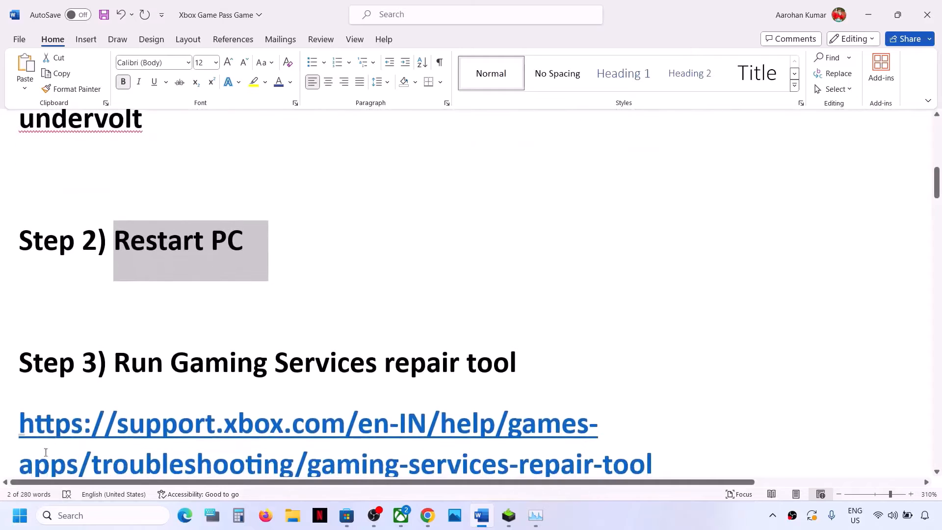
Show the Windows power options containing "Update and restart", and close them without choosing one.
click(20, 515)
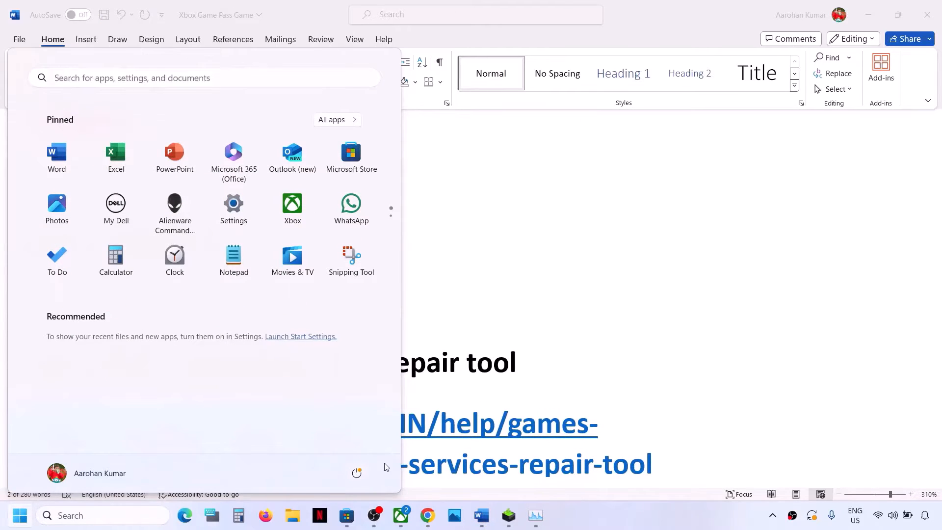
click(357, 473)
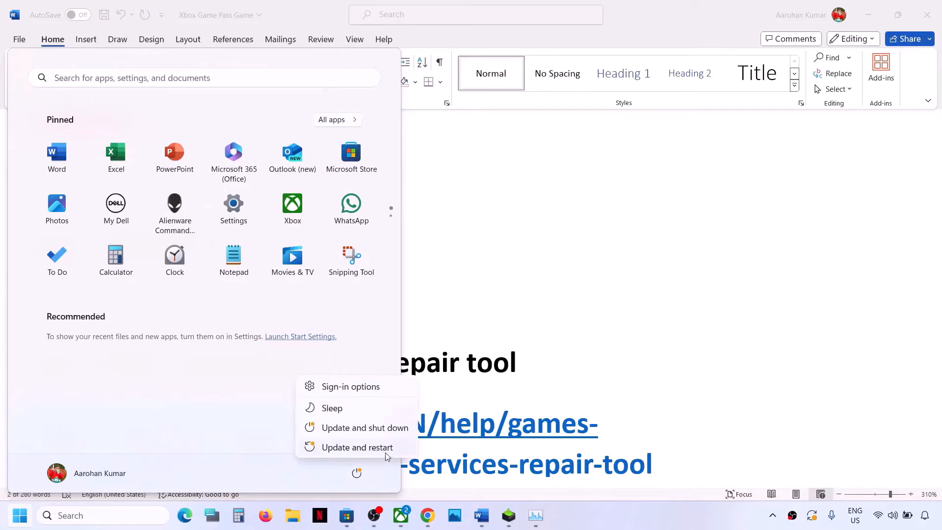
click(613, 338)
click(613, 339)
Highlight the Xbox support link for the Gaming Services repair tool under Step 3.
scroll(329, 363, down, 1)
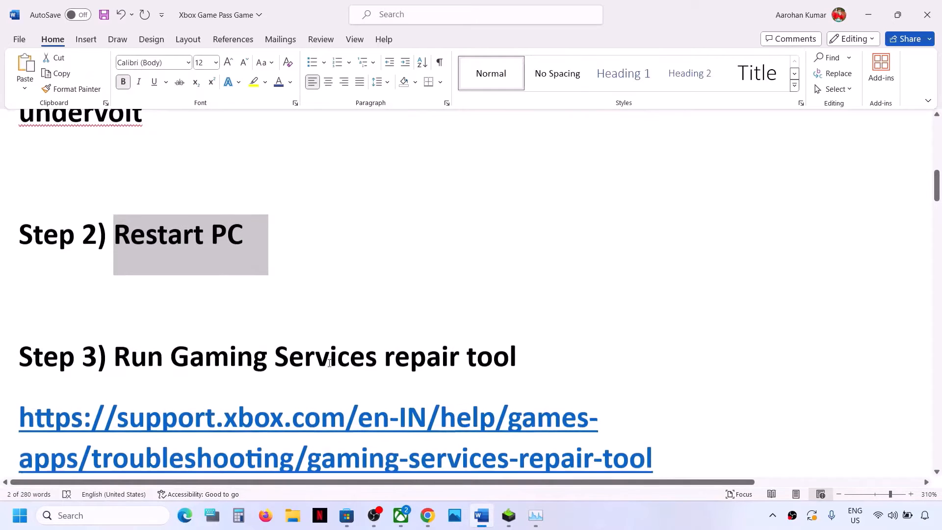
scroll(329, 363, down, 2)
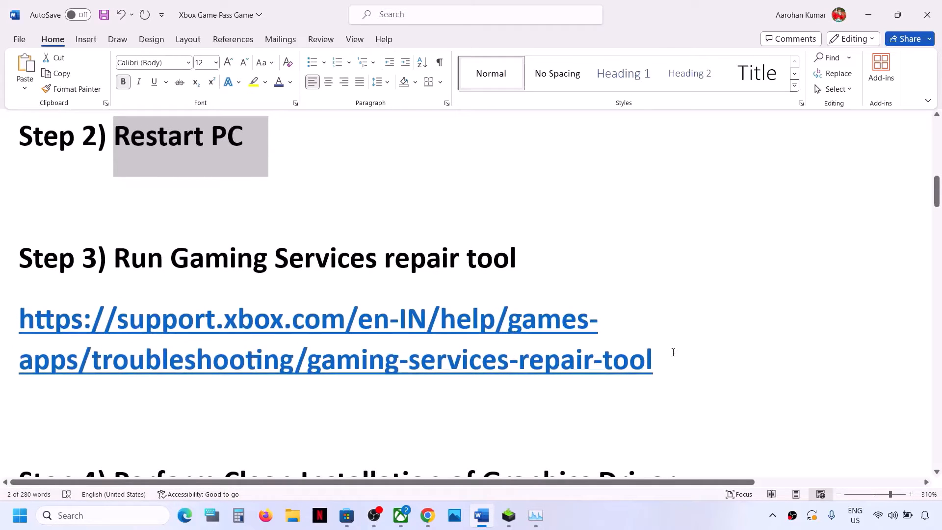
drag(665, 355, 142, 306)
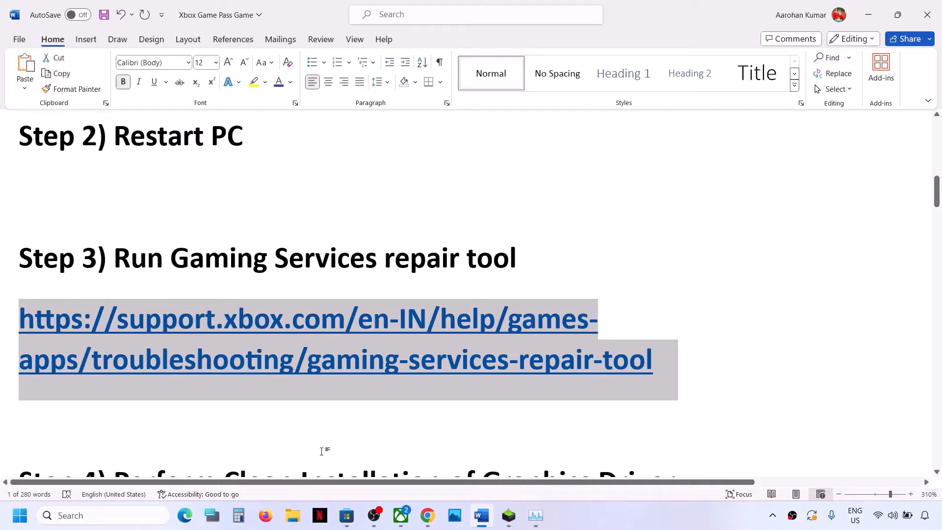
Switch to Chrome's Gaming Services Repair Tool for PC page and expand the "Downloadable version" instructions.
click(427, 515)
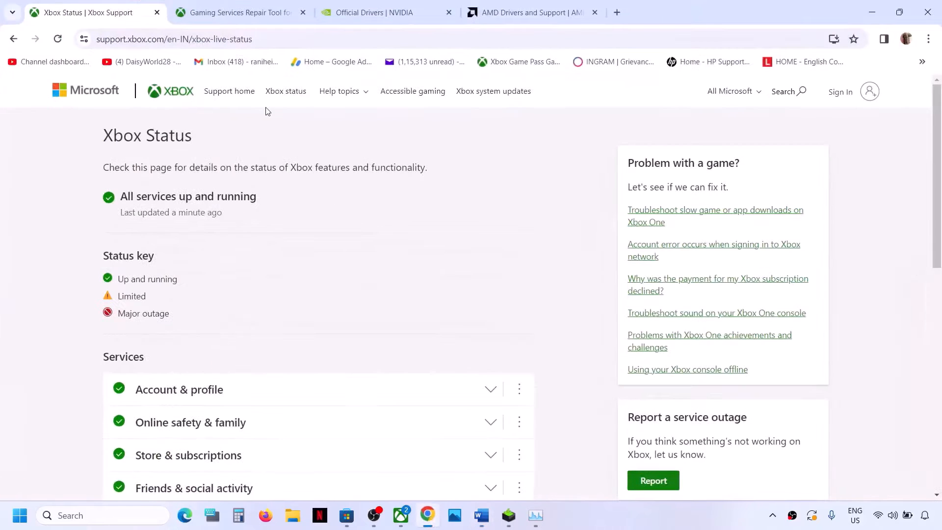
click(239, 14)
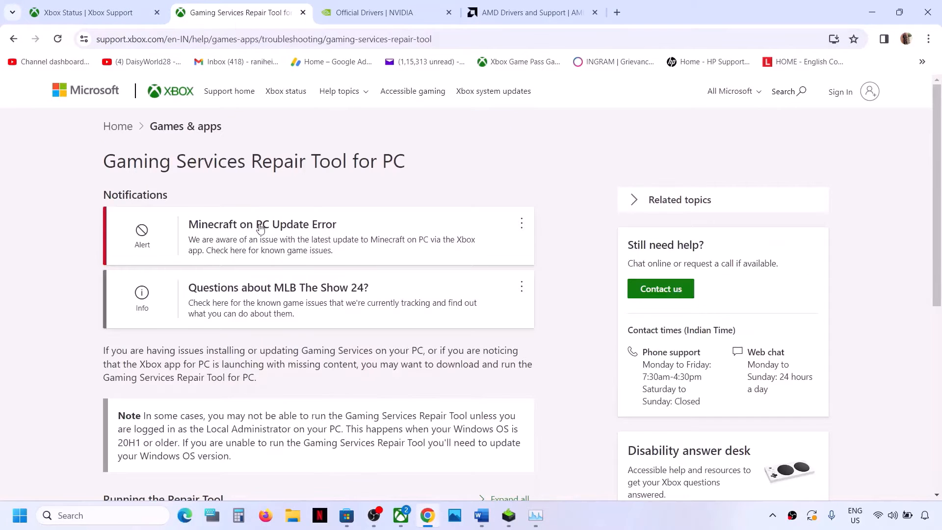
scroll(260, 230, down, 6)
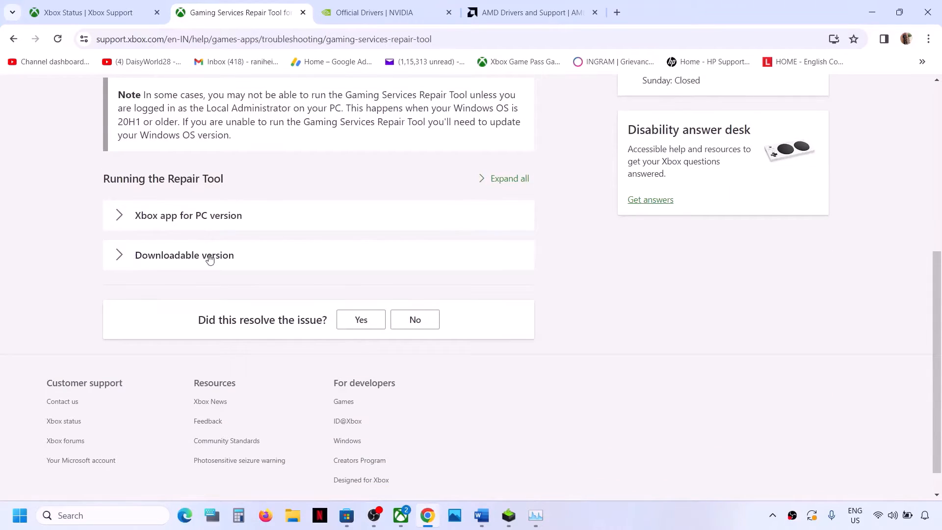
click(119, 255)
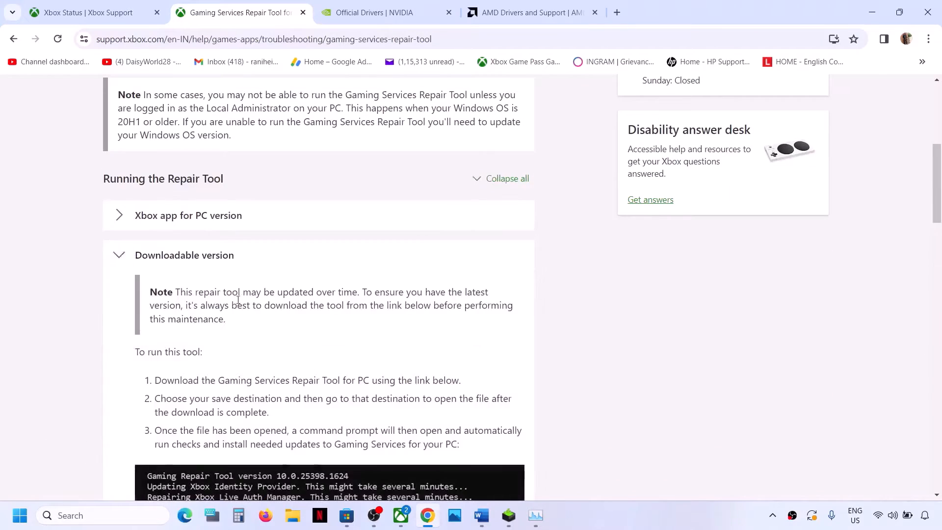
Download the Gaming Services Repair Tool for PC and run GamingRepairTool.exe.
scroll(247, 308, down, 1)
scroll(246, 307, down, 8)
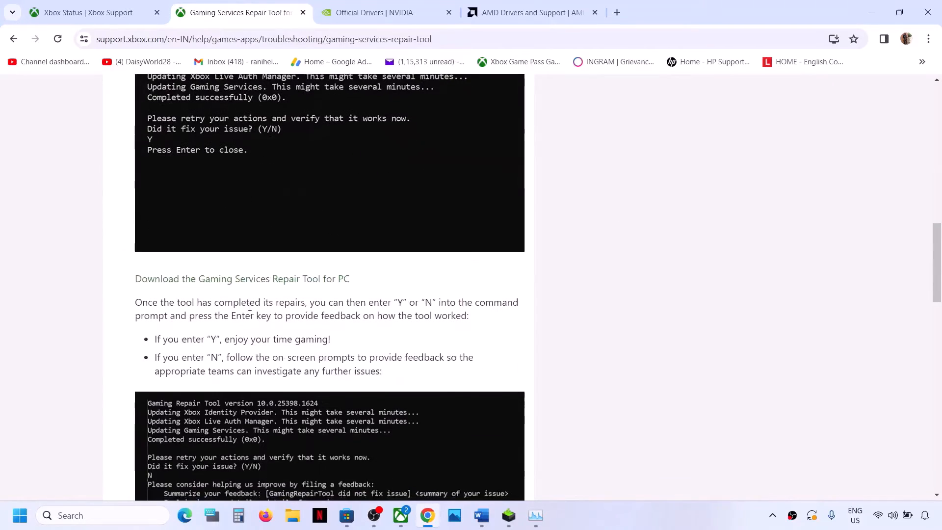
click(309, 285)
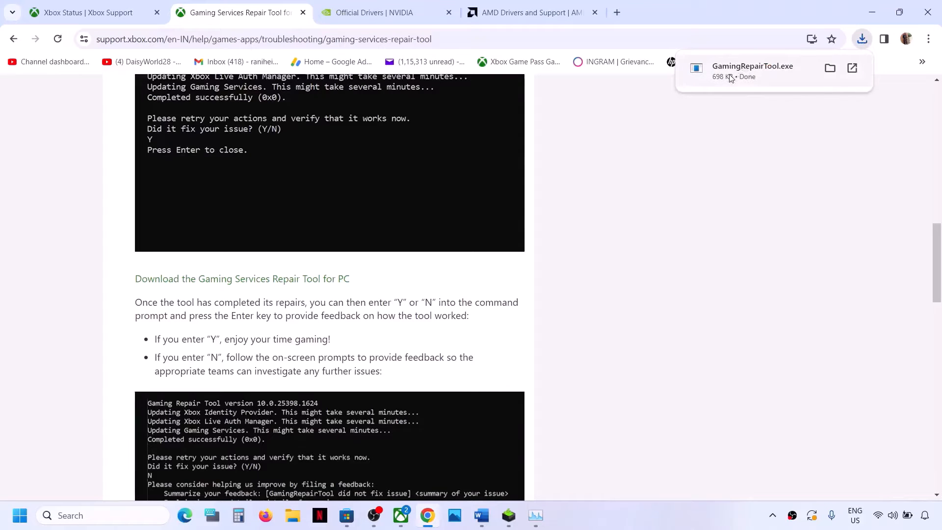
click(743, 71)
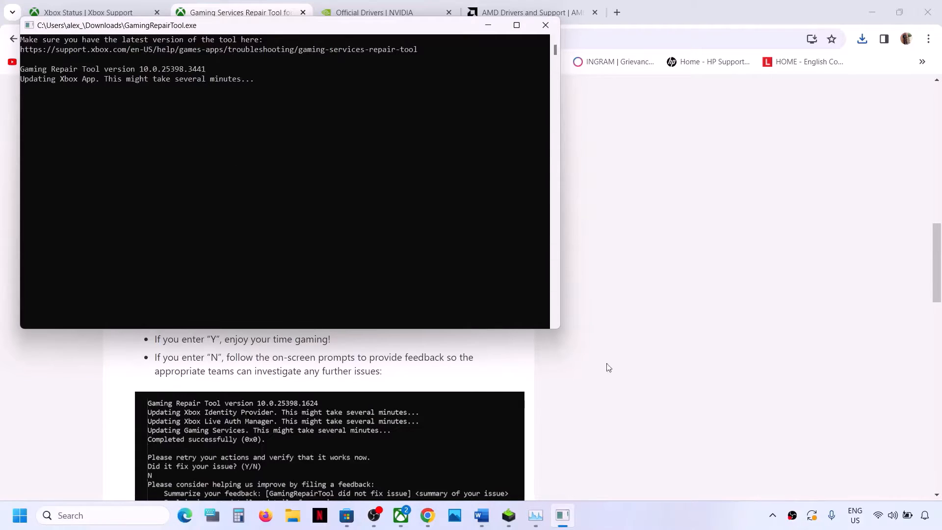
Switch to the Xbox app, open the Gaming Services Repair Tool from its support options and start repairing.
click(401, 520)
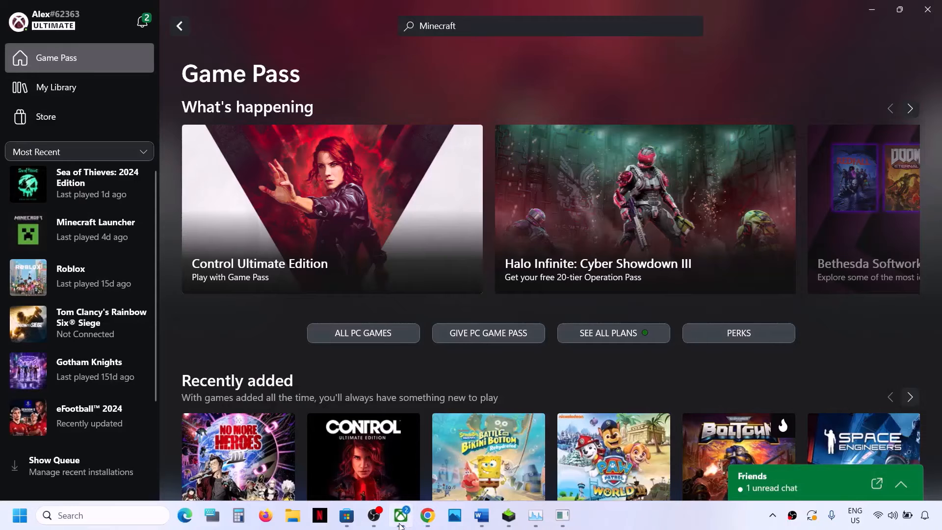
click(44, 23)
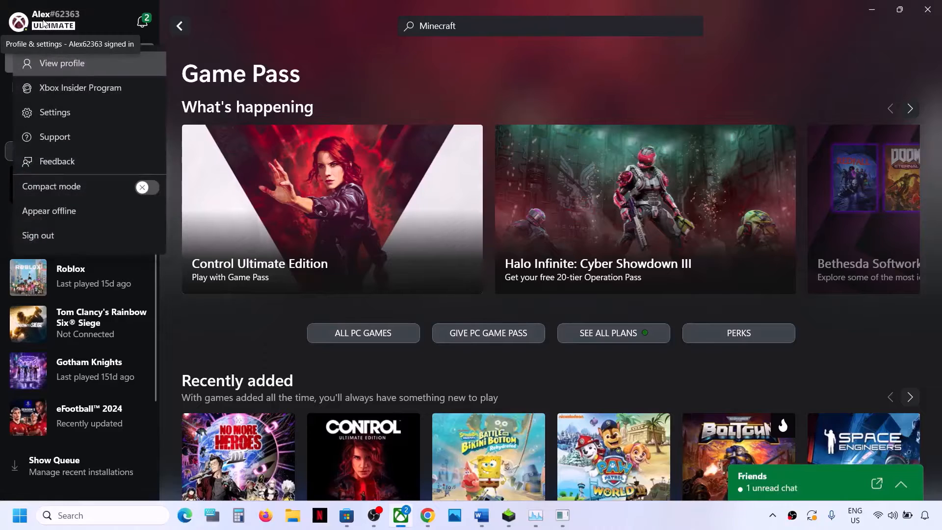
click(60, 137)
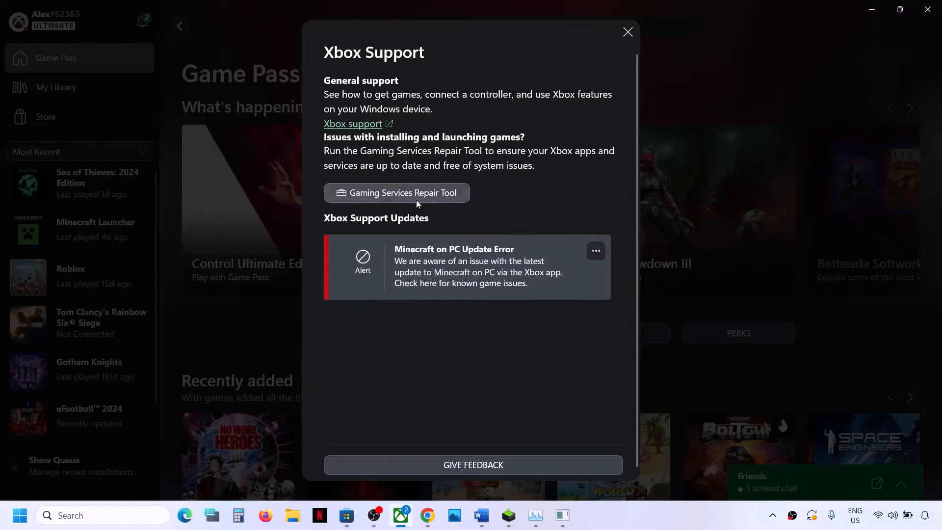
click(432, 196)
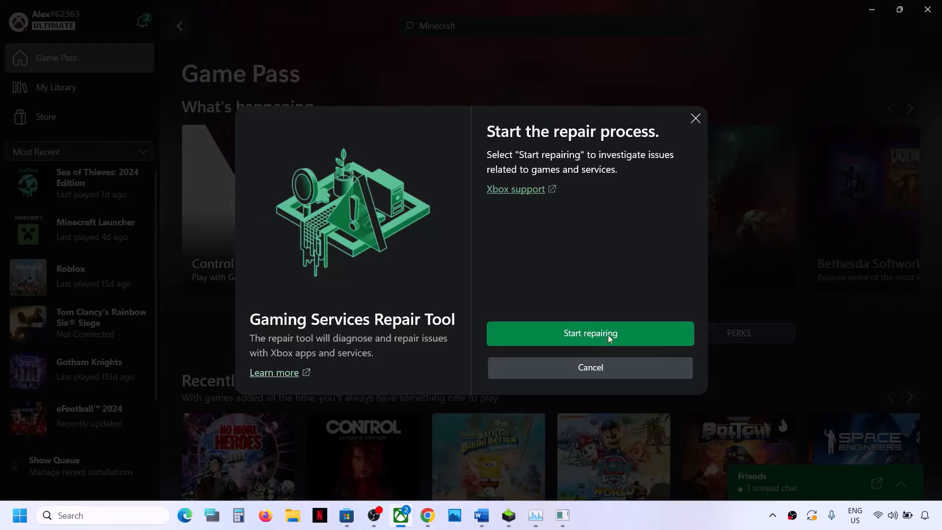
click(589, 335)
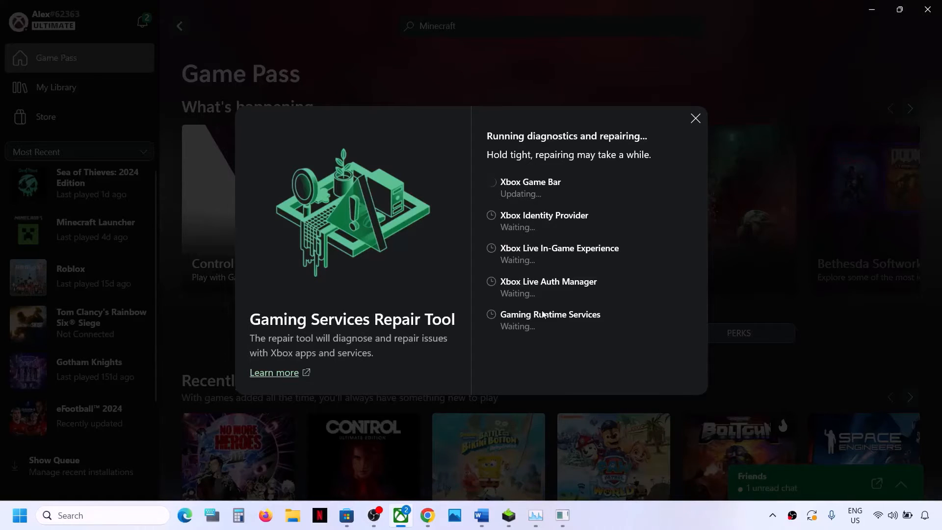
Return to the Word document and highlight Step 4's clean graphics driver installation heading and its NVIDIA and AMD links.
click(482, 523)
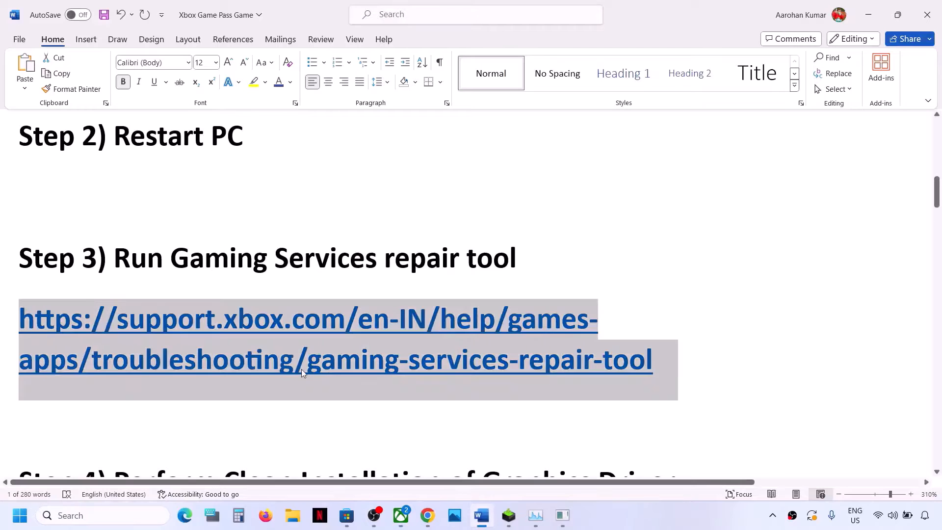
scroll(301, 370, down, 5)
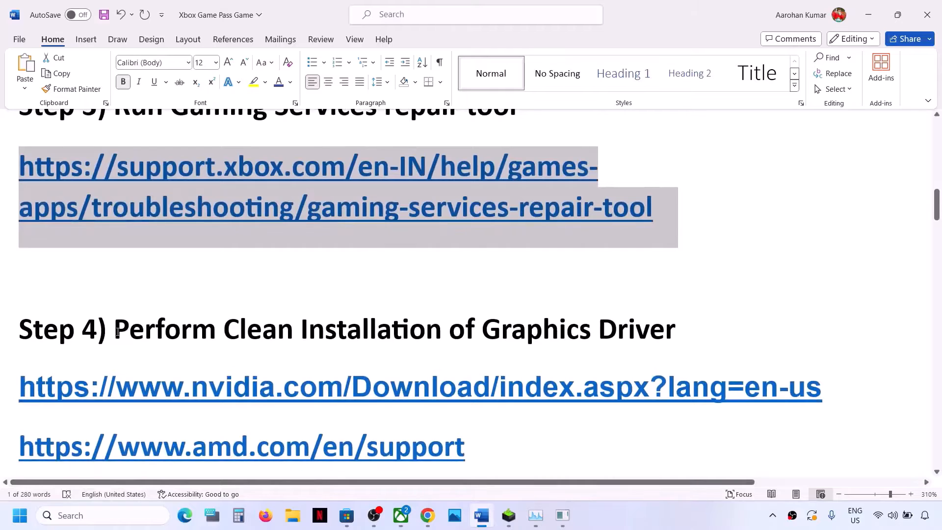
drag(118, 331, 646, 337)
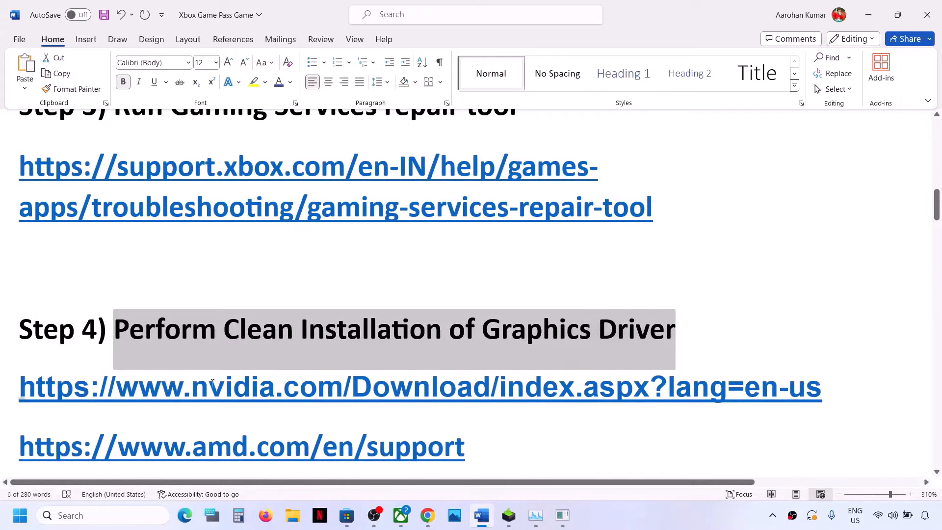
drag(183, 386, 473, 386)
scroll(472, 388, down, 3)
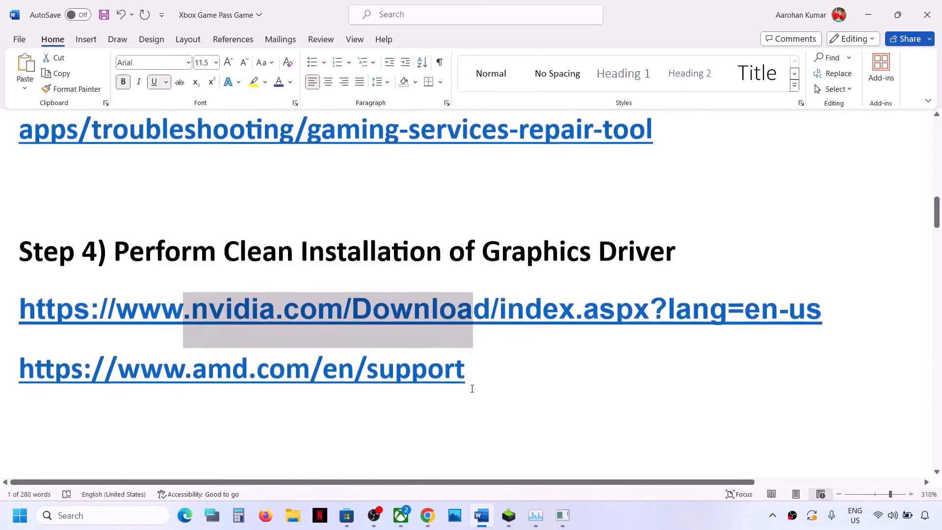
drag(164, 355, 439, 346)
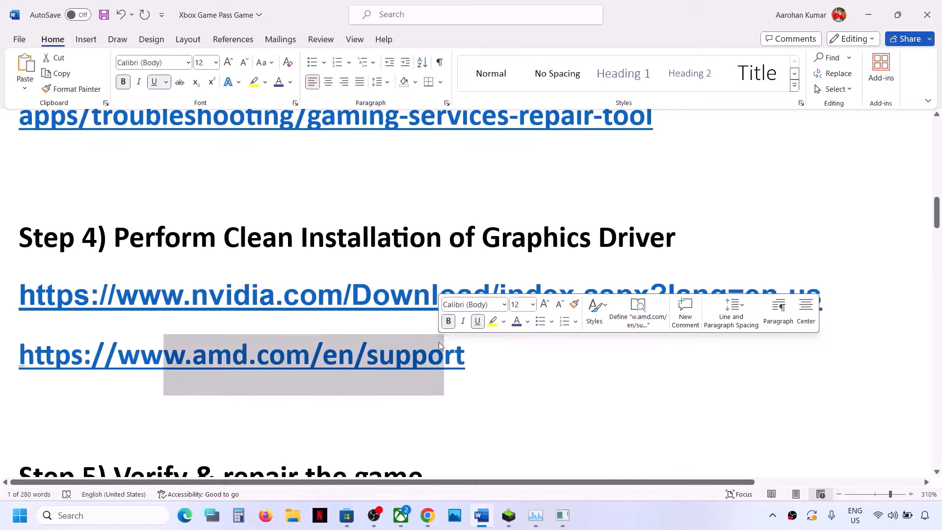
triple_click(404, 300)
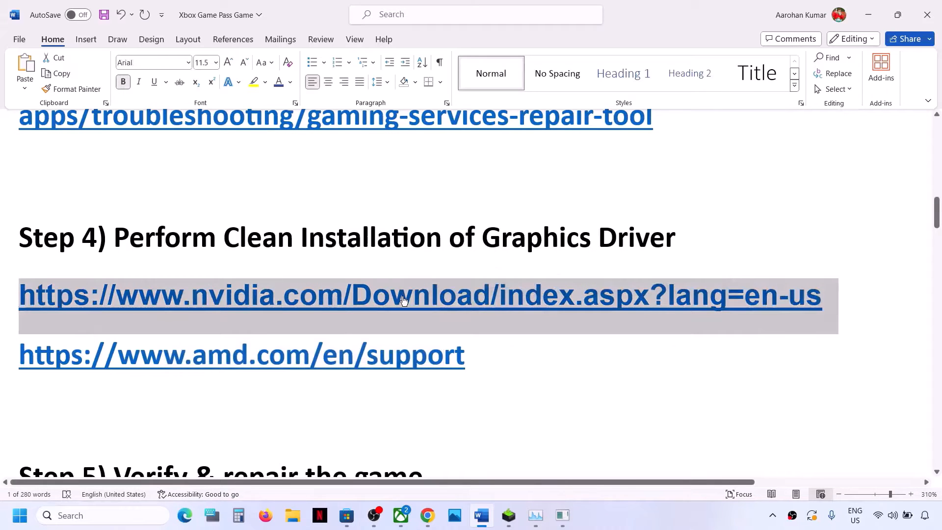
On Chrome's NVIDIA Driver Downloads page, select GeForce RTX 30 Series (Notebooks) and the GeForce RTX 3050 Laptop GPU.
click(428, 516)
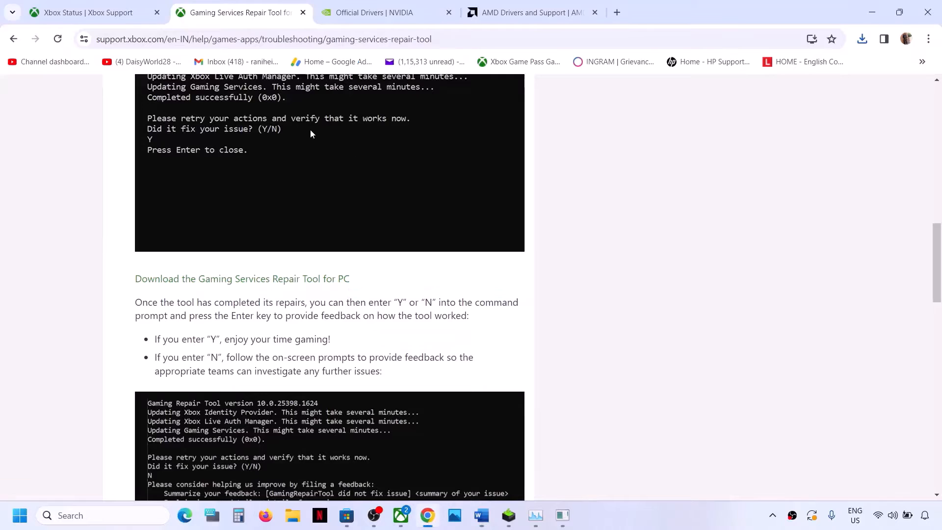
click(388, 13)
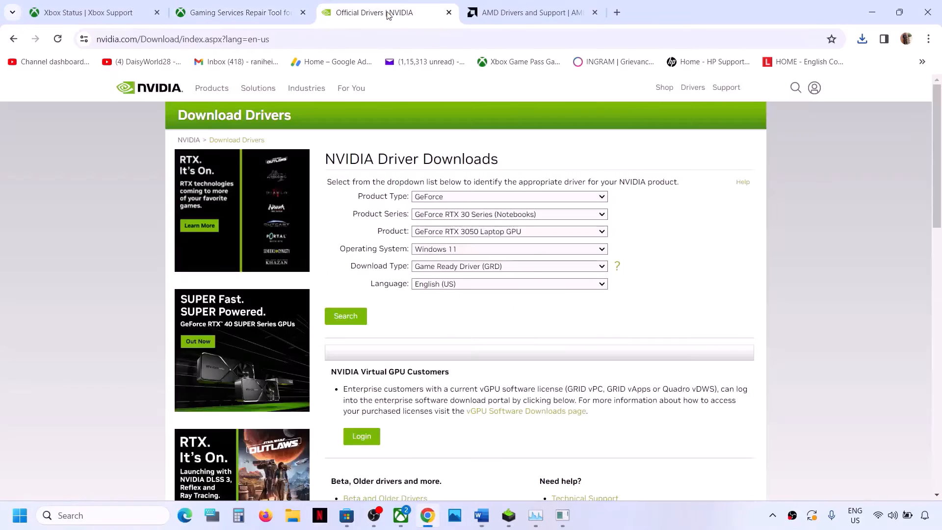
click(469, 197)
click(469, 197)
click(459, 218)
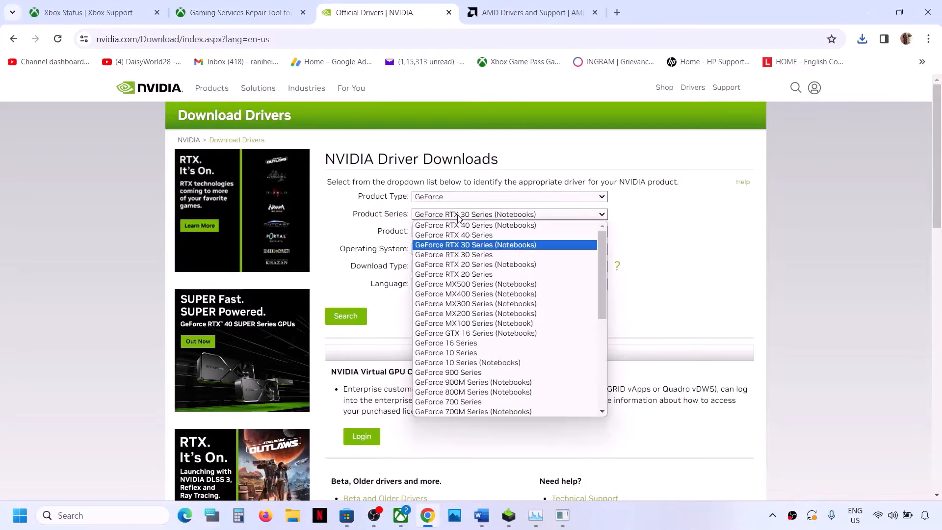
click(483, 245)
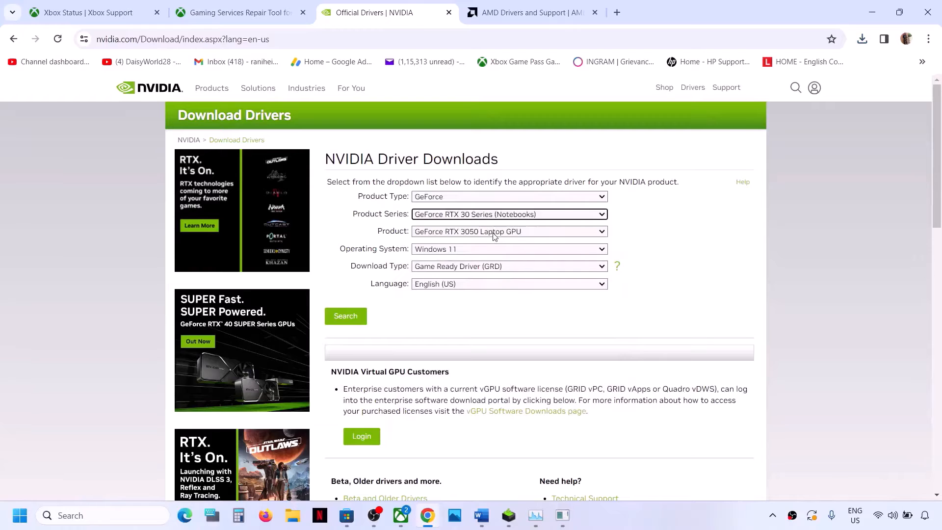
click(493, 234)
click(492, 306)
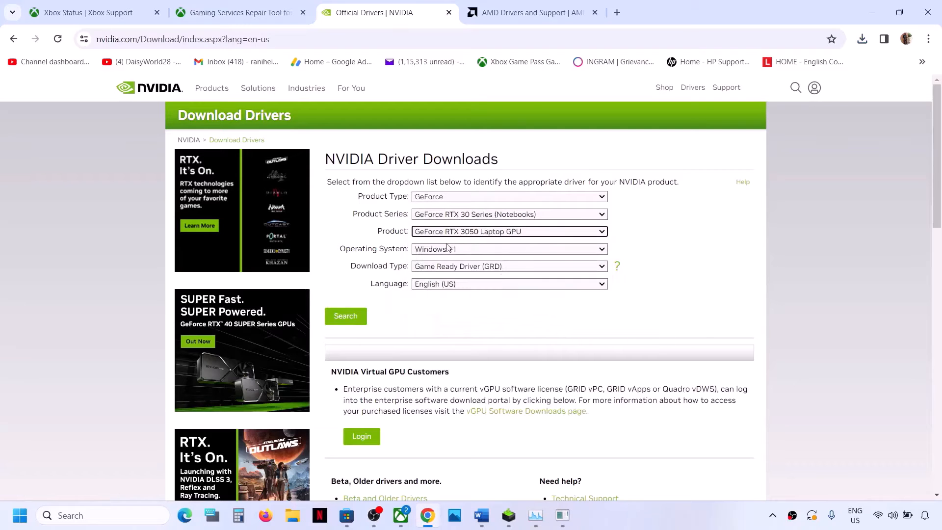
Set the driver's operating system to Windows 11 and search for the matching driver.
click(473, 251)
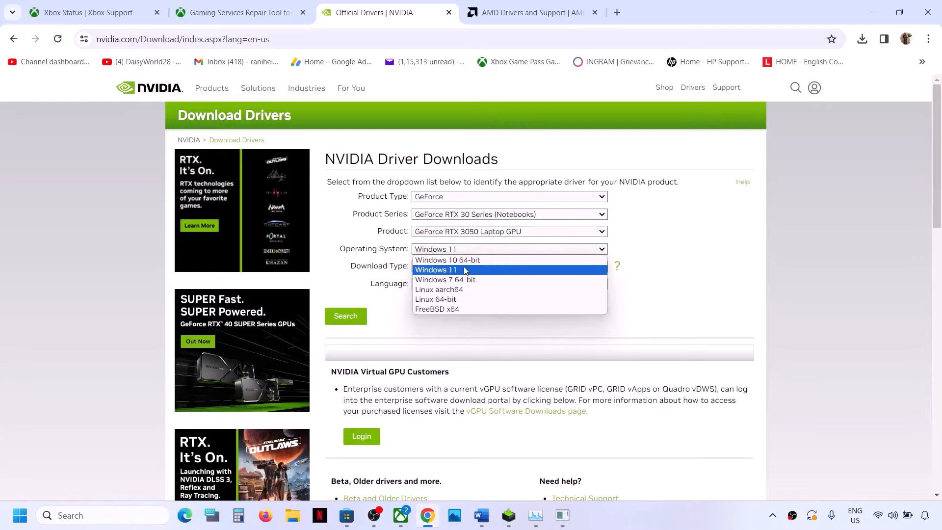
click(462, 271)
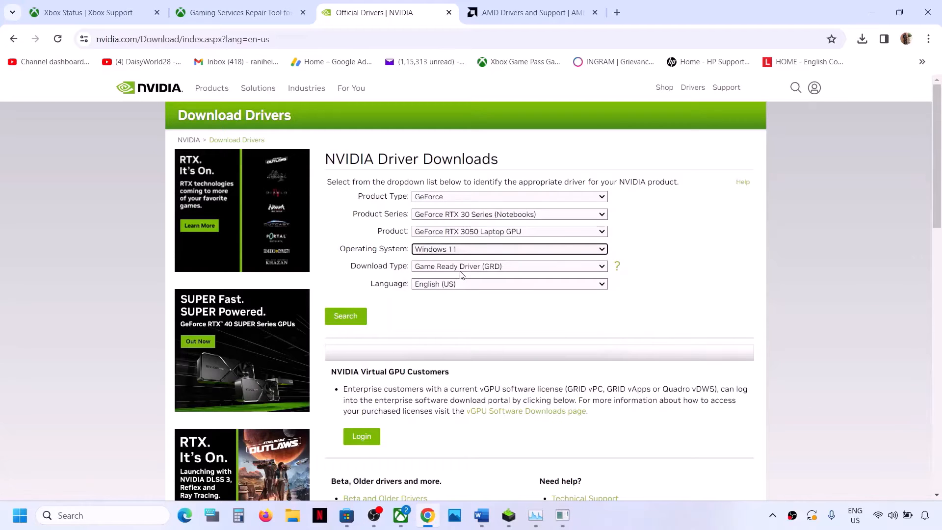
click(346, 317)
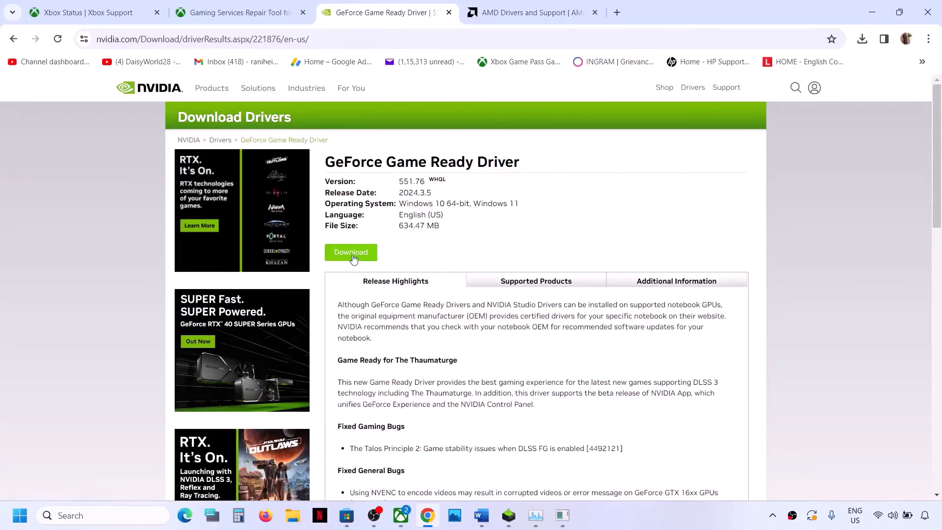
Download the GeForce Game Ready Driver 551.76 installer and check its progress in the recent downloads.
click(351, 254)
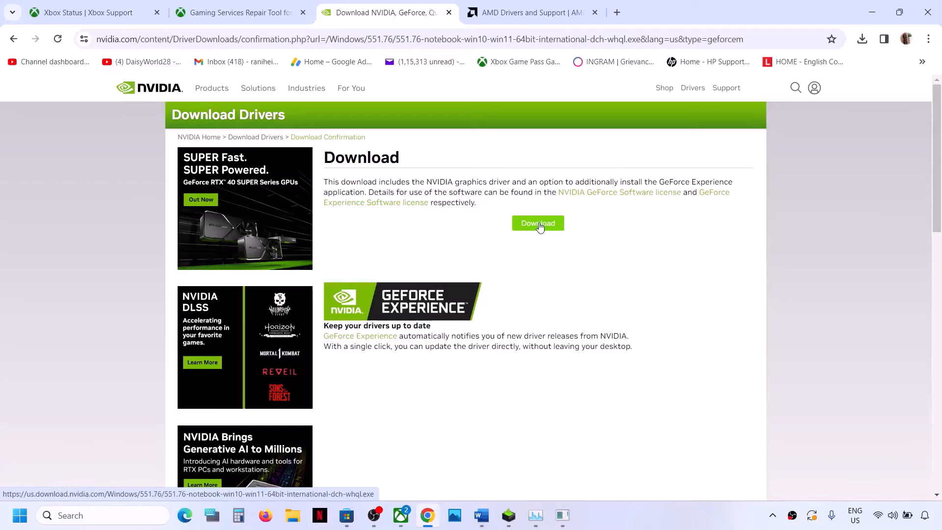
click(539, 226)
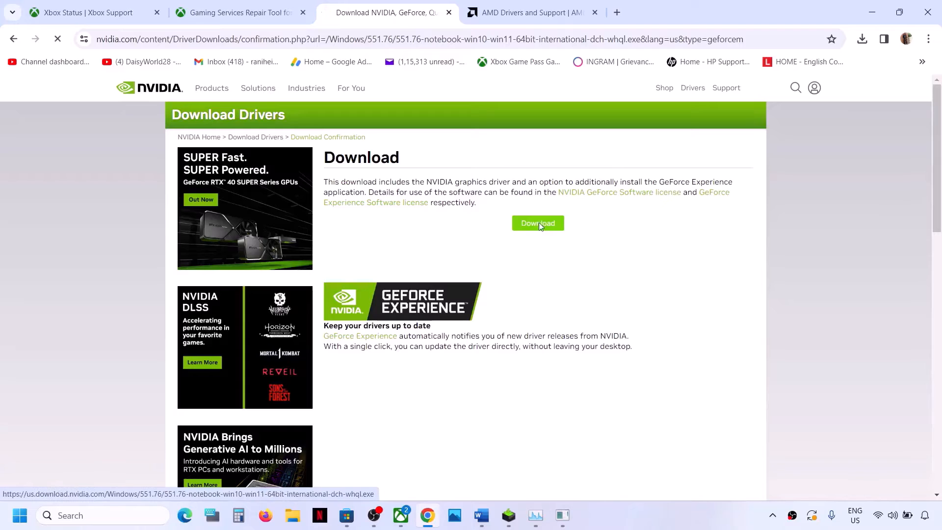
click(862, 39)
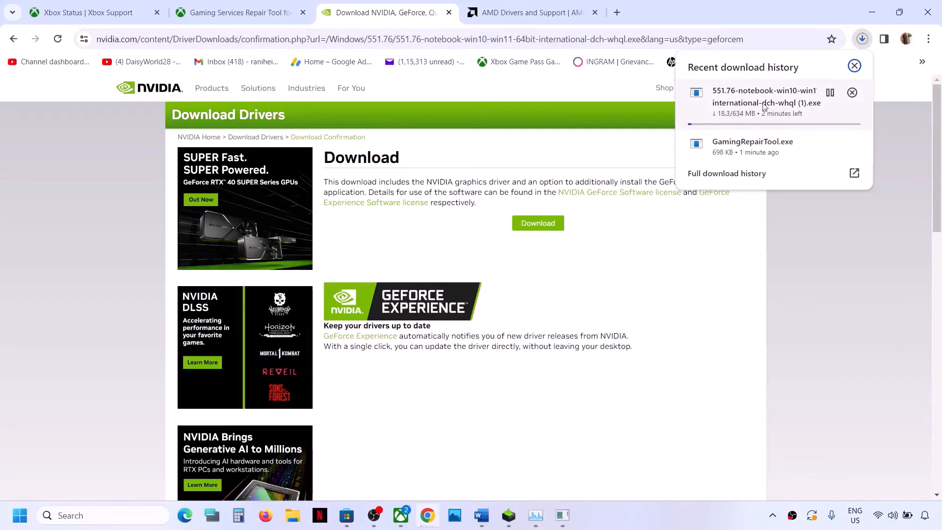
In the NVIDIA Installer, accept the license, choose Custom (Advanced) installation and enable Perform a clean installation.
click(508, 517)
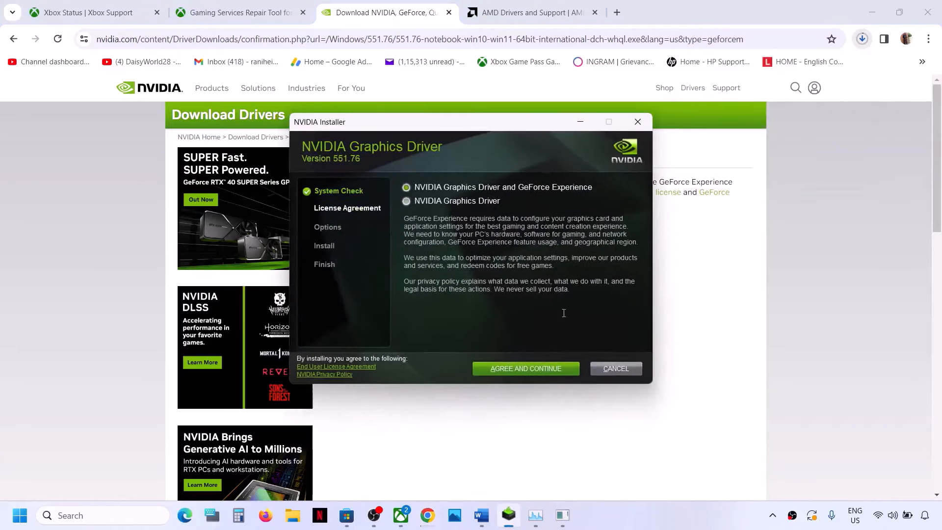
click(520, 369)
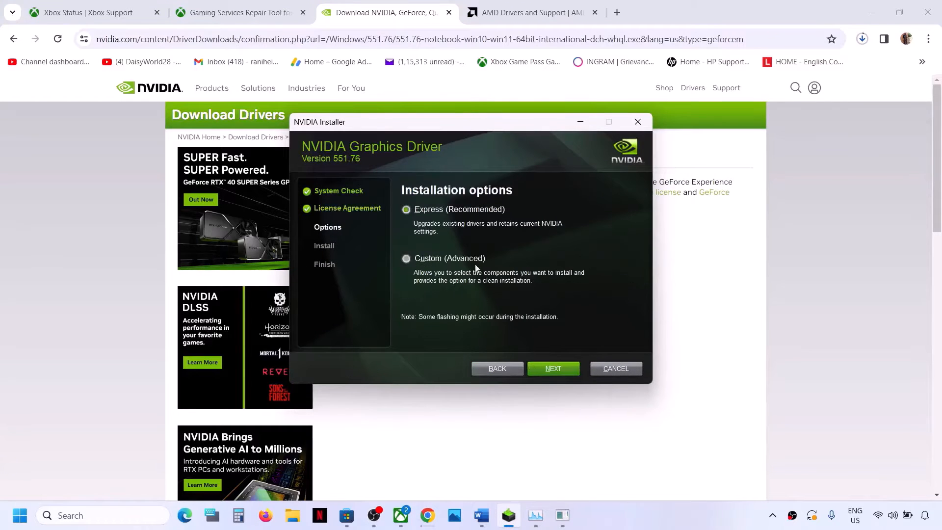
click(407, 259)
click(547, 370)
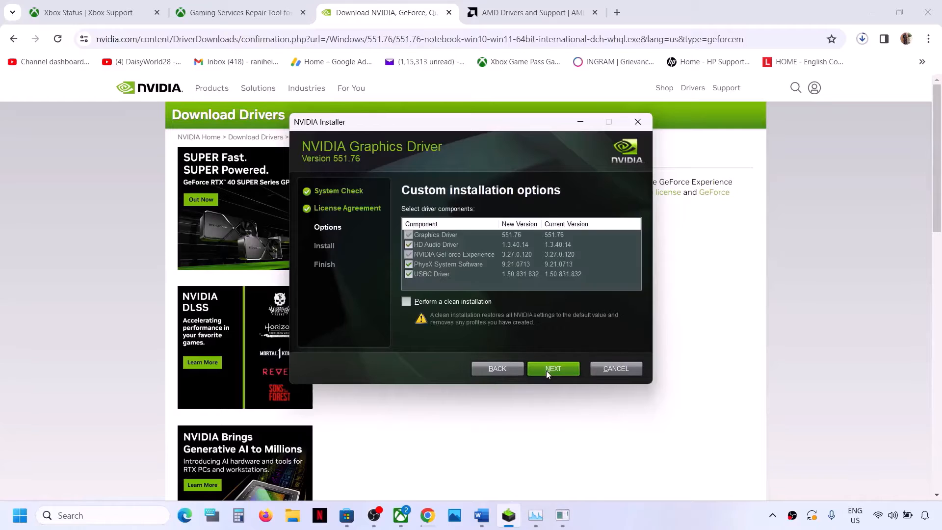
click(407, 302)
key(super+f)
click(821, 300)
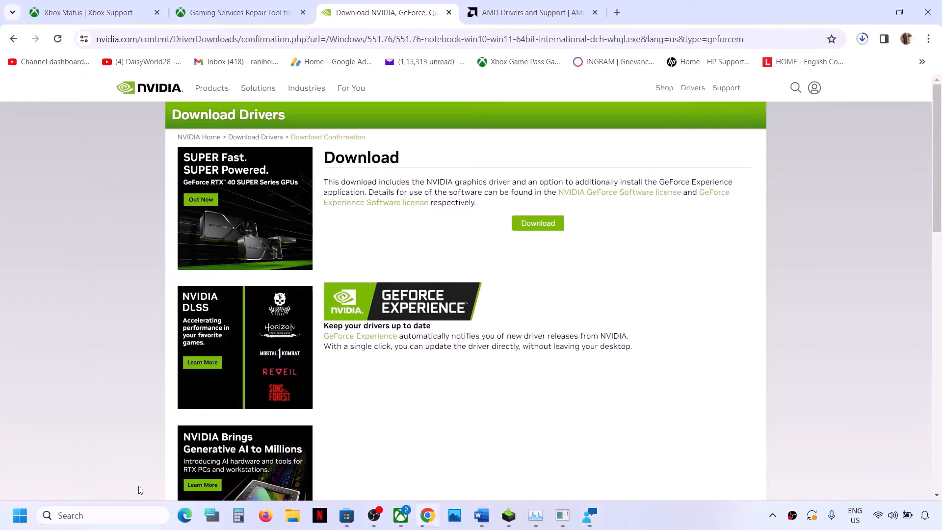
Look at the Windows power options for restarting the computer and dismiss them without choosing one.
click(20, 515)
click(357, 472)
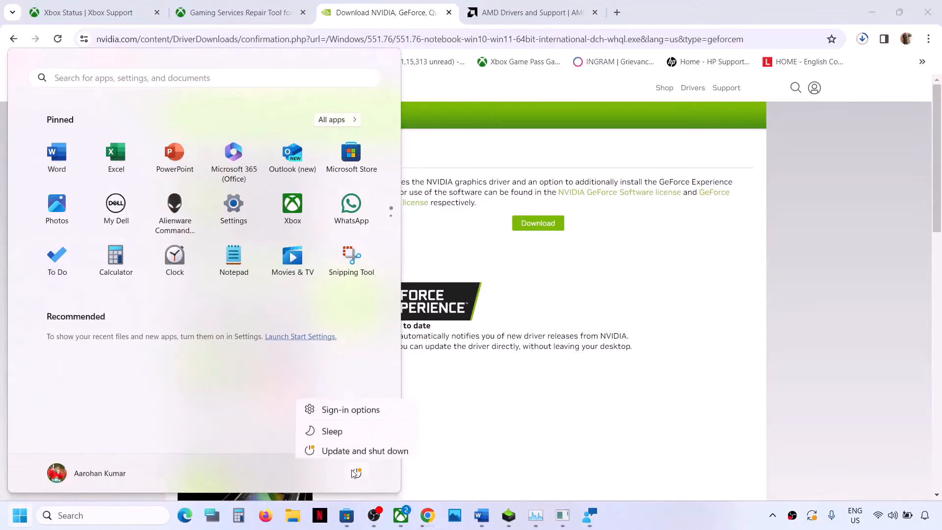
click(610, 407)
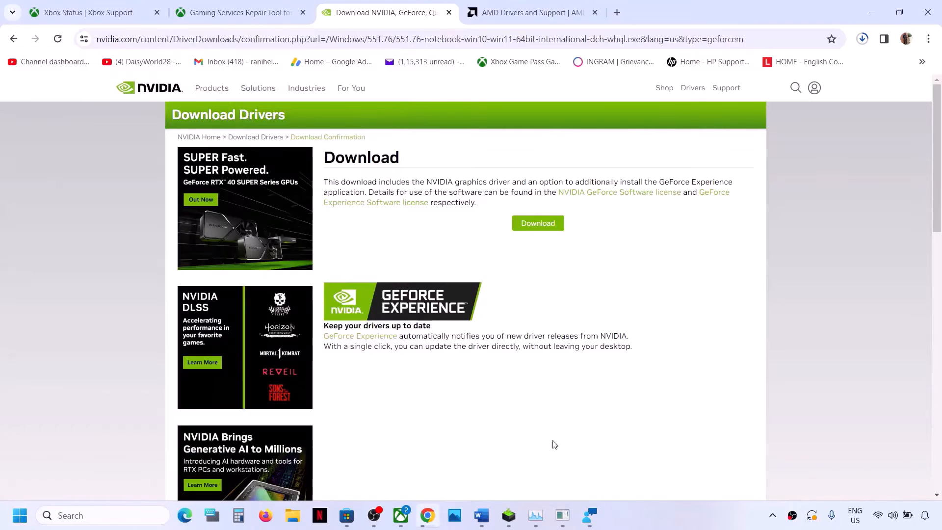
Return to the Word document and highlight the Step 5 heading text "Verify & repair the game".
click(482, 515)
scroll(355, 350, down, 3)
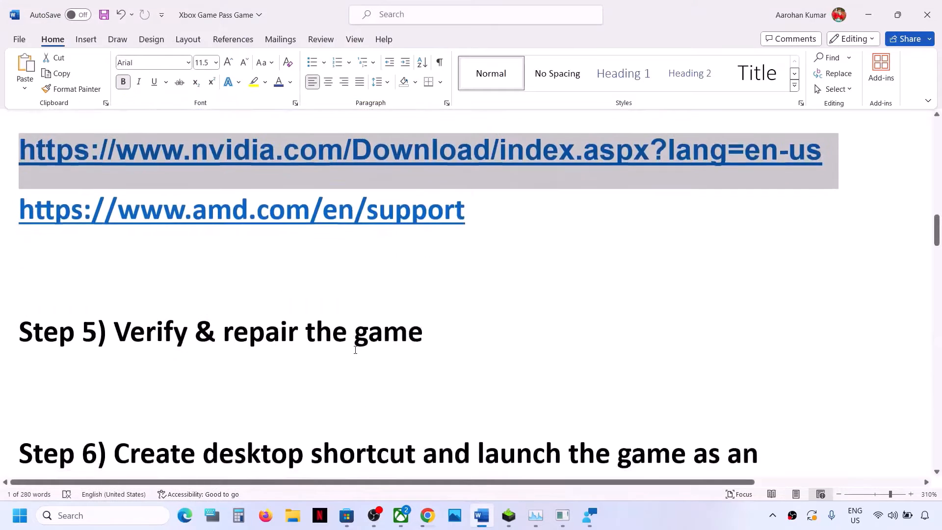
scroll(333, 337, up, 1)
drag(158, 341, 459, 343)
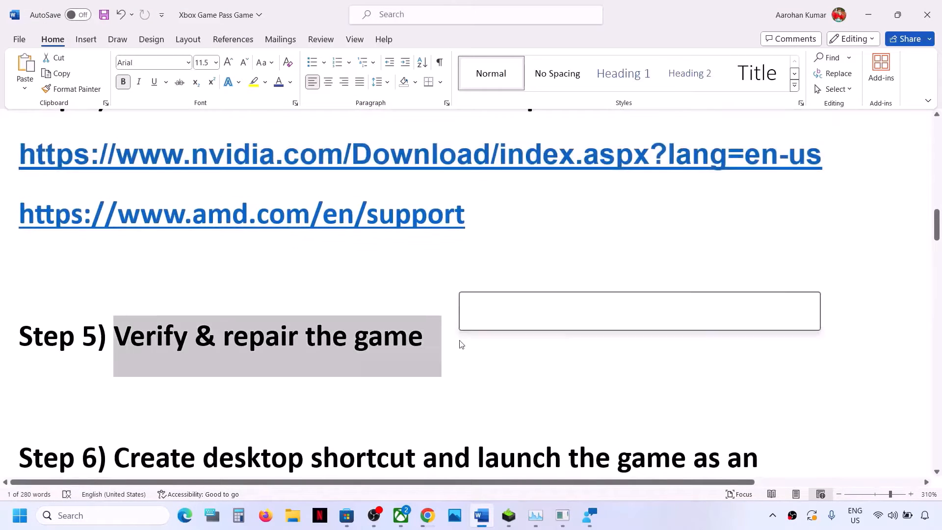
Switch to the Xbox app, dismiss its required update prompt, and close the finished Gaming Repair Tool window.
click(400, 523)
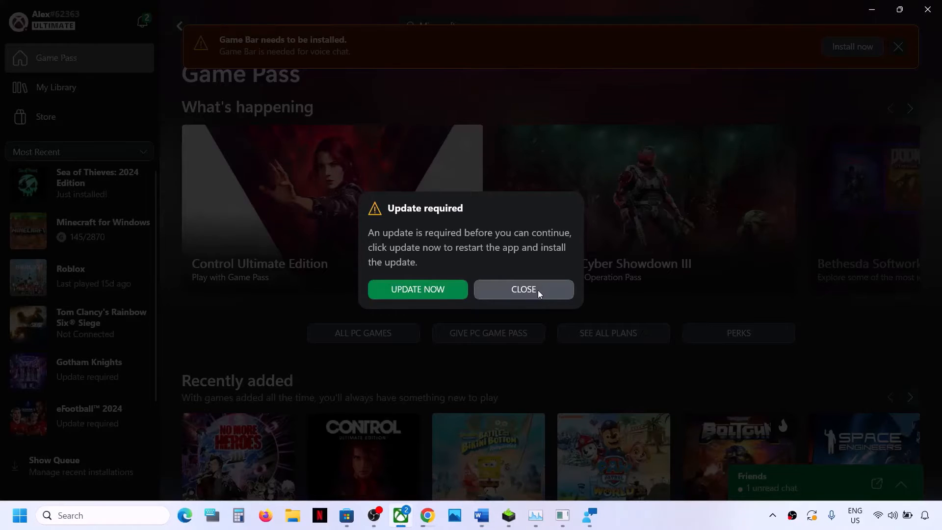
click(526, 289)
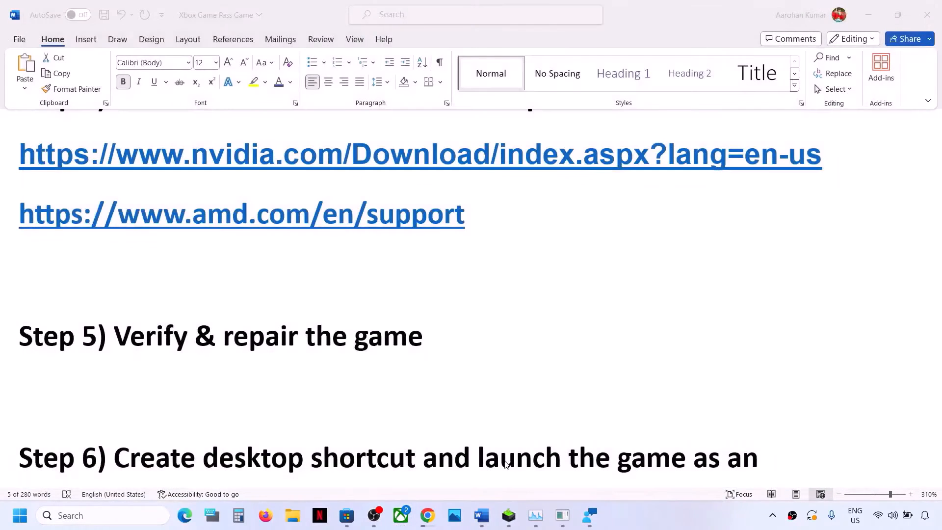
click(564, 522)
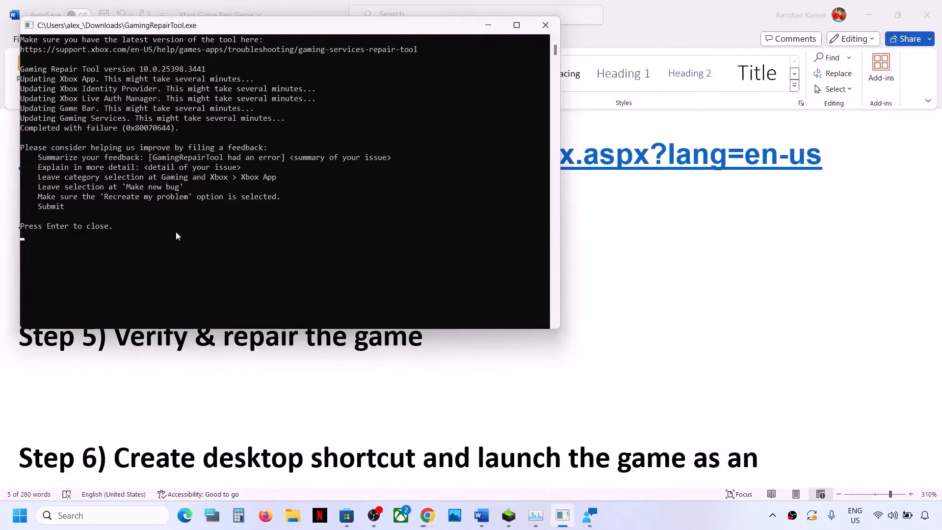
key(Return)
In the Xbox app, verify and repair the Sea of Thieves: 2024 Edition files, confirm the reset, and open the game's page.
click(401, 515)
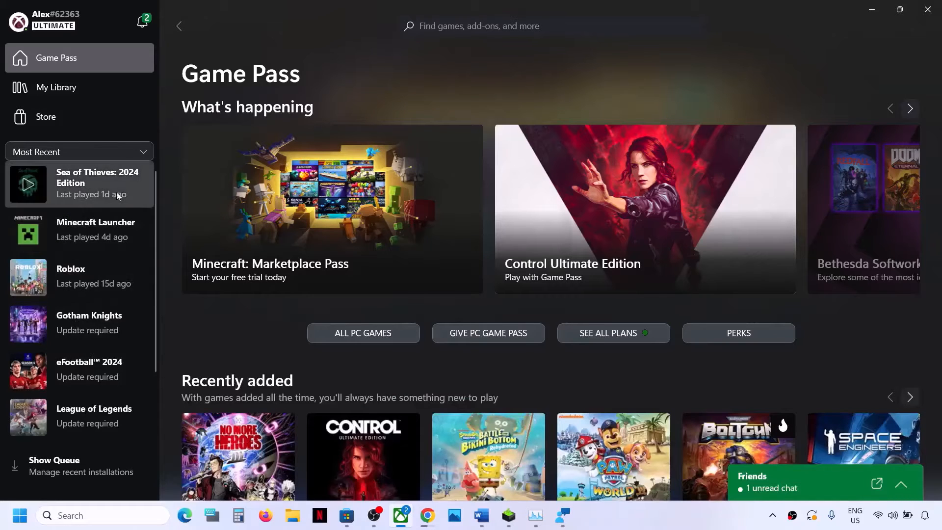
click(99, 183)
right_click(87, 186)
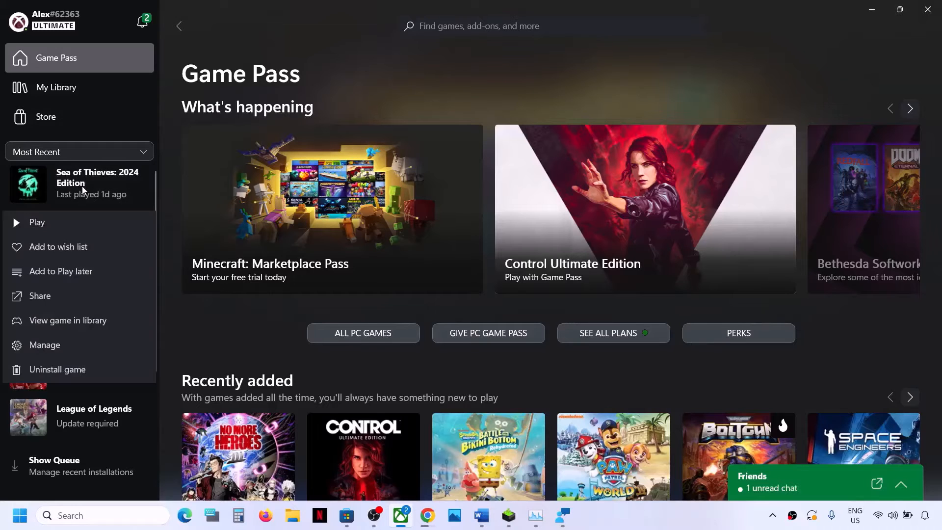
click(58, 349)
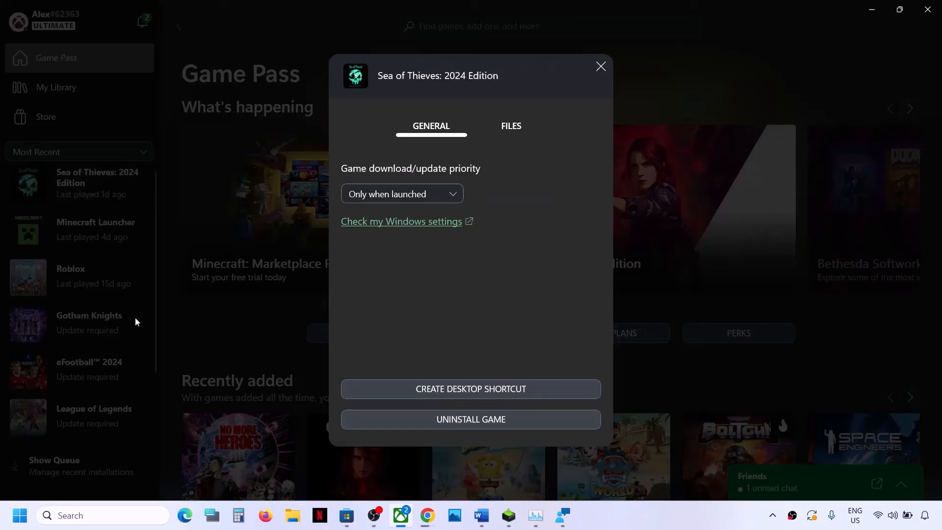
click(516, 129)
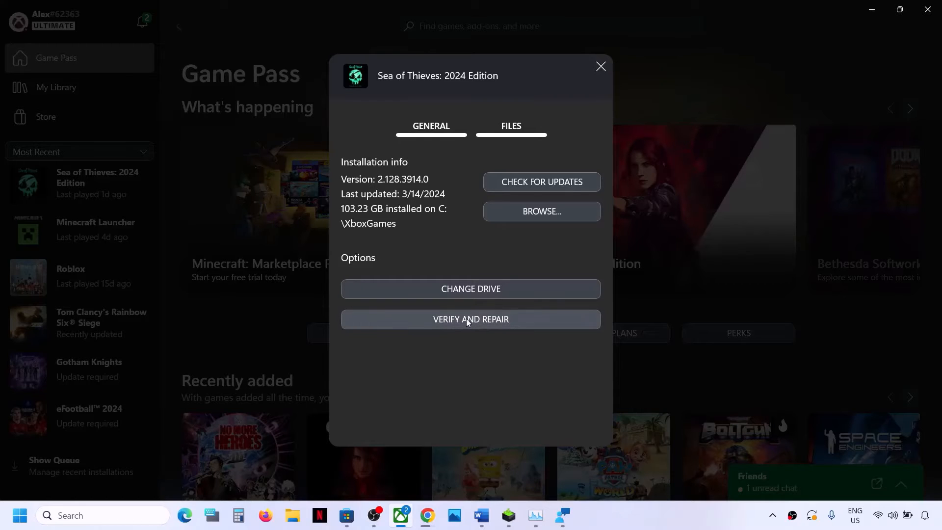
click(476, 322)
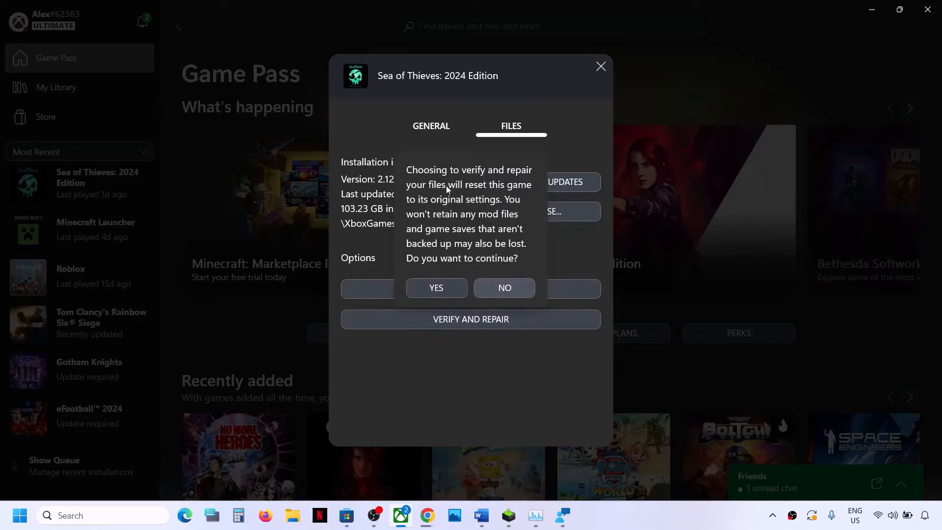
click(444, 287)
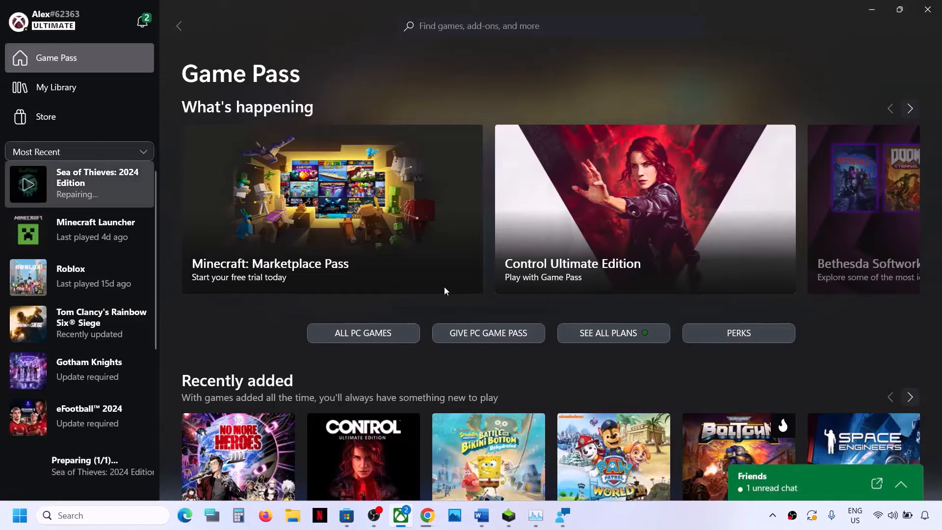
click(100, 182)
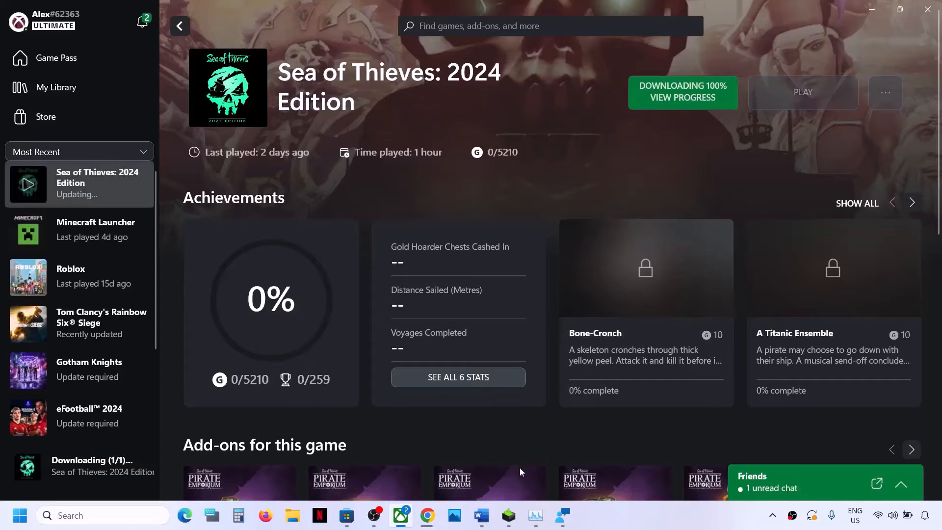
Return to the Word document and highlight Step 6's text about creating a desktop shortcut and launching the game as an administrator.
click(482, 515)
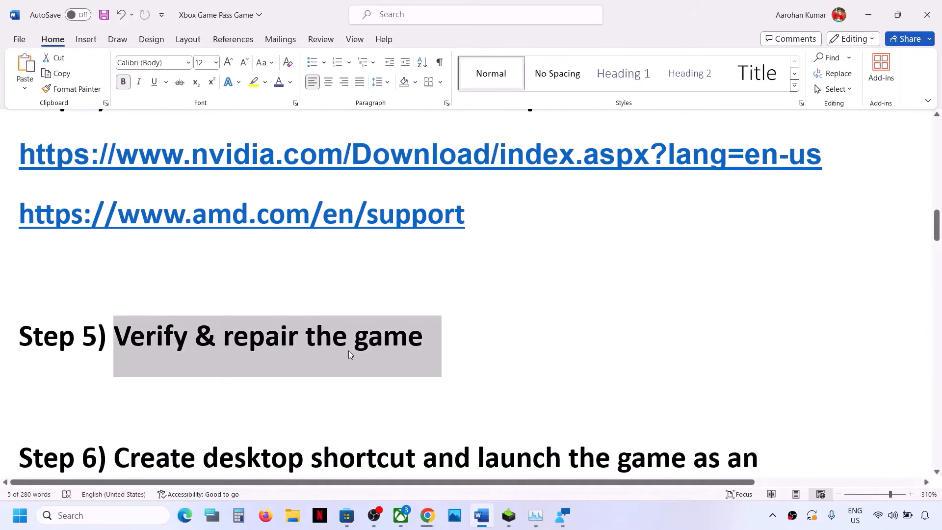
scroll(350, 354, down, 3)
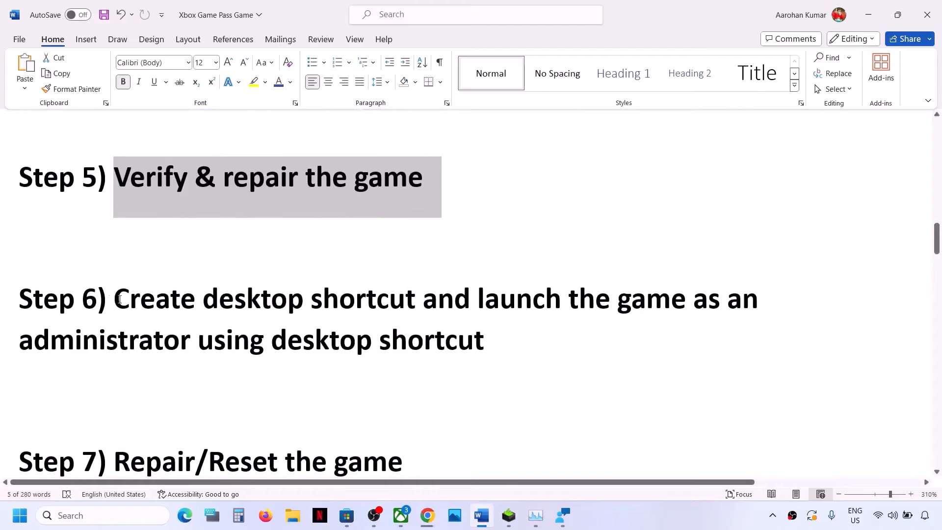
drag(119, 299, 610, 337)
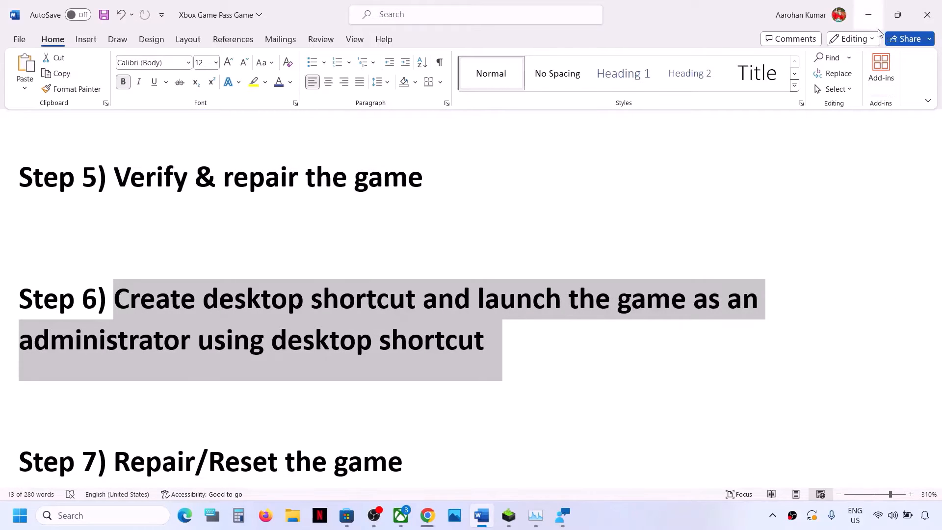
Back in the Xbox app, create a desktop shortcut for Sea of Thieves: 2024 Edition and bring up its Run as administrator option.
click(869, 15)
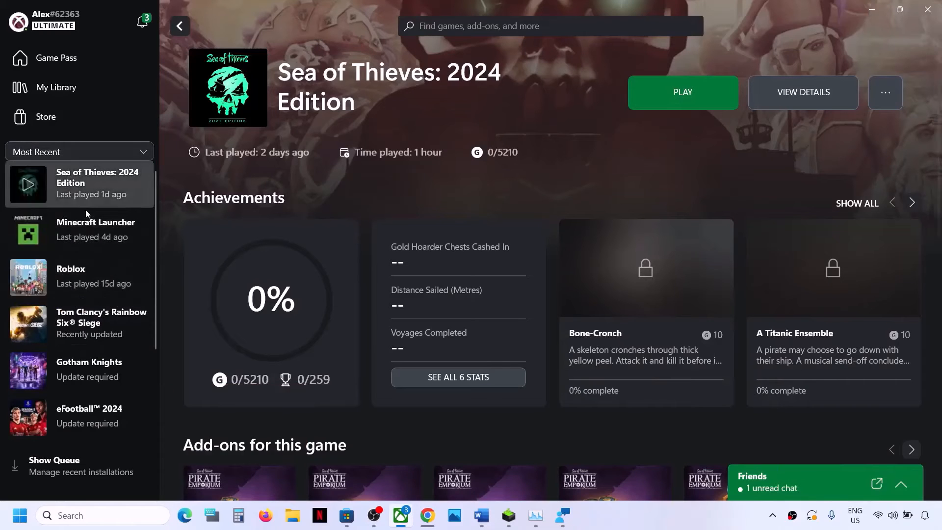
click(77, 64)
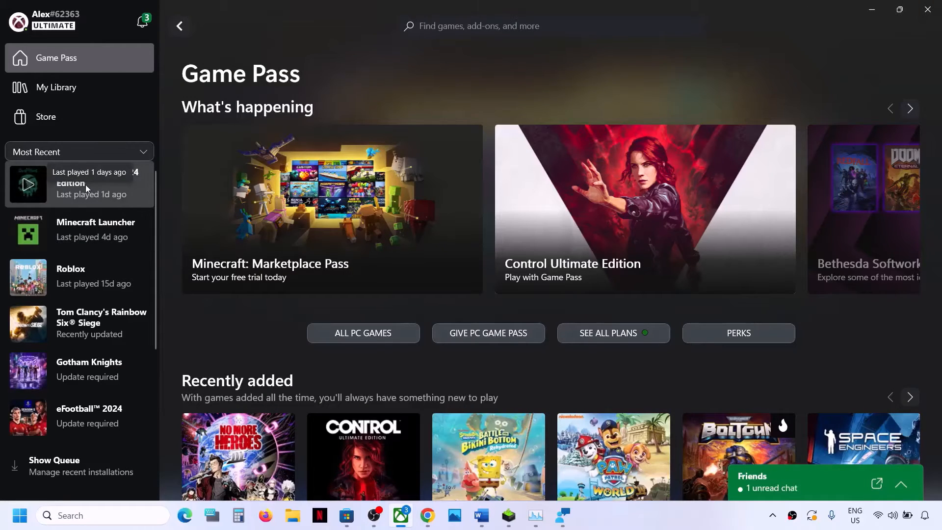
right_click(85, 184)
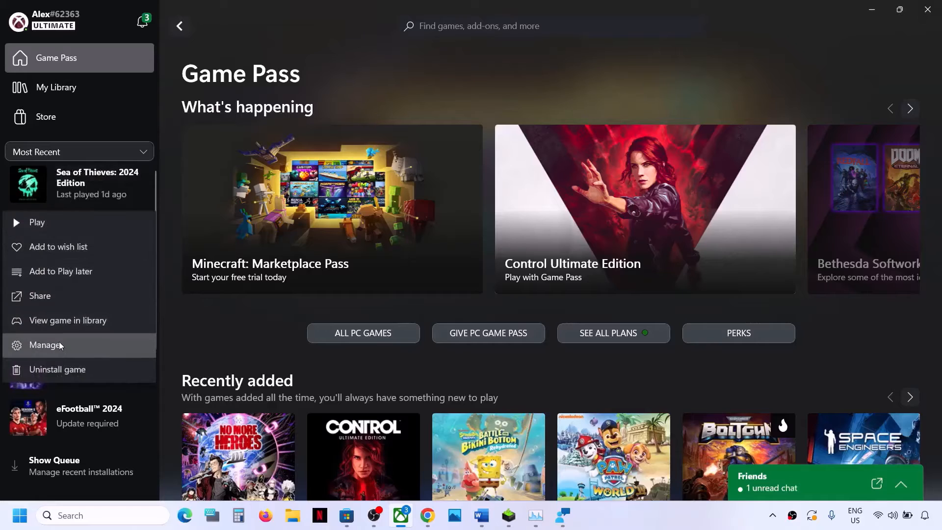
click(59, 345)
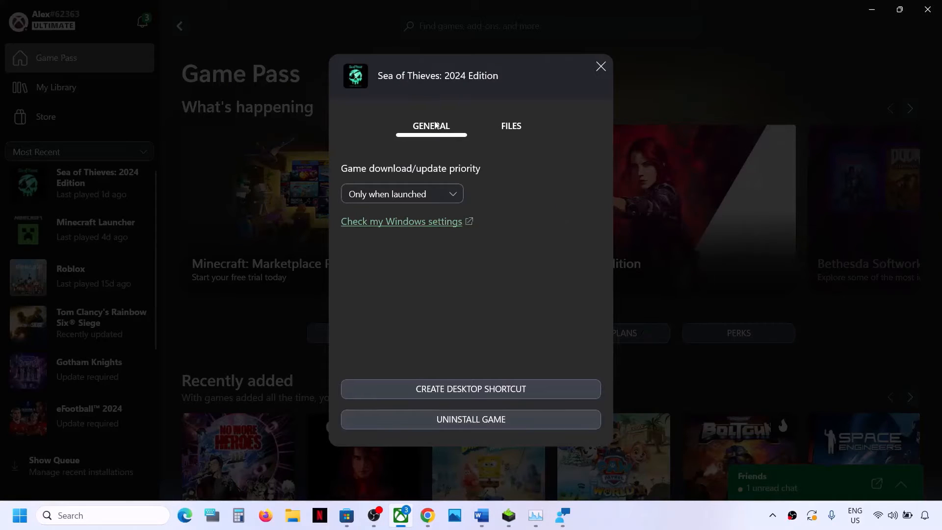
click(491, 389)
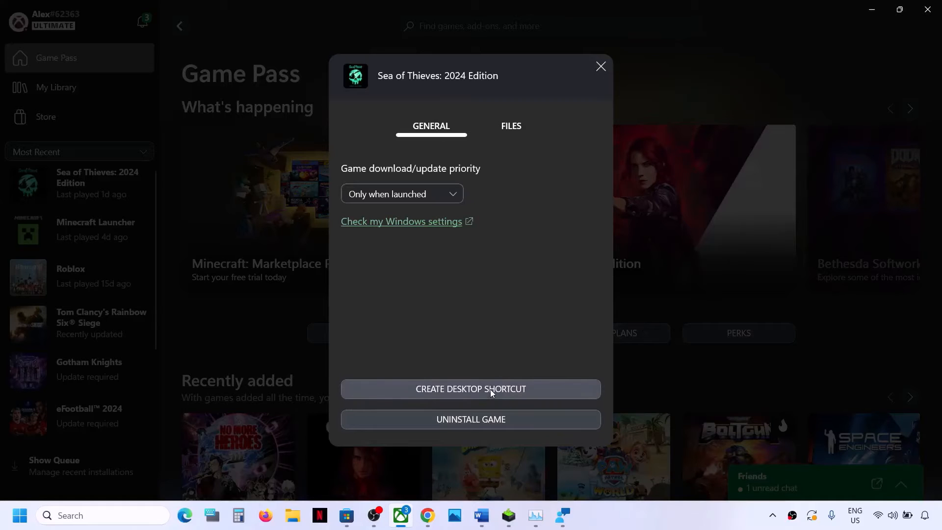
key(super+d)
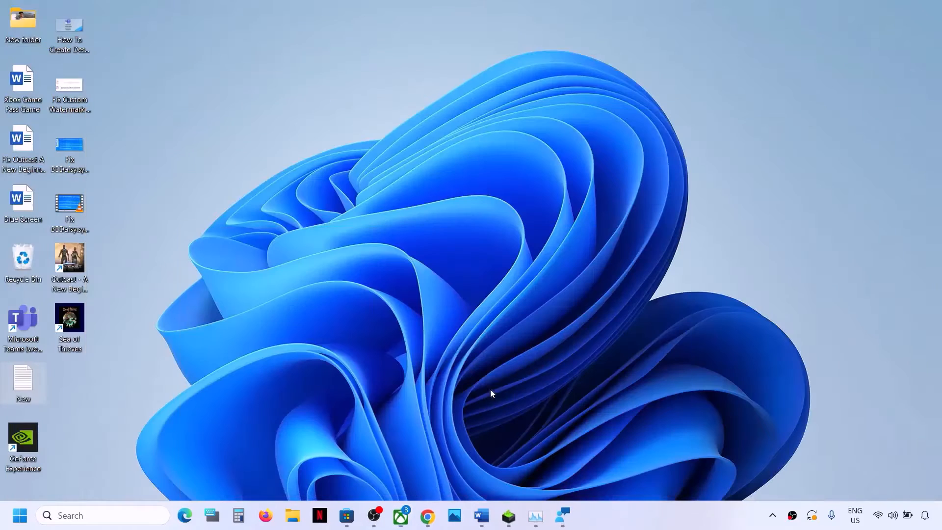
right_click(73, 318)
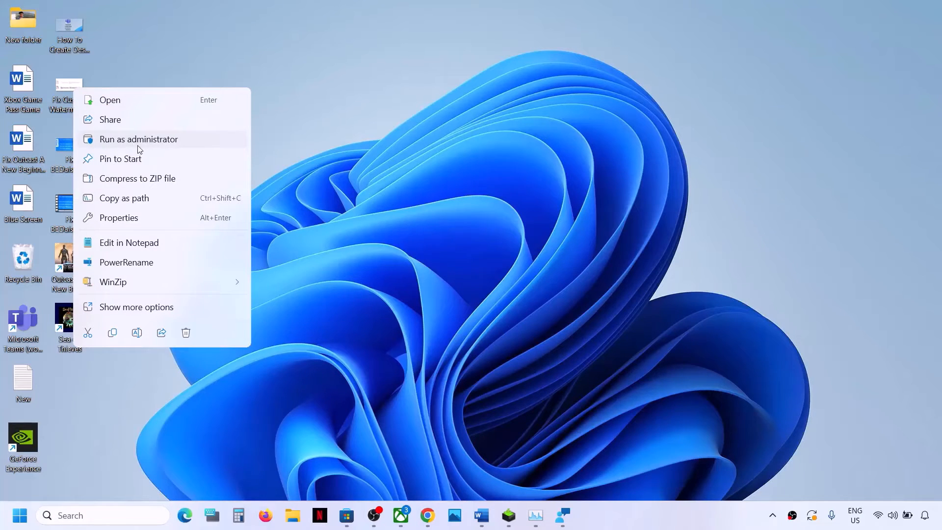
Return to the Word document and highlight the Step 7 heading text "Repair/Reset the game".
click(482, 515)
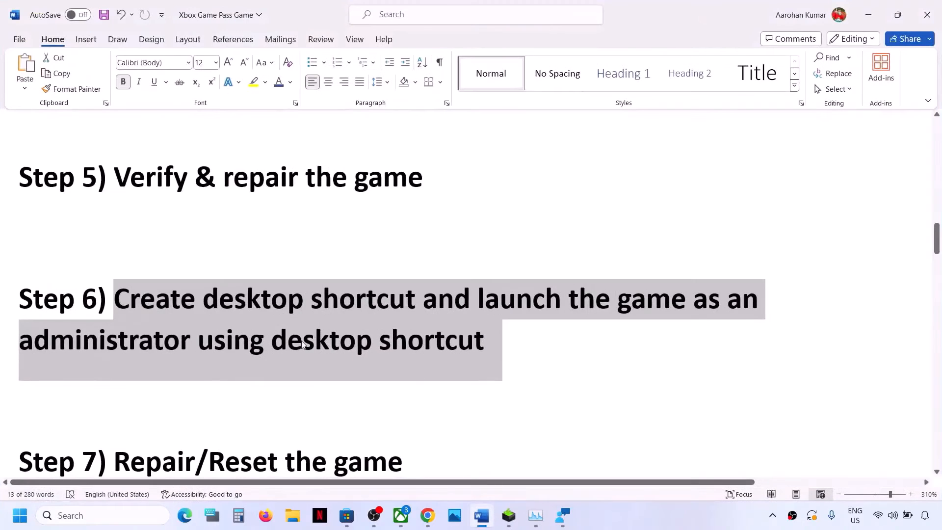
scroll(302, 341, down, 1)
triple_click(454, 327)
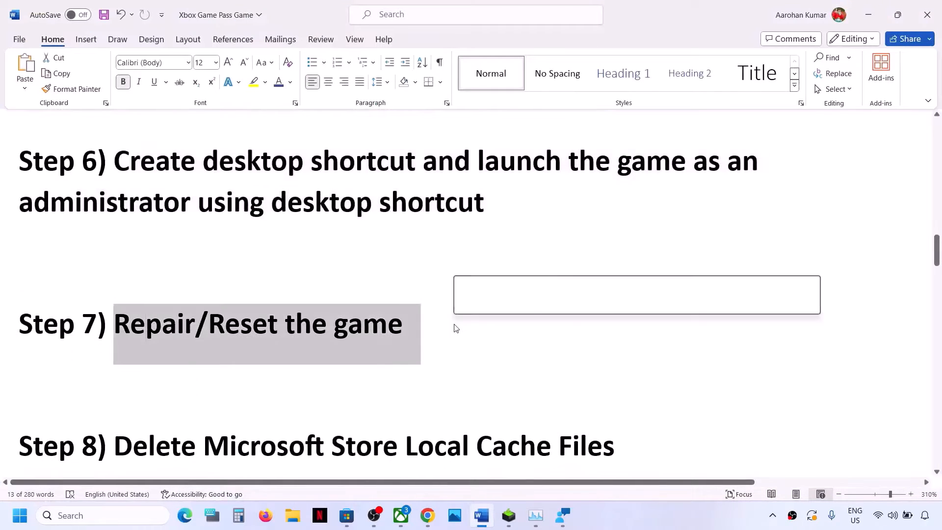
Open Windows Settings and go to the list of installed apps.
click(20, 515)
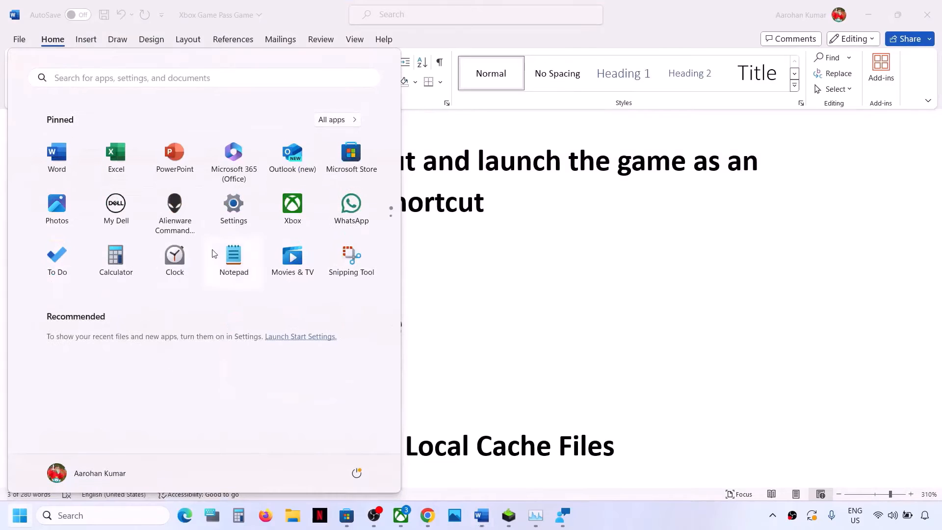
click(246, 220)
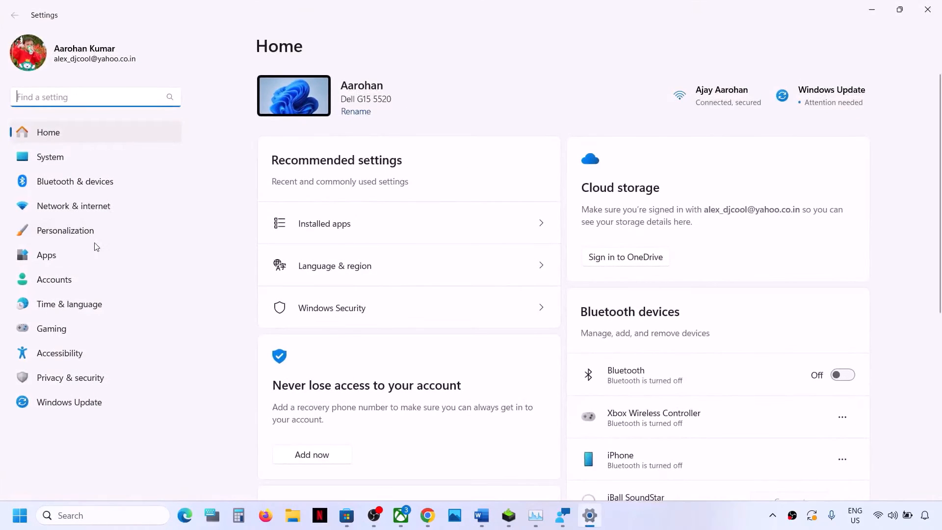
click(76, 255)
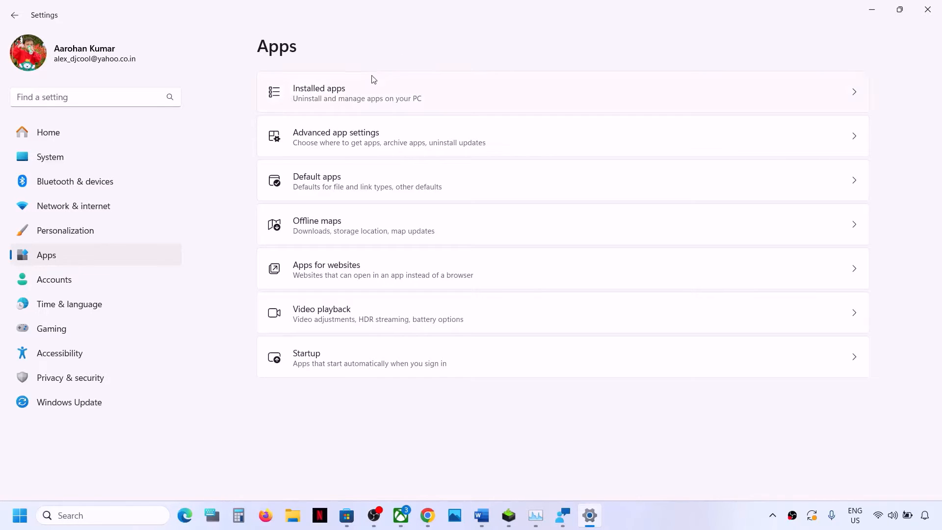
click(342, 99)
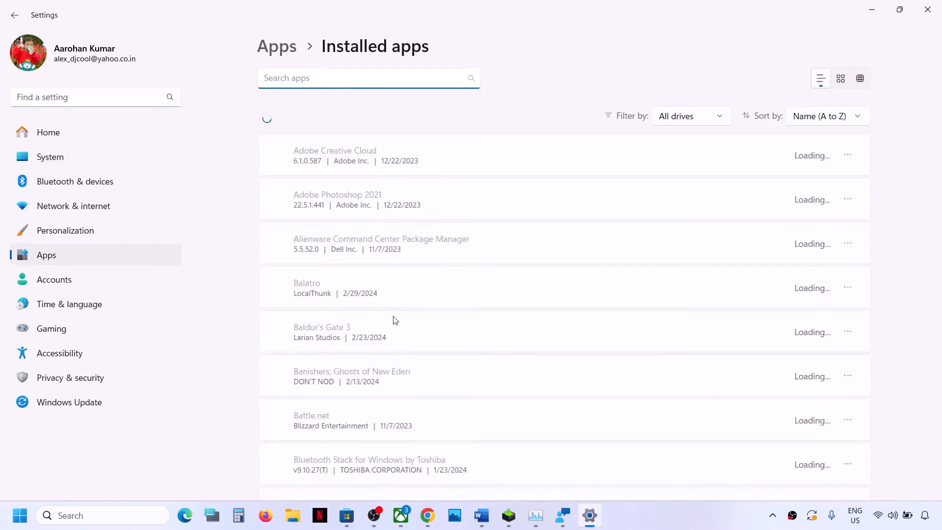
Look through the installed apps and filter the list by searching for "sea of".
scroll(395, 320, down, 20)
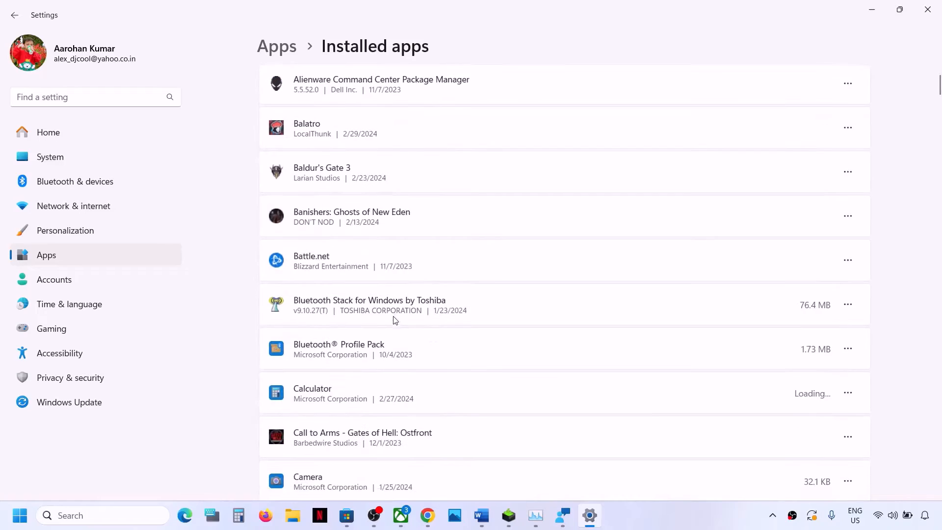
scroll(396, 320, down, 20)
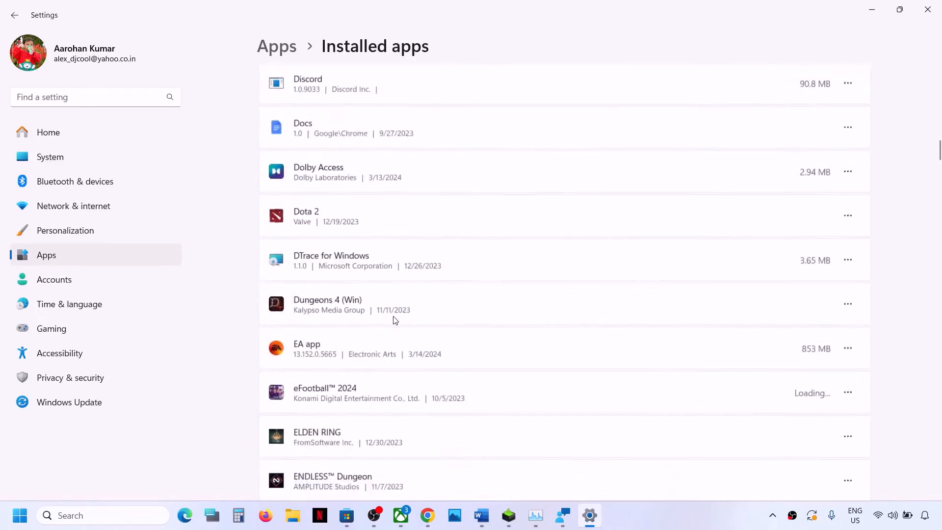
scroll(395, 320, down, 15)
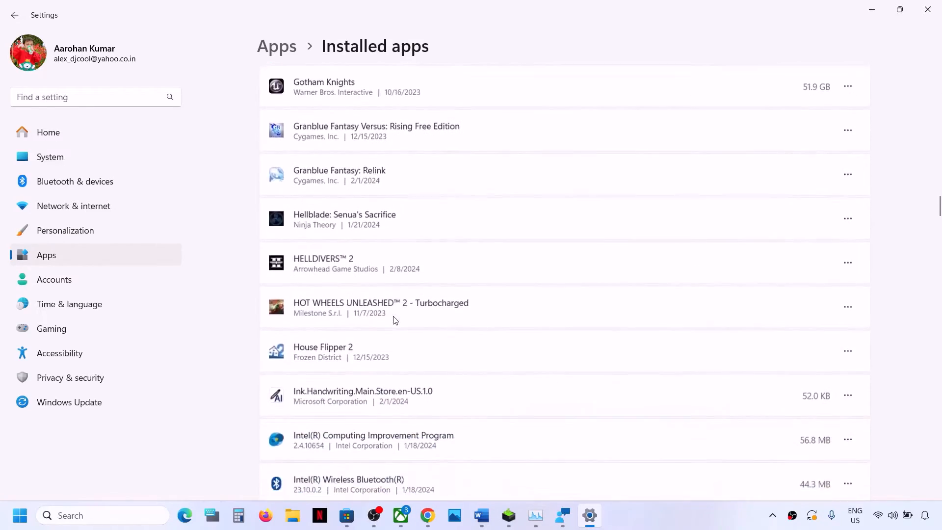
scroll(395, 320, down, 20)
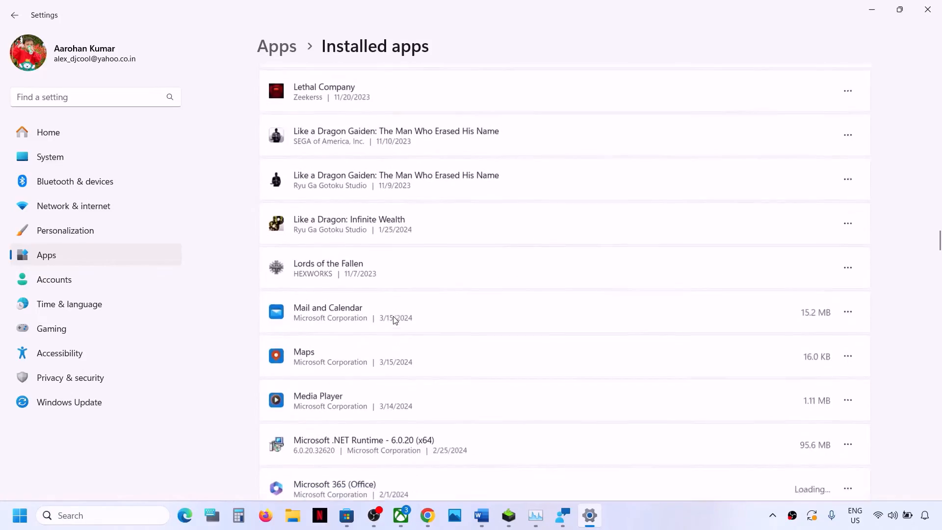
scroll(396, 320, down, 10)
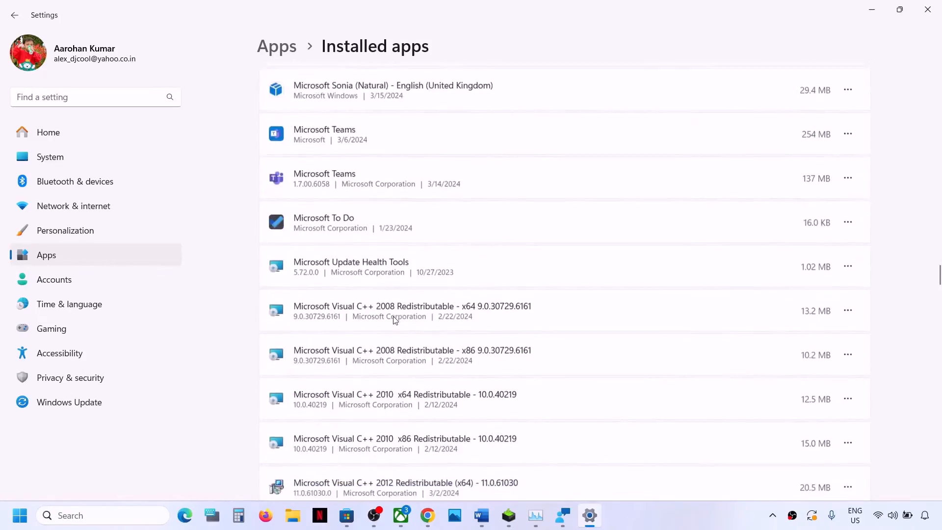
scroll(395, 320, up, 20)
scroll(395, 320, up, 20)
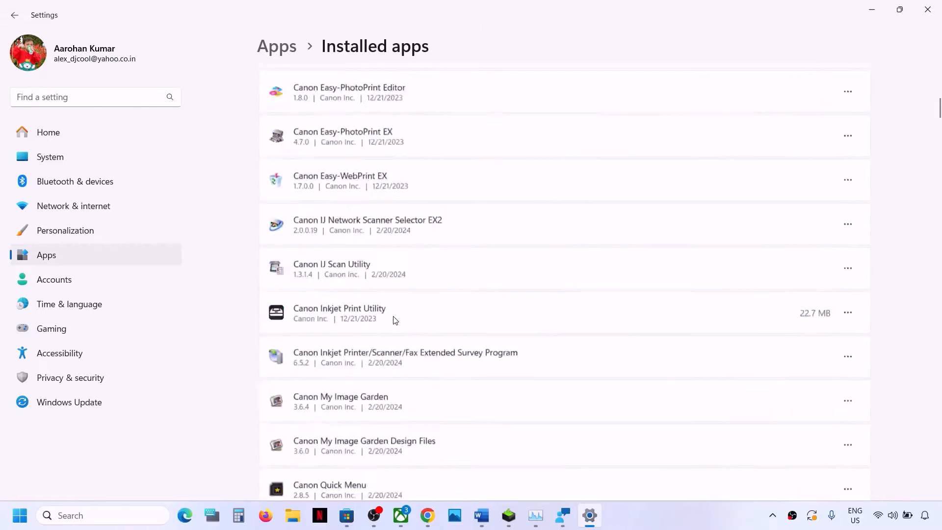
click(283, 78)
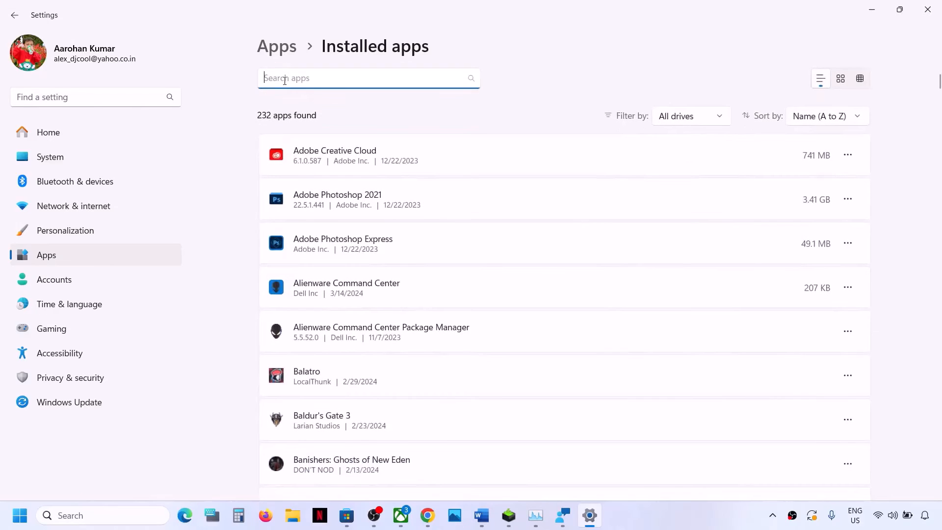
text(sea of)
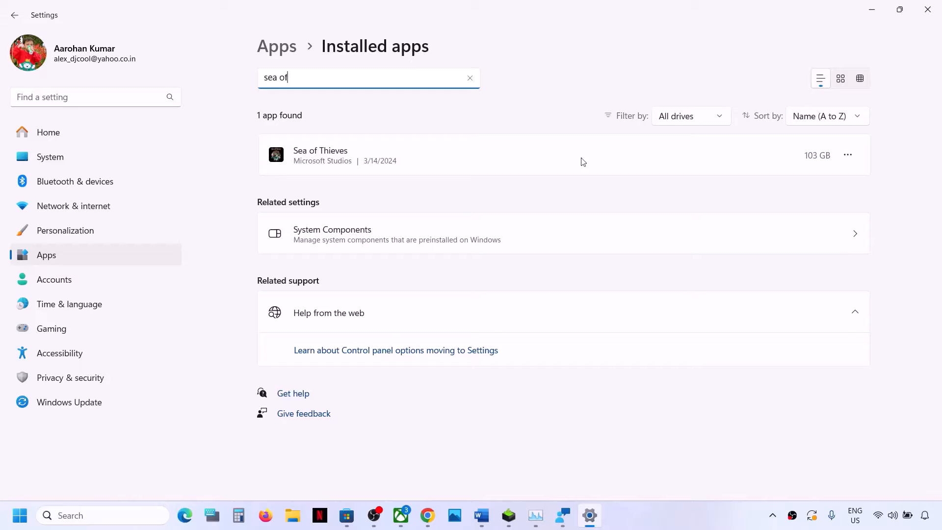
Open the advanced options of Sea of Thieves, repair the app, and reset it with confirmation to delete its data.
click(849, 156)
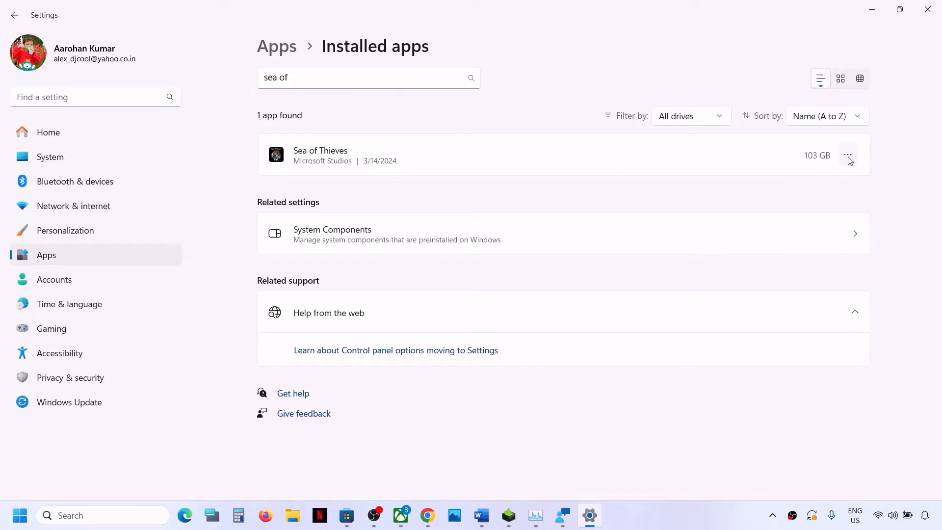
click(763, 191)
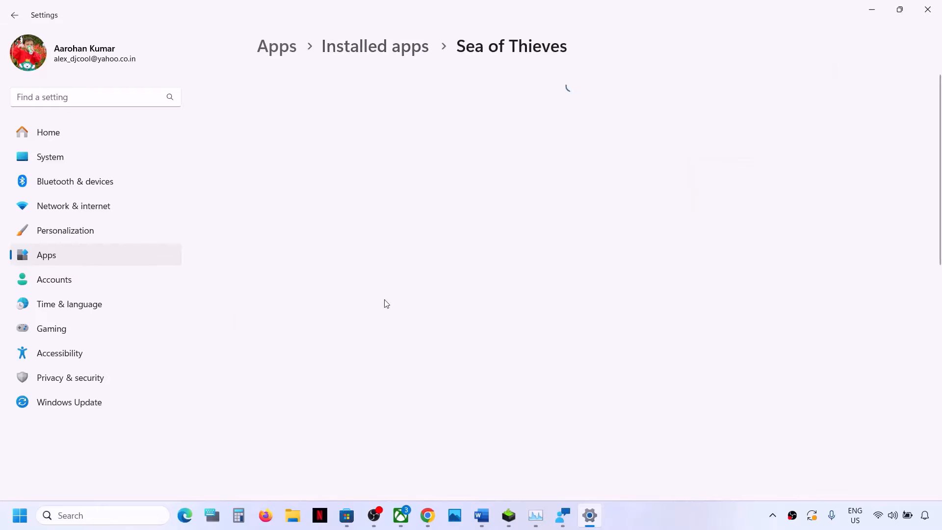
scroll(385, 303, down, 10)
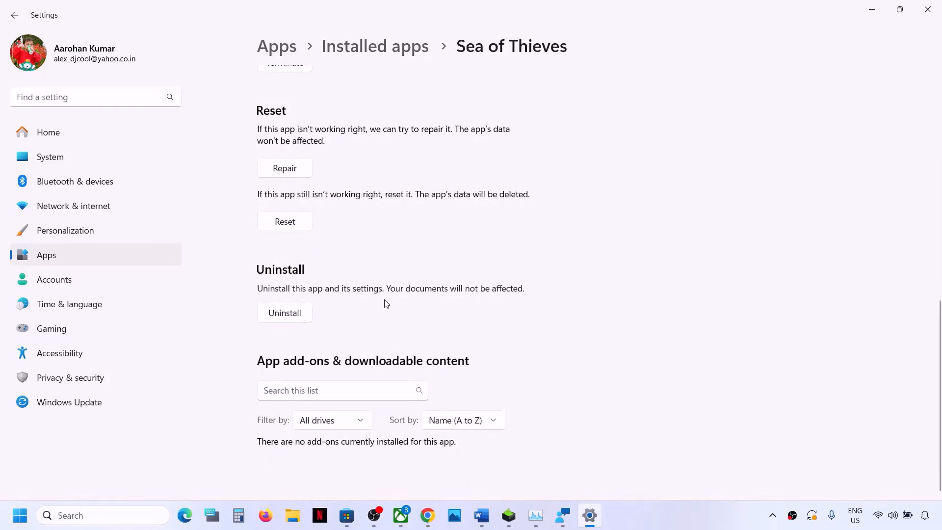
scroll(385, 303, up, 1)
click(278, 220)
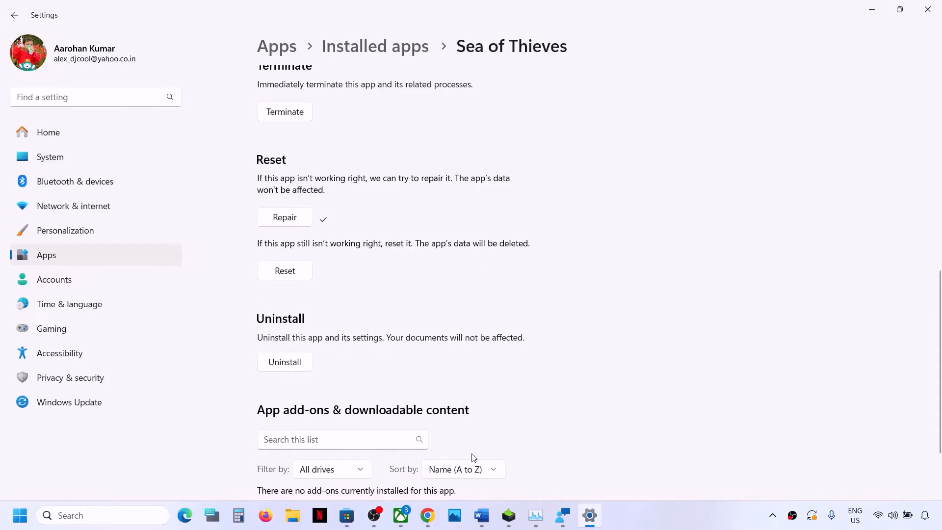
click(289, 275)
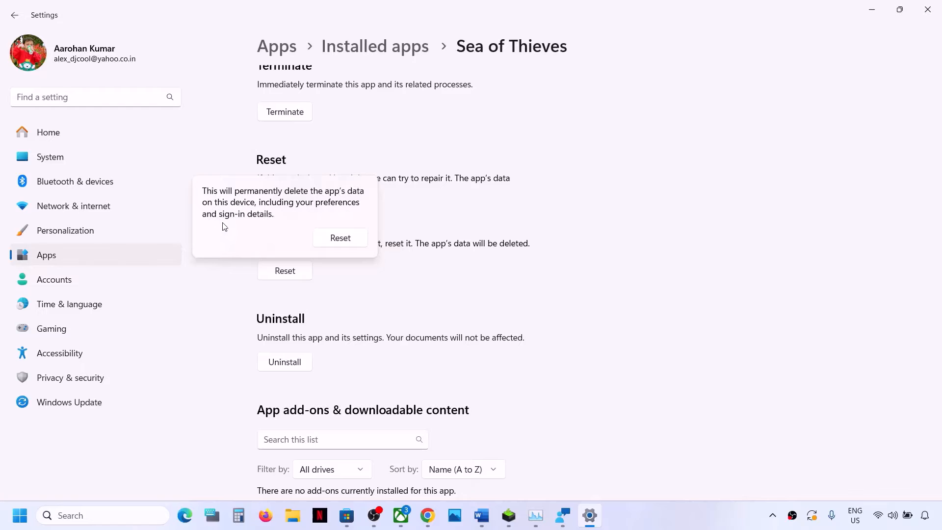
click(339, 239)
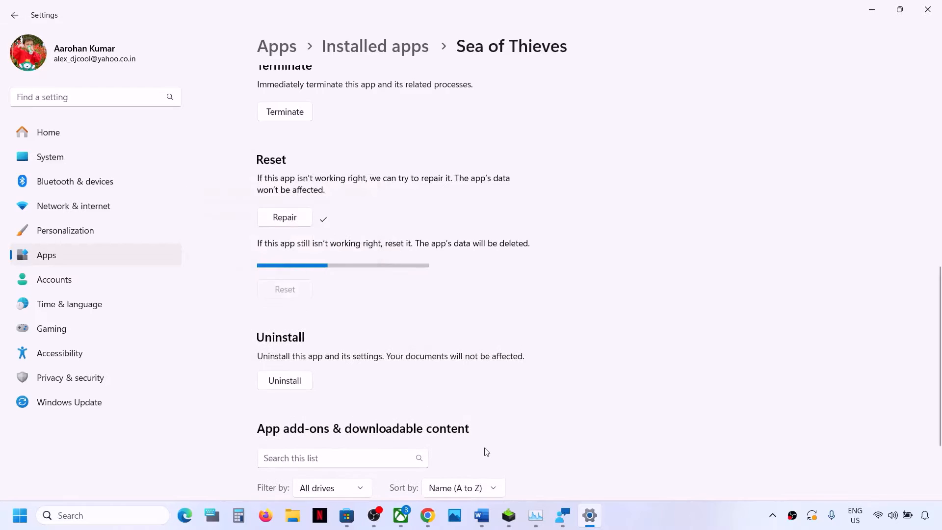
Switch to the Xbox app, dismiss the game's options dialog, and open the Sea of Thieves: 2024 Edition page.
click(401, 515)
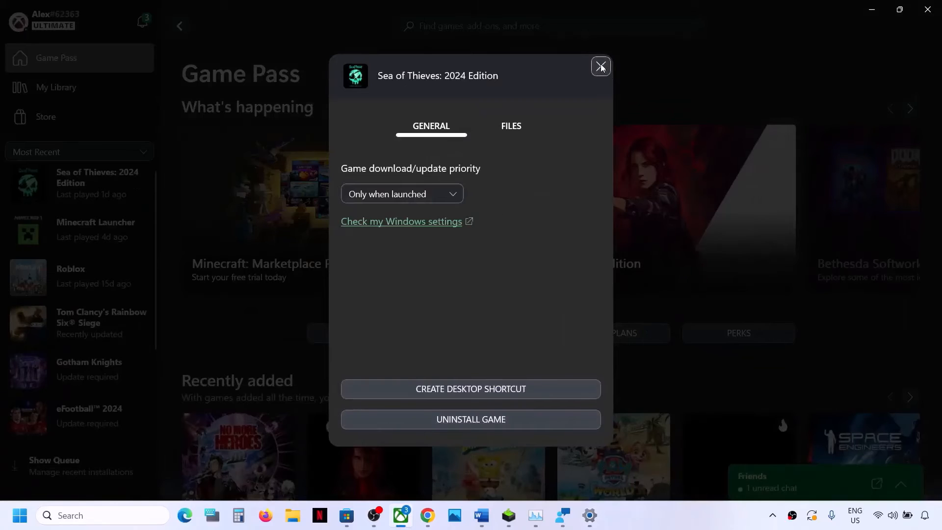
click(600, 67)
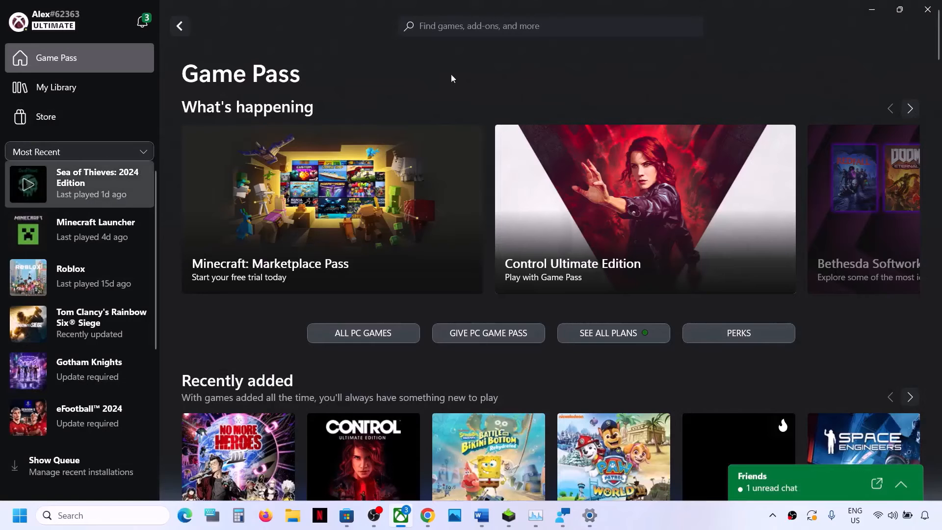
click(104, 178)
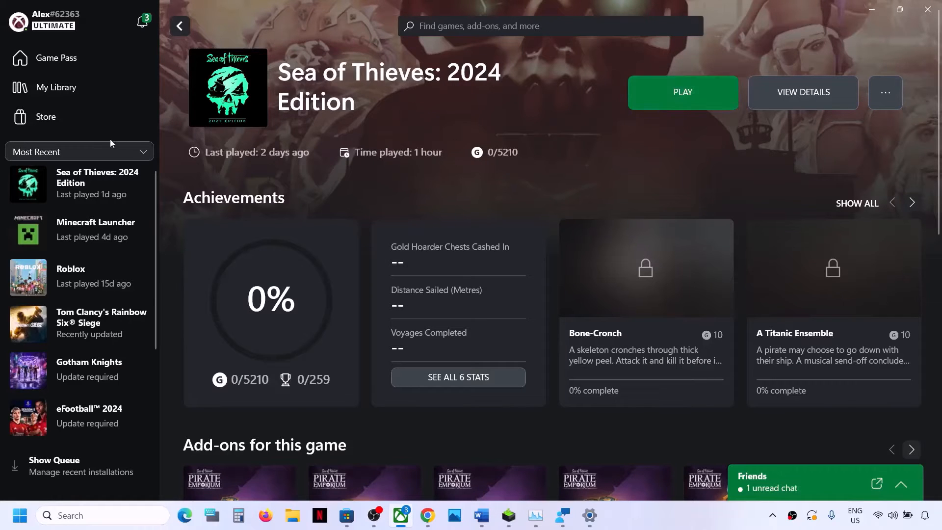
Search the Xbox app for "sea of th" and open the Sea of Thieves: 2024 Edition store page.
click(441, 26)
text(s)
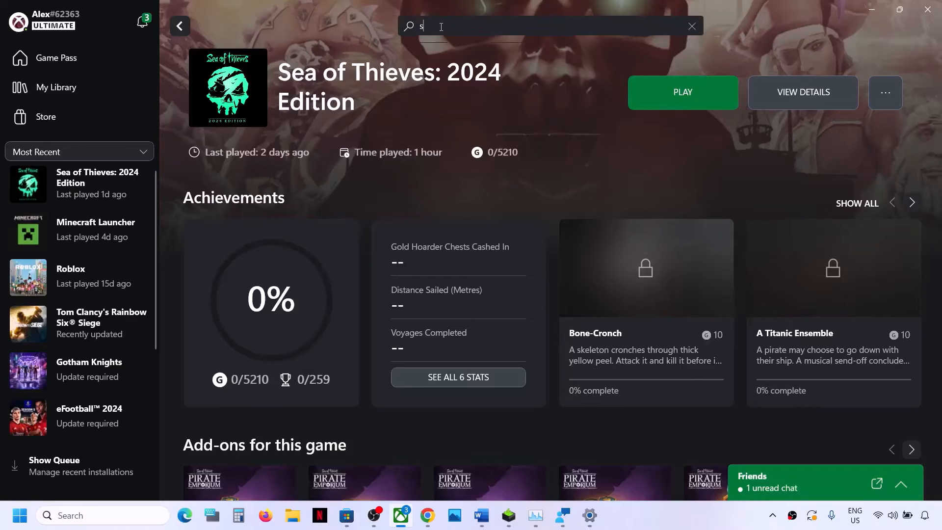
text(ea of t)
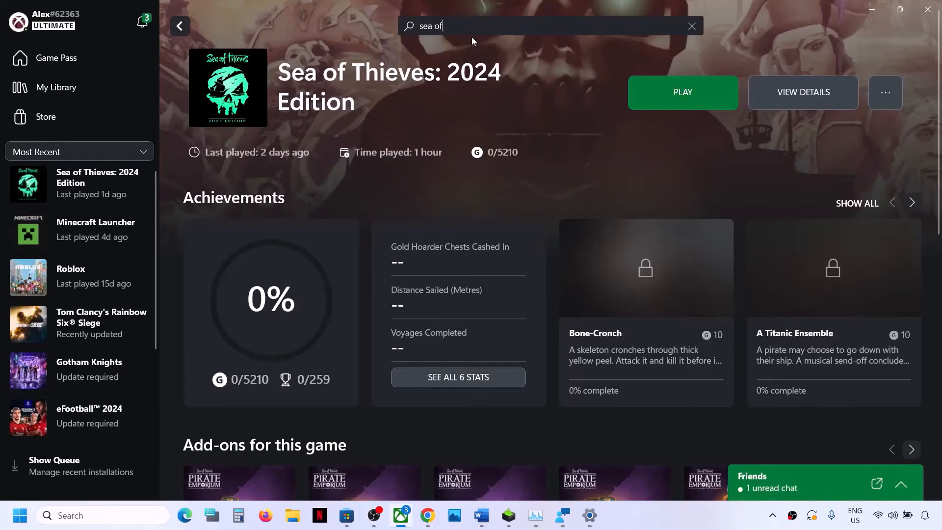
text(hoie)
key(BackSpace)
key(BackSpace)
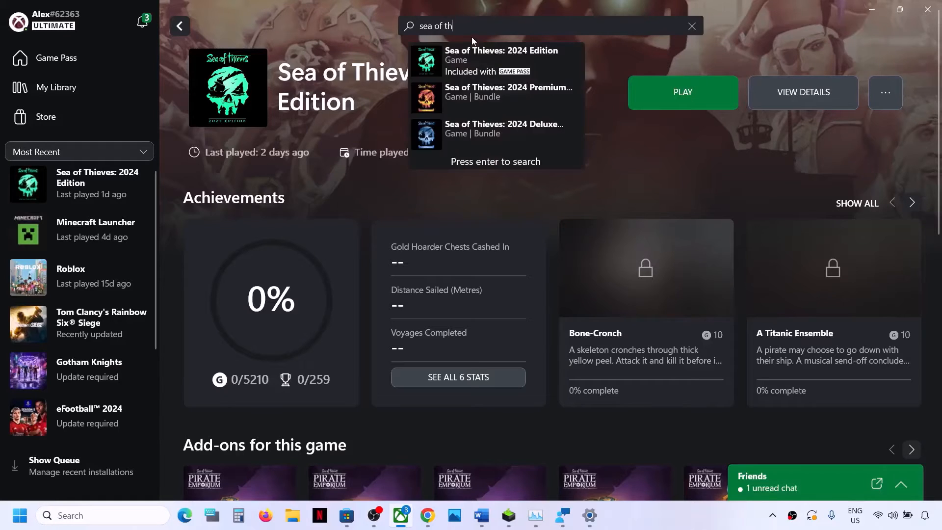
click(499, 70)
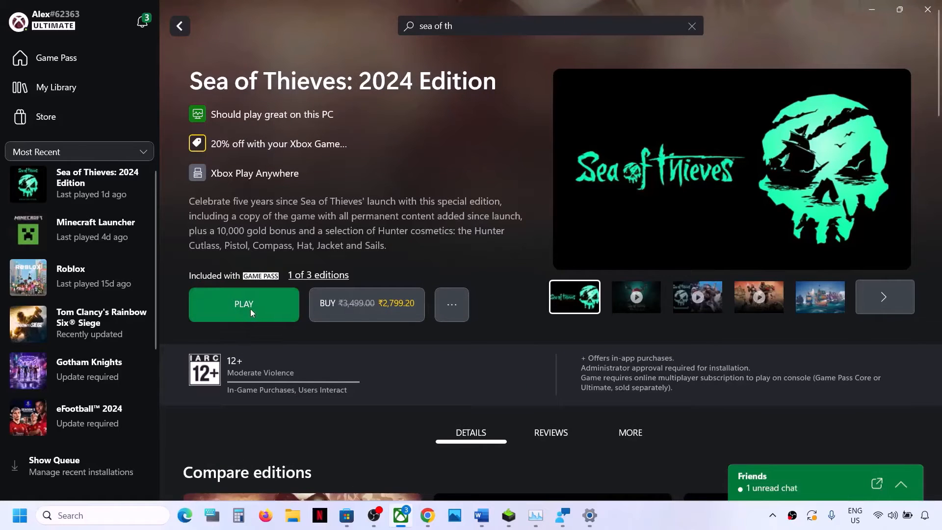
Close the Xbox app window, reopen it from the system tray, and open the Sea of Thieves: 2024 Edition game page.
click(925, 14)
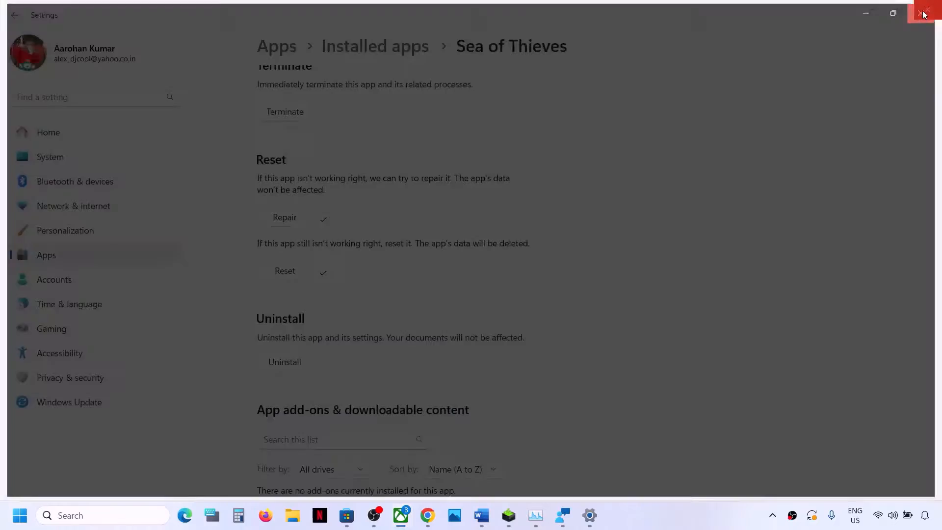
click(774, 516)
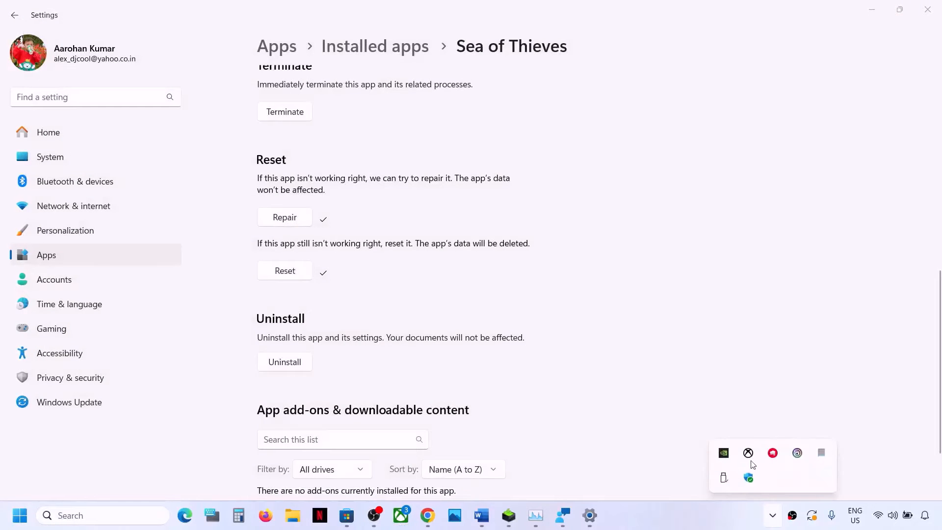
click(749, 459)
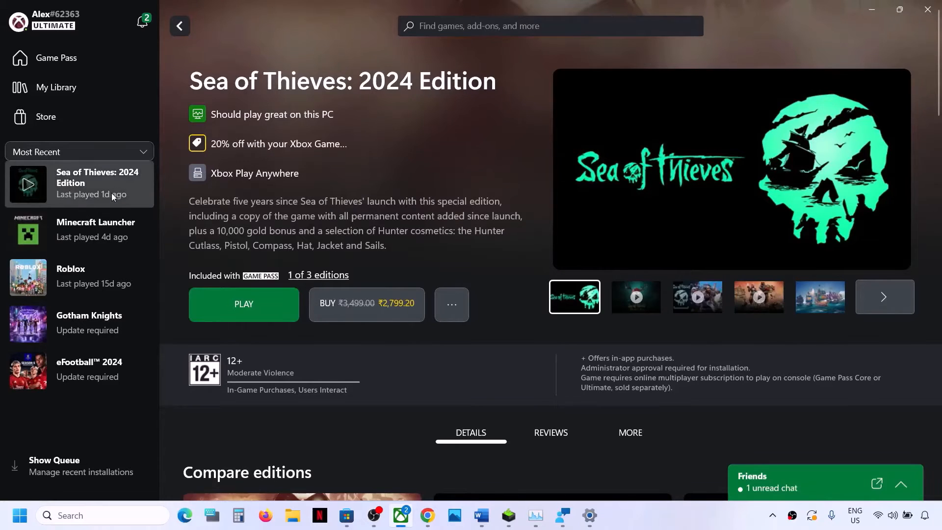
click(111, 193)
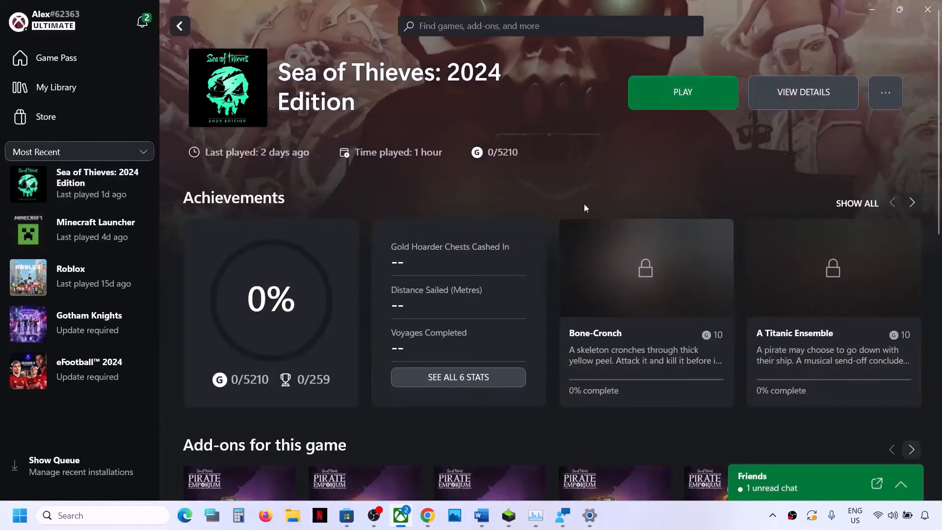
Return to the Word document and highlight the Step 8 heading text "Delete Microsoft Store Local Cache Files".
click(482, 515)
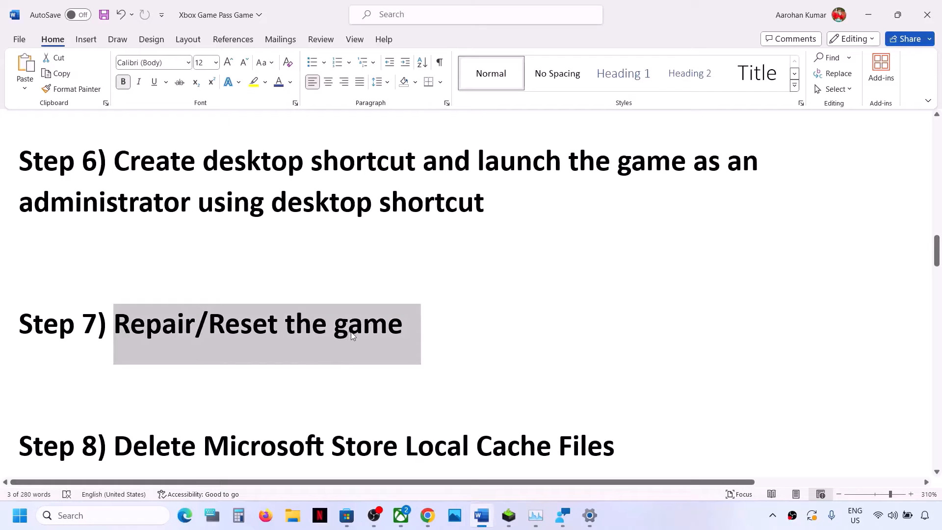
scroll(241, 371, down, 3)
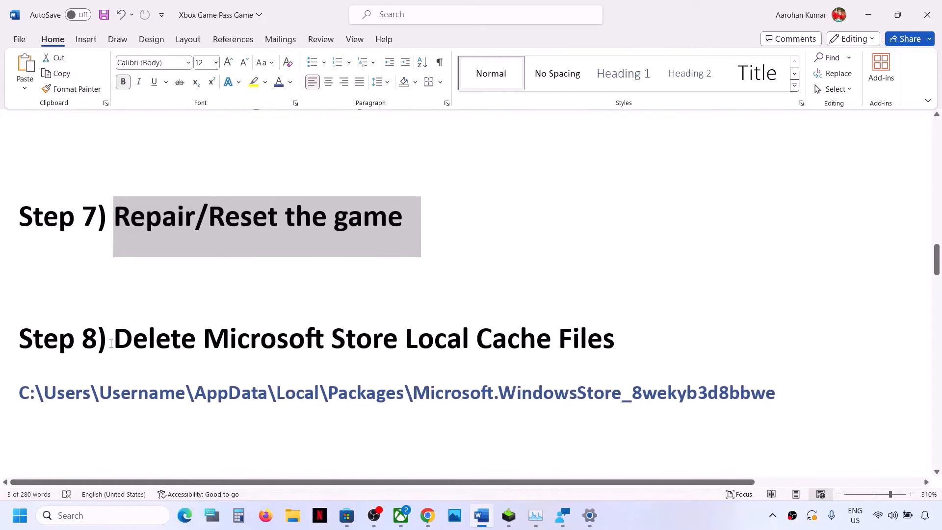
drag(442, 346, 618, 337)
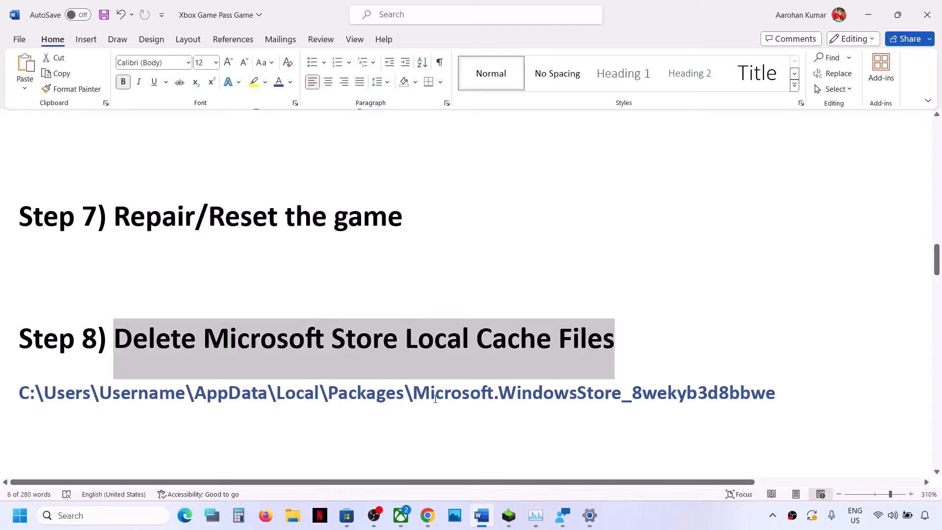
Open the OS (C:) drive in File Explorer and highlight the Step 8 heading text again in the Word document.
click(293, 515)
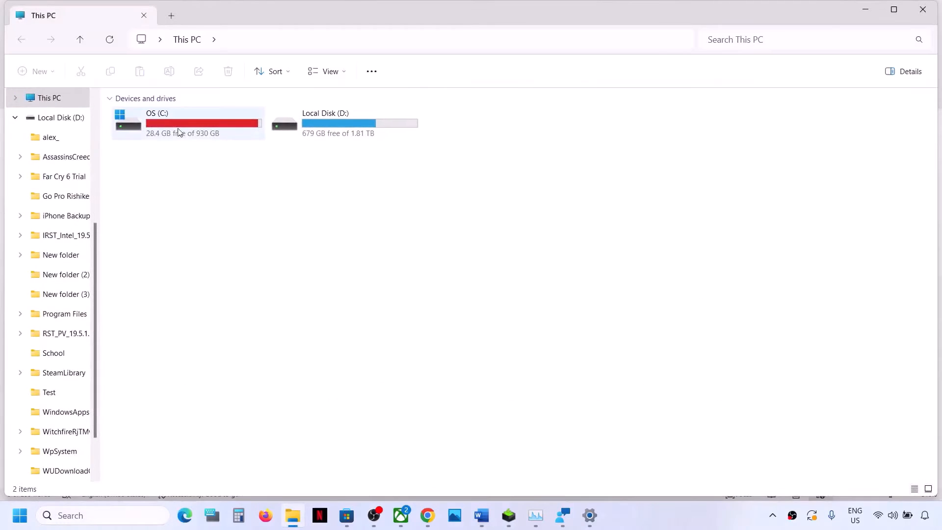
double_click(178, 131)
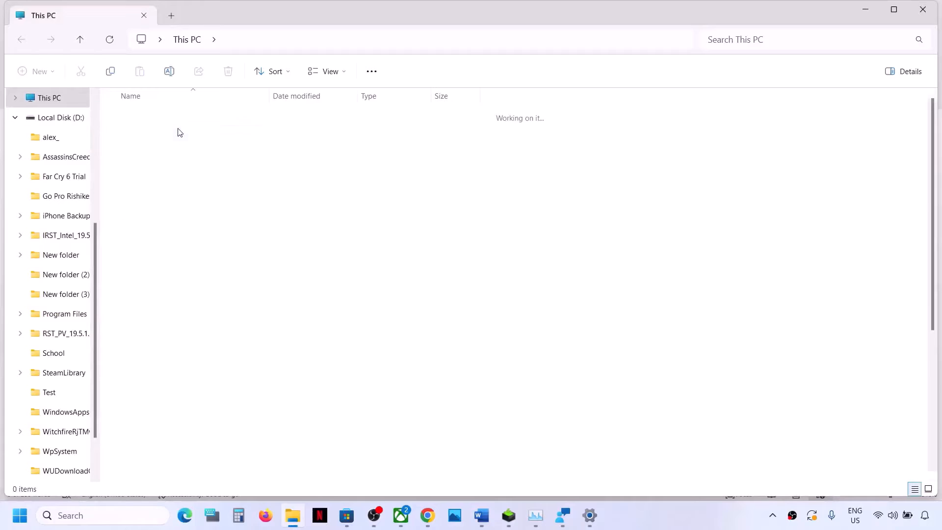
click(51, 99)
click(15, 118)
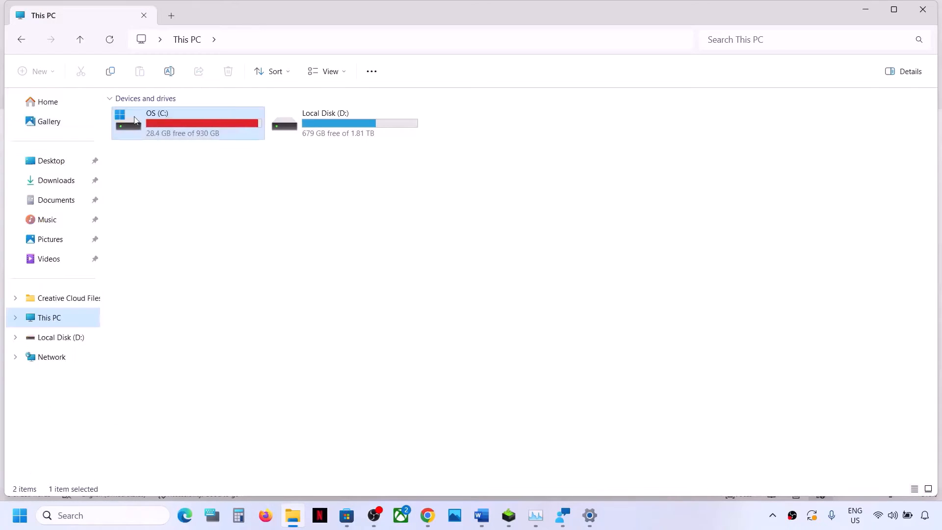
double_click(210, 123)
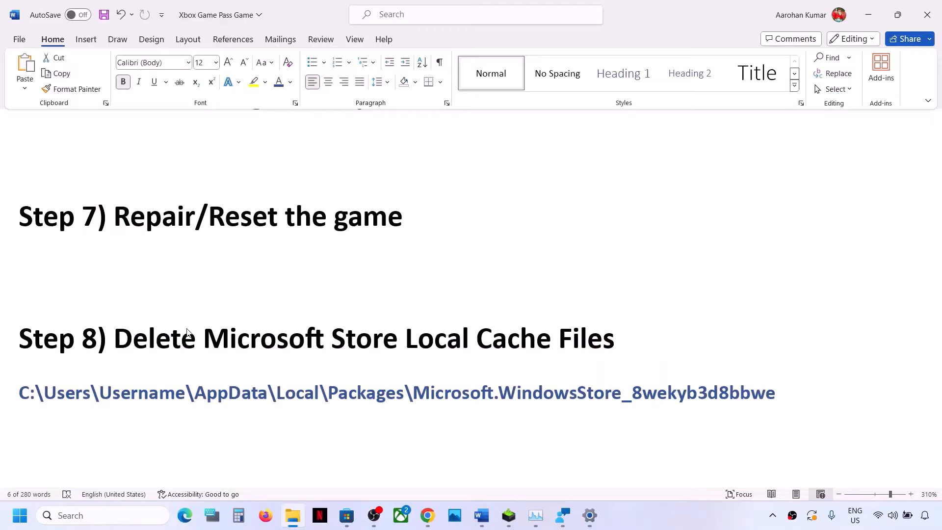
drag(615, 338, 114, 339)
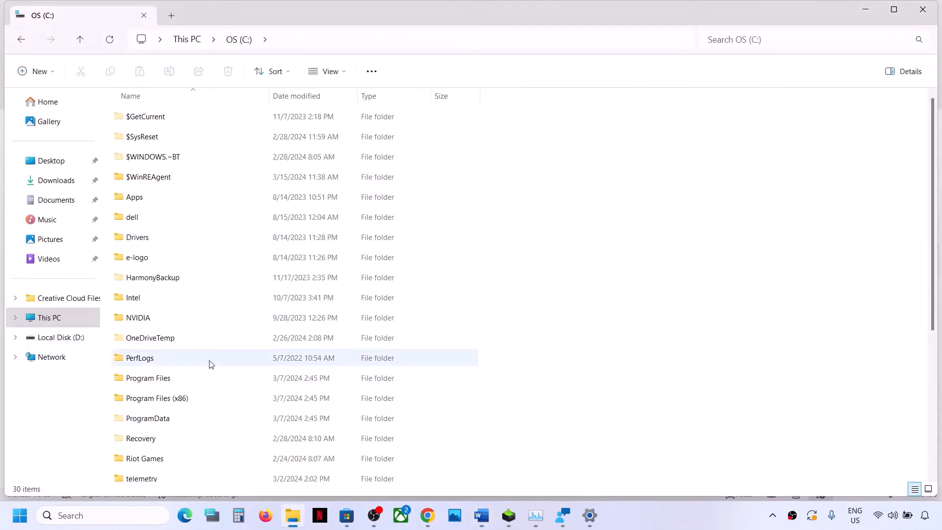
In File Explorer, open the Users folder on the C: drive and go into the personal user profile folder.
scroll(208, 364, down, 3)
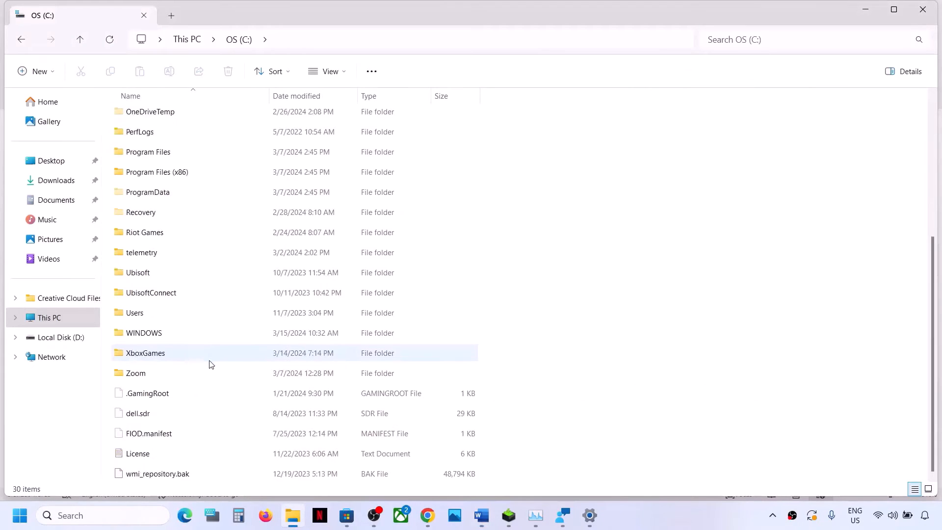
double_click(137, 312)
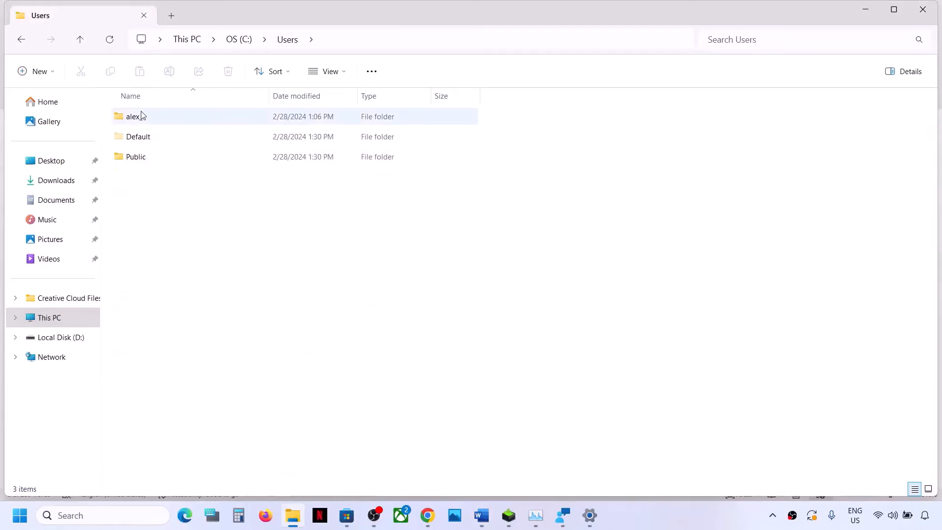
double_click(184, 116)
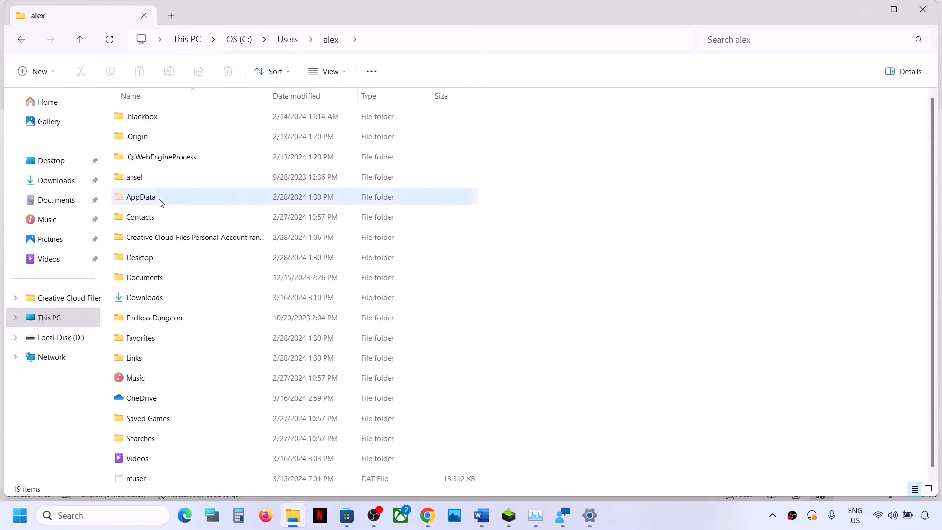
Select the AppData folder and check that the Hidden items display option is enabled.
click(162, 198)
click(345, 74)
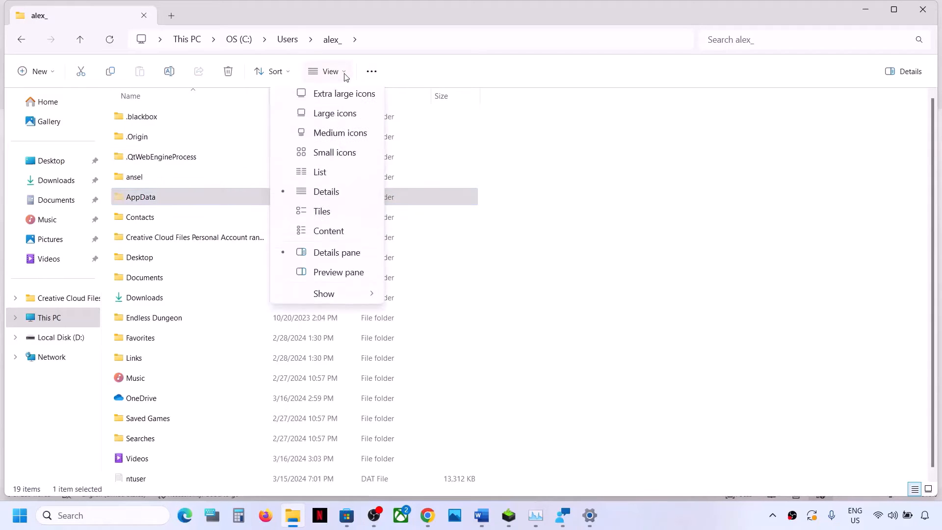
mouse_move(333, 307)
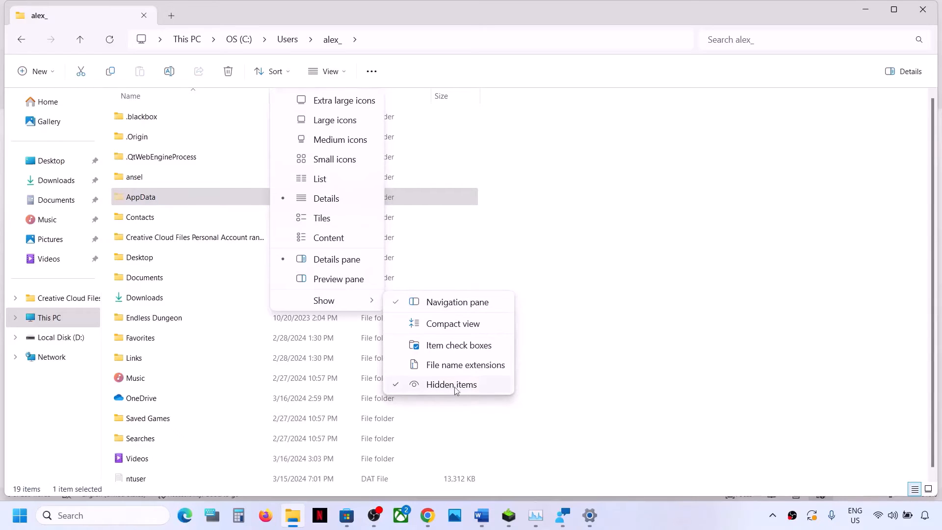
click(171, 198)
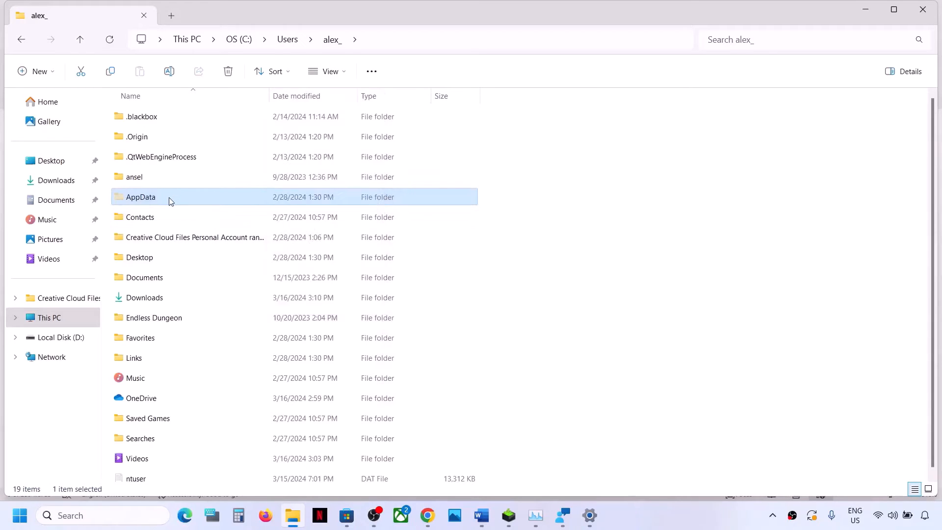
Open the Packages folder inside AppData\Local.
double_click(169, 198)
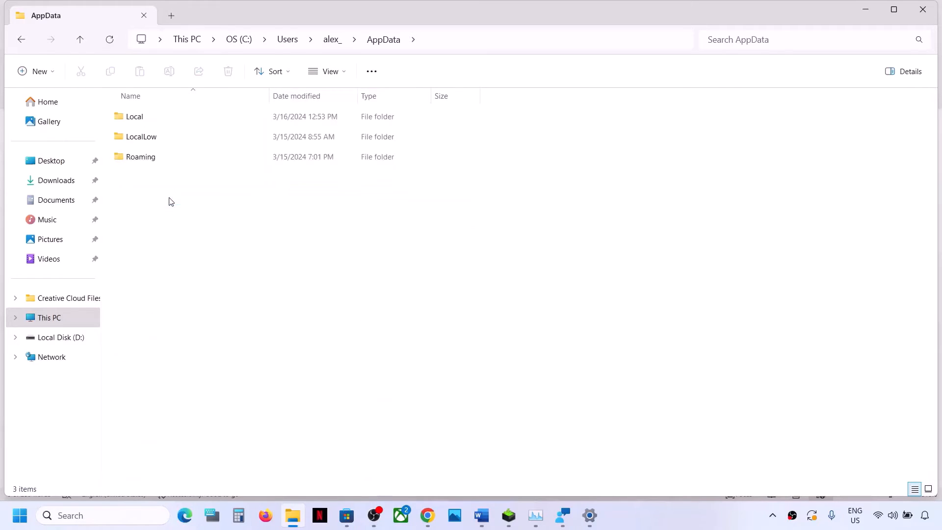
double_click(149, 121)
click(152, 238)
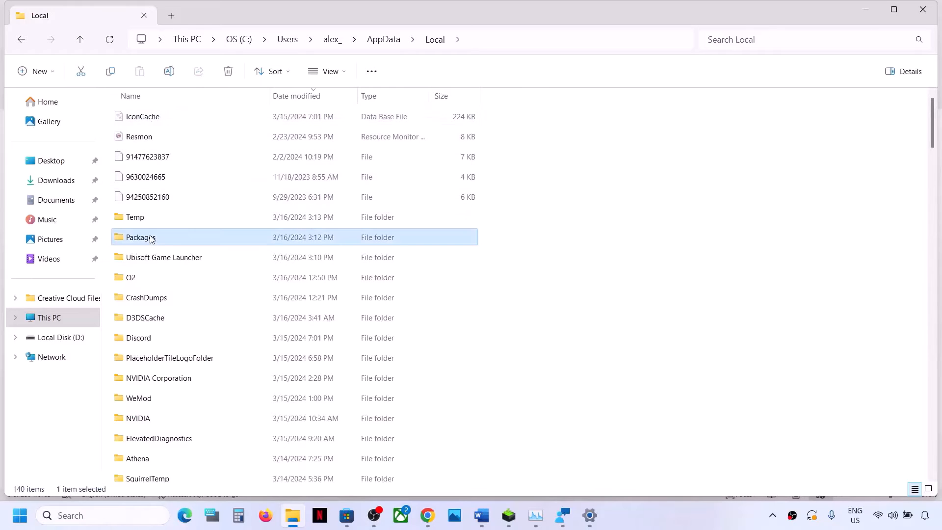
double_click(172, 238)
Highlight the folder name Microsoft.WindowsStore_8wekyb3d8bbwe in the Word document's Step 8 path and return to File Explorer.
key(alt+Tab)
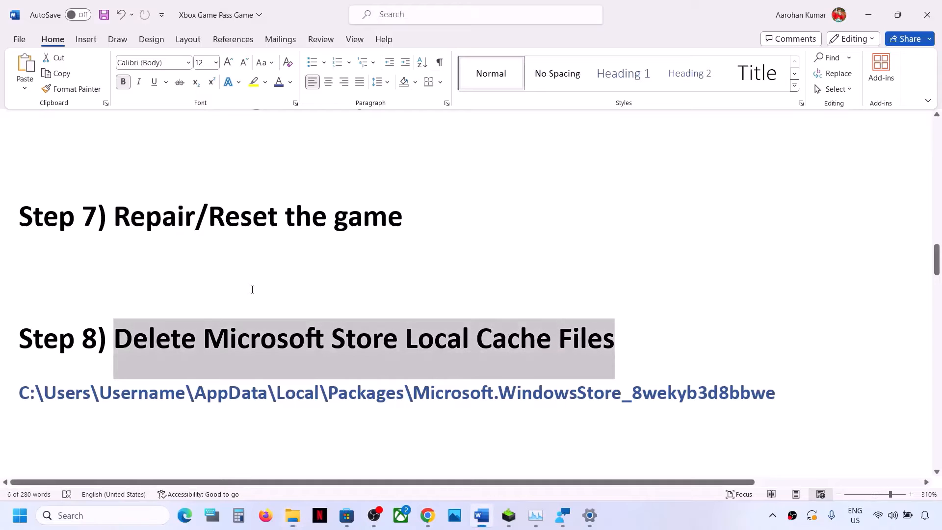
drag(414, 396, 776, 396)
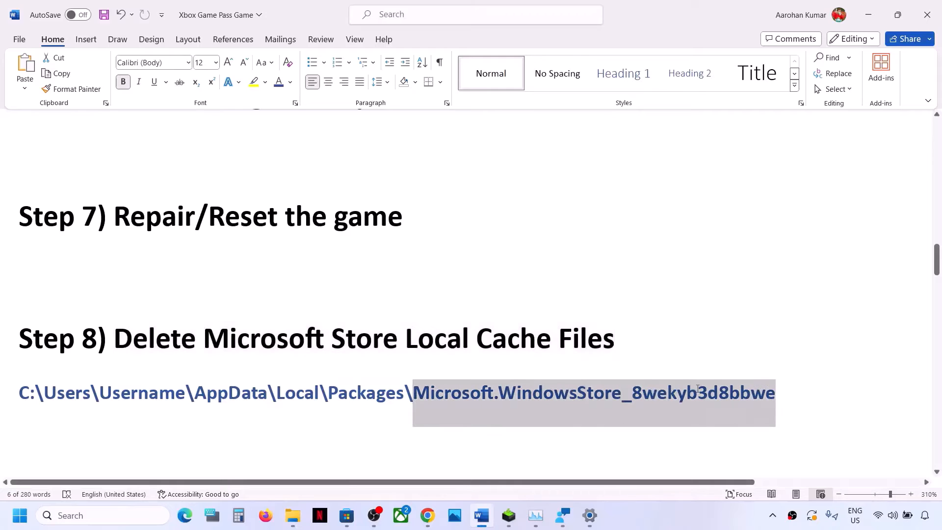
key(alt+Tab)
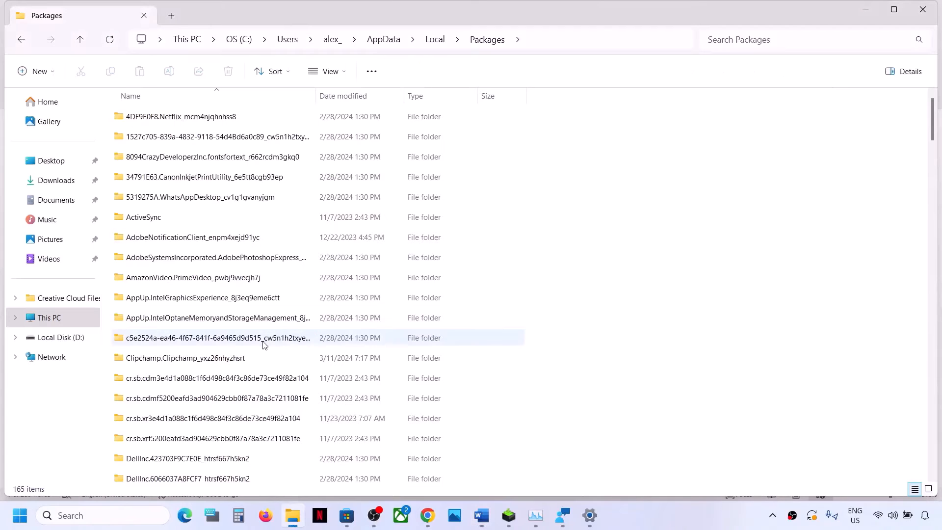
Find and select the Microsoft.WindowsStore_8wekyb3d8bbwe folder in Packages, and compare its name with the path in the Word document.
click(221, 93)
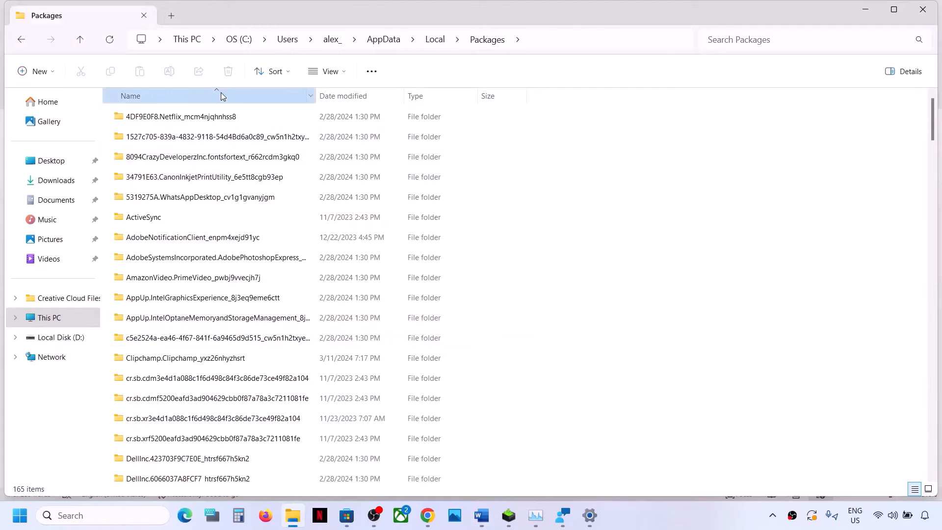
scroll(204, 377, down, 3)
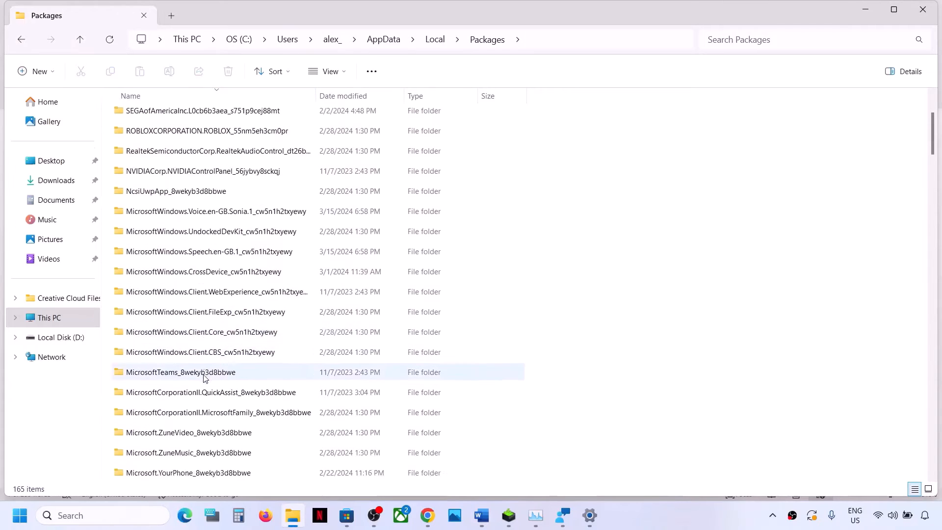
scroll(204, 378, down, 4)
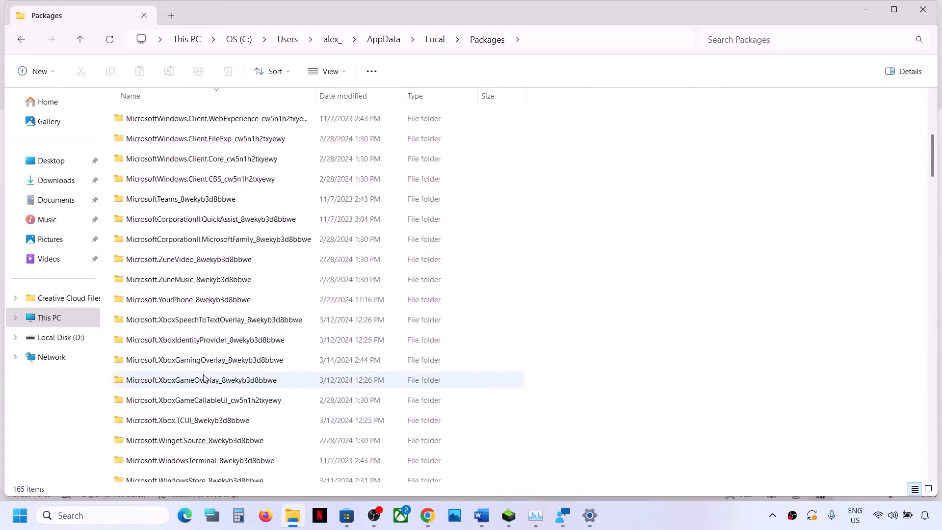
scroll(222, 418, down, 2)
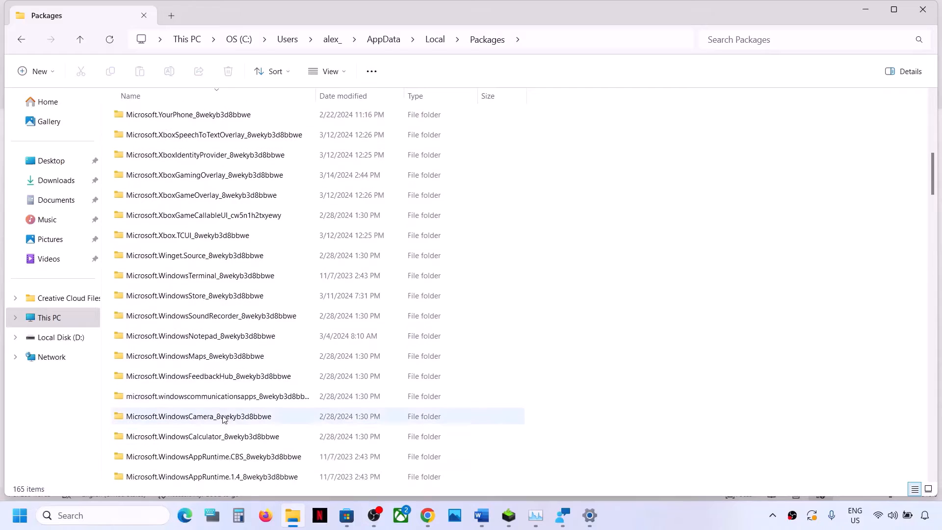
scroll(223, 420, down, 2)
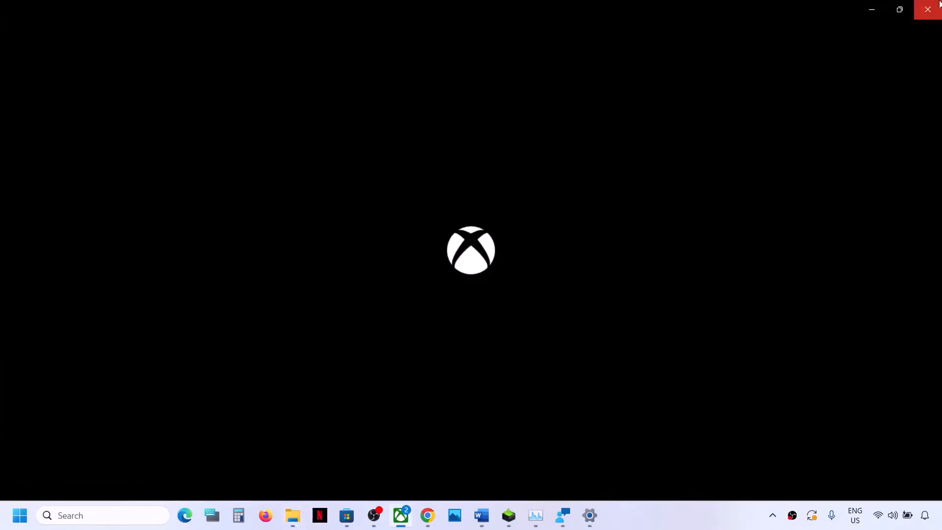
click(874, 12)
scroll(167, 383, down, 2)
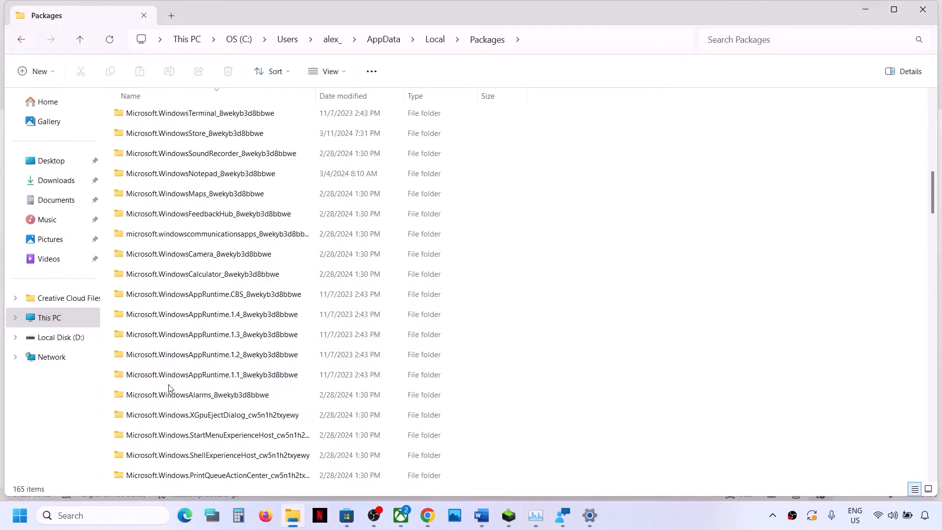
scroll(168, 388, down, 12)
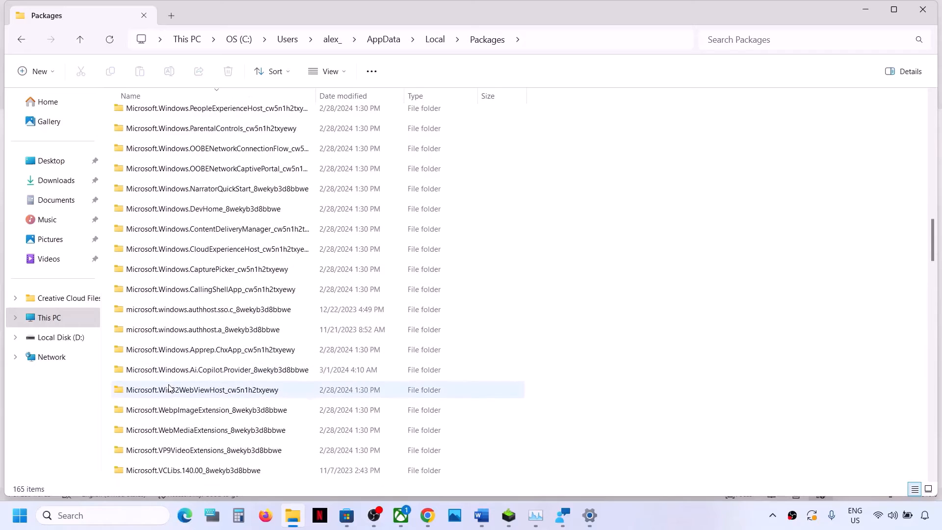
scroll(168, 388, down, 1)
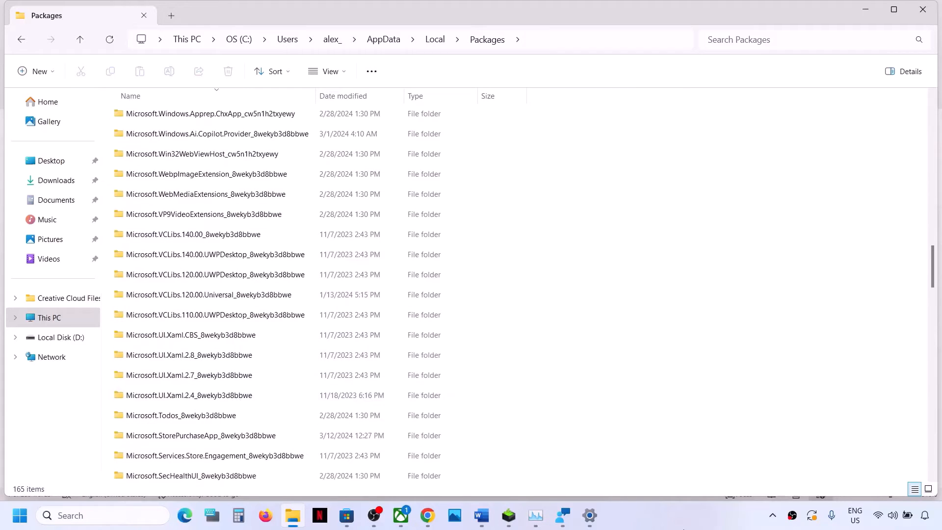
click(688, 516)
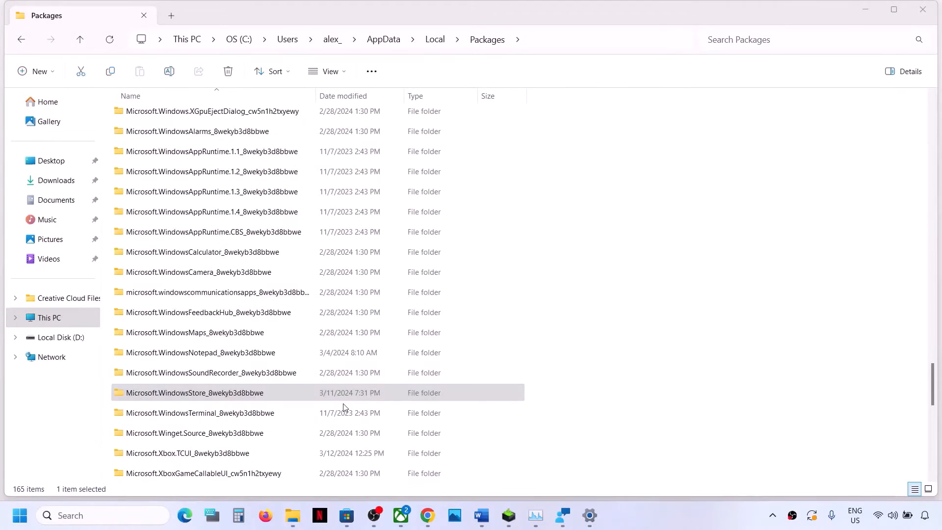
click(222, 393)
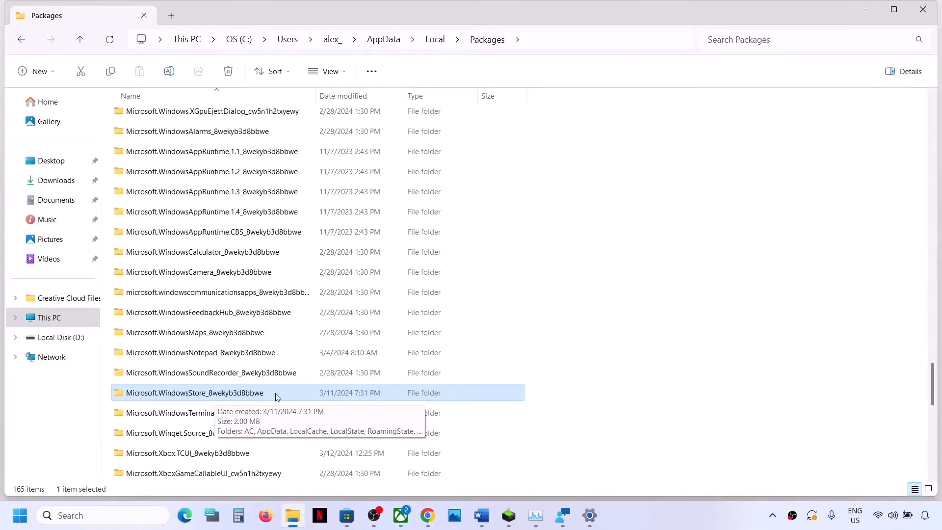
key(alt+Tab)
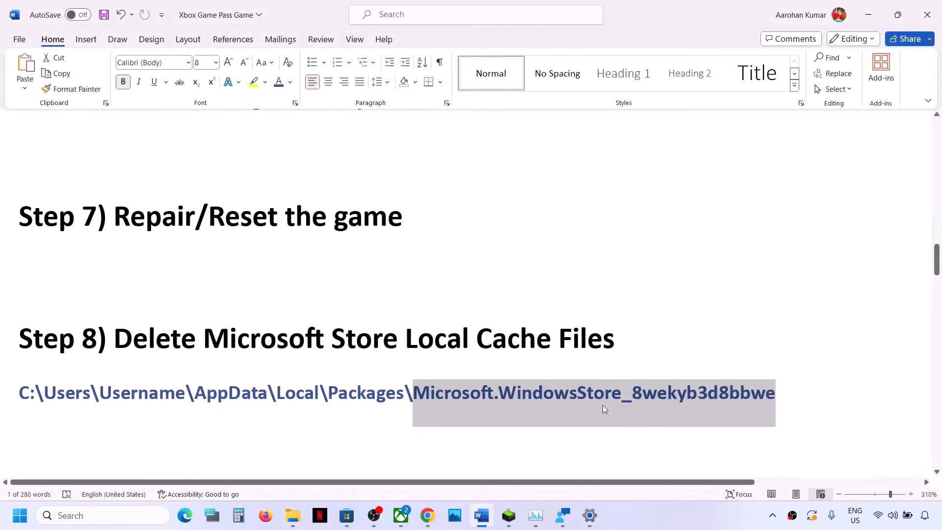
key(alt+Tab)
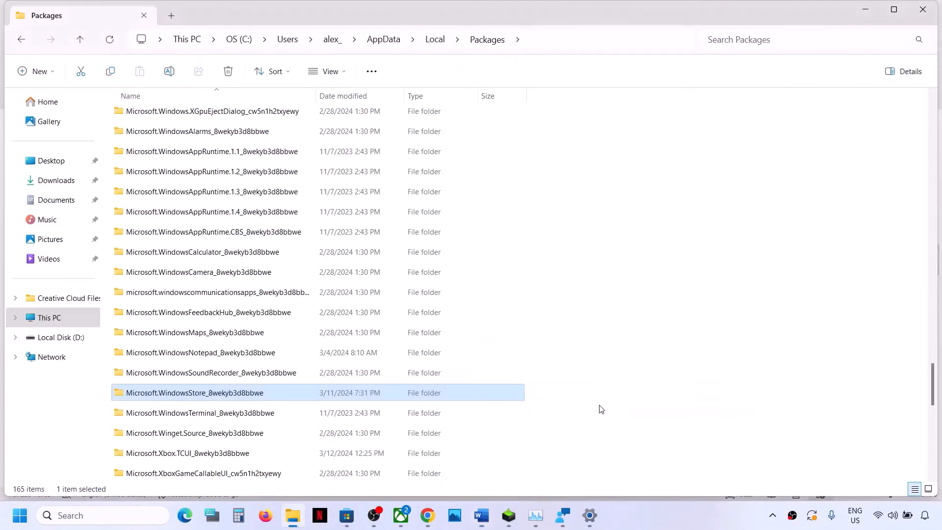
Delete the LocalCache folder inside Microsoft.WindowsStore_8wekyb3d8bbwe and return to the Word document.
double_click(227, 398)
click(147, 161)
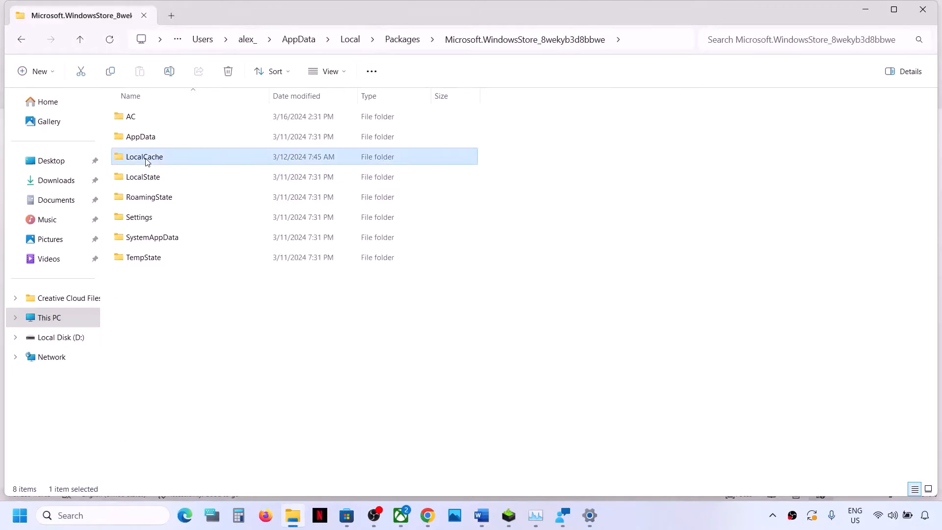
right_click(164, 158)
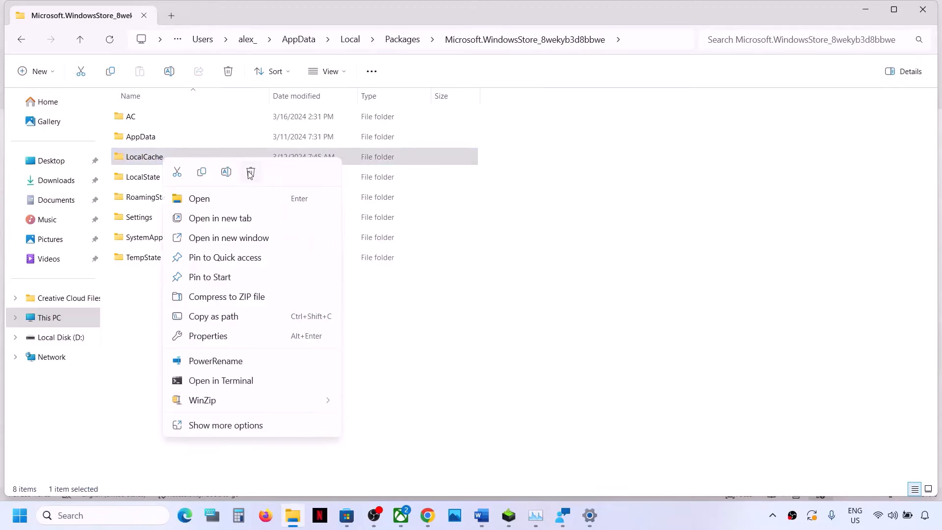
click(248, 171)
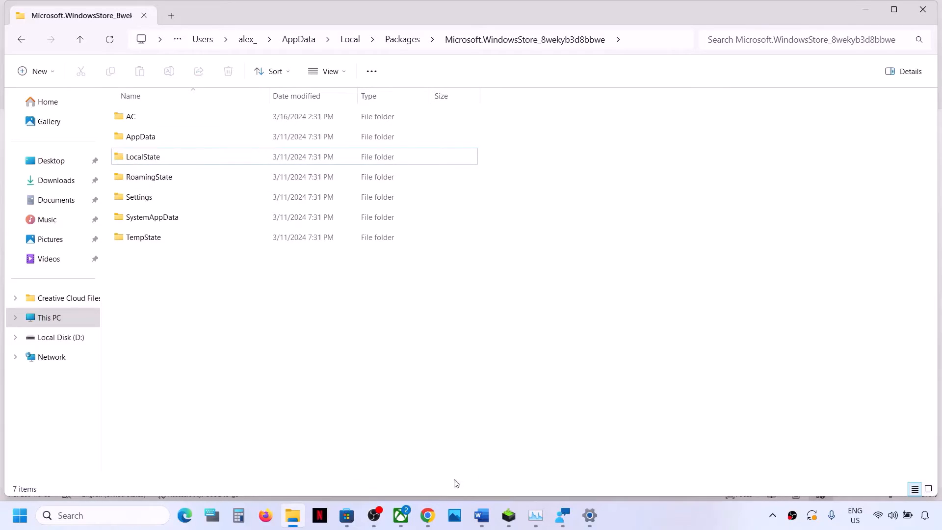
click(481, 520)
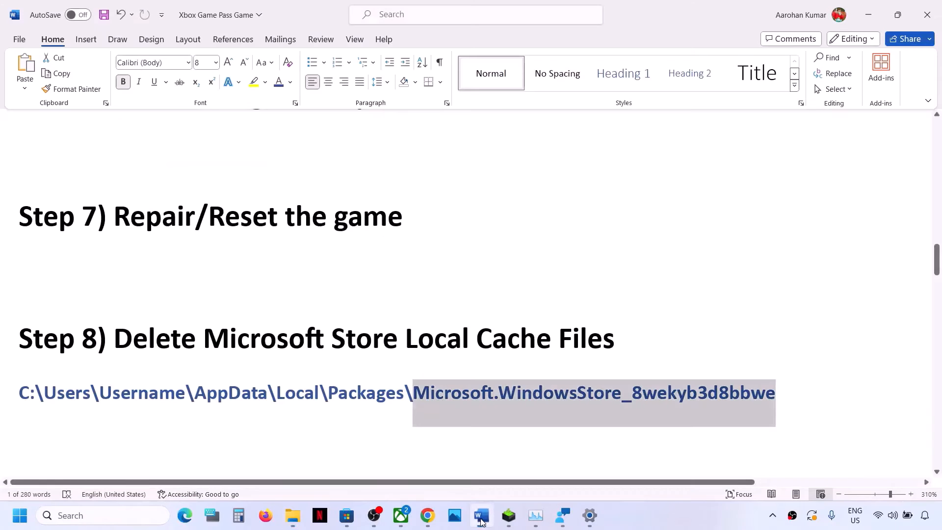
Highlight the Step 9 same-account login instruction in the document, switch to Microsoft Store, and sign out of the current account.
scroll(313, 401, down, 3)
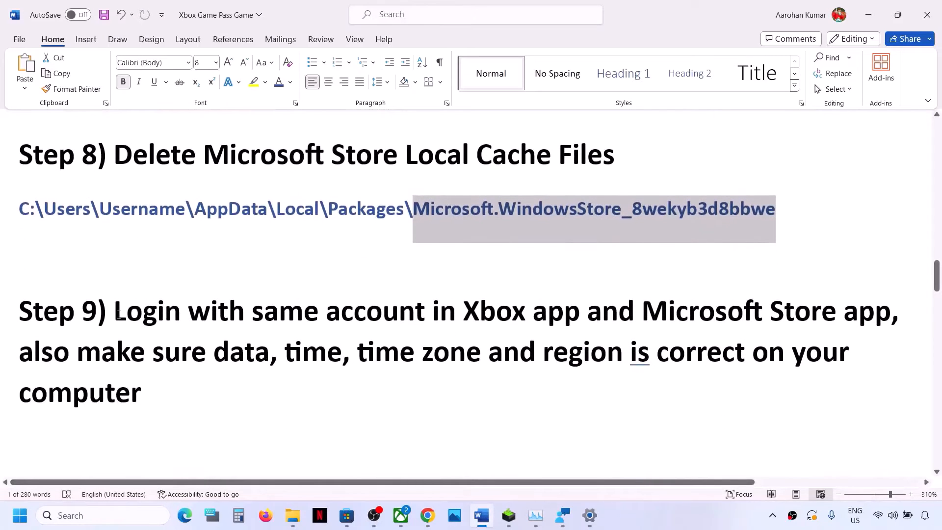
drag(119, 314, 820, 320)
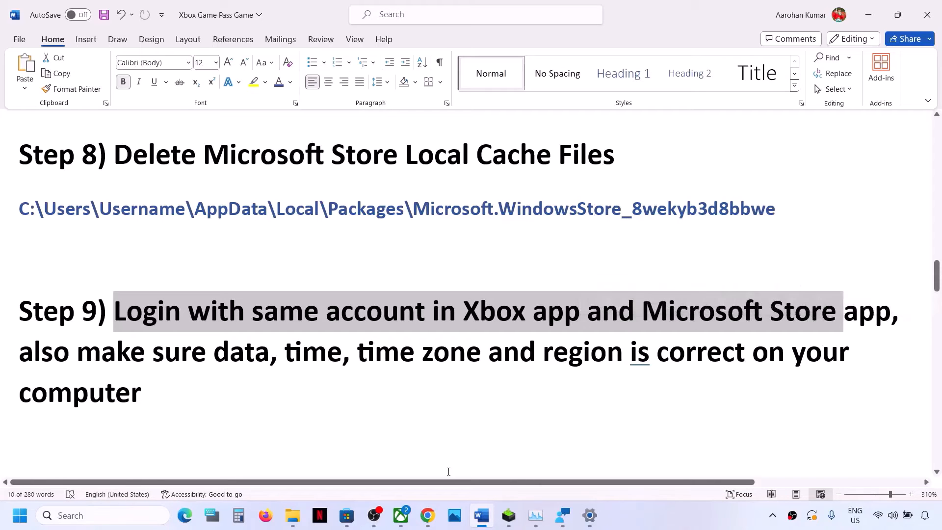
click(346, 515)
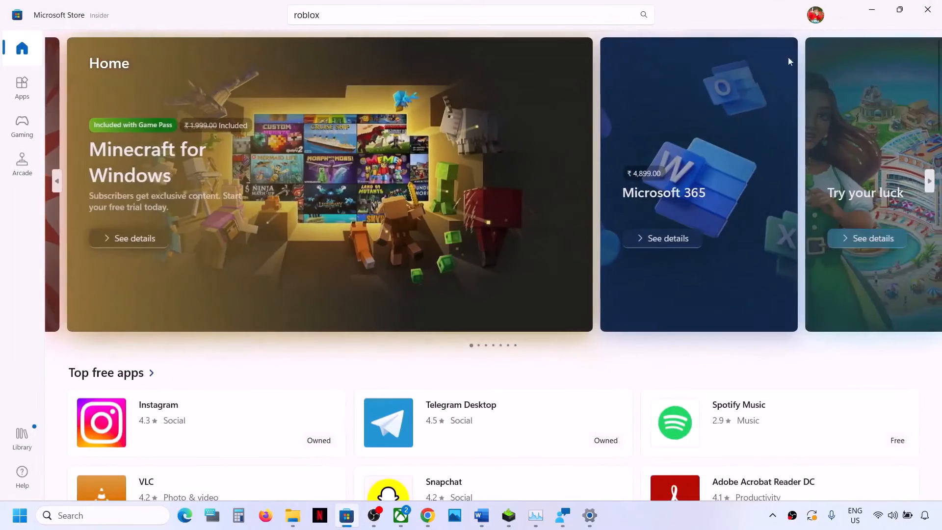
click(816, 16)
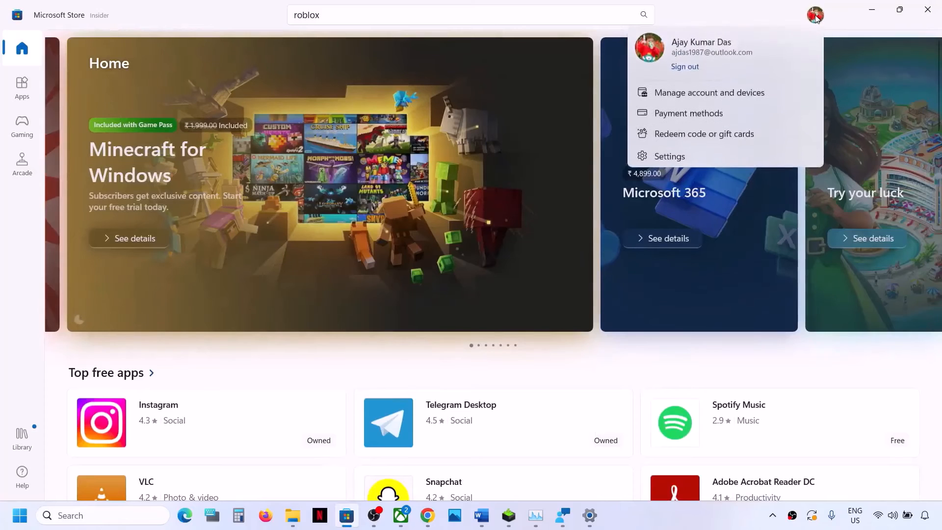
click(685, 66)
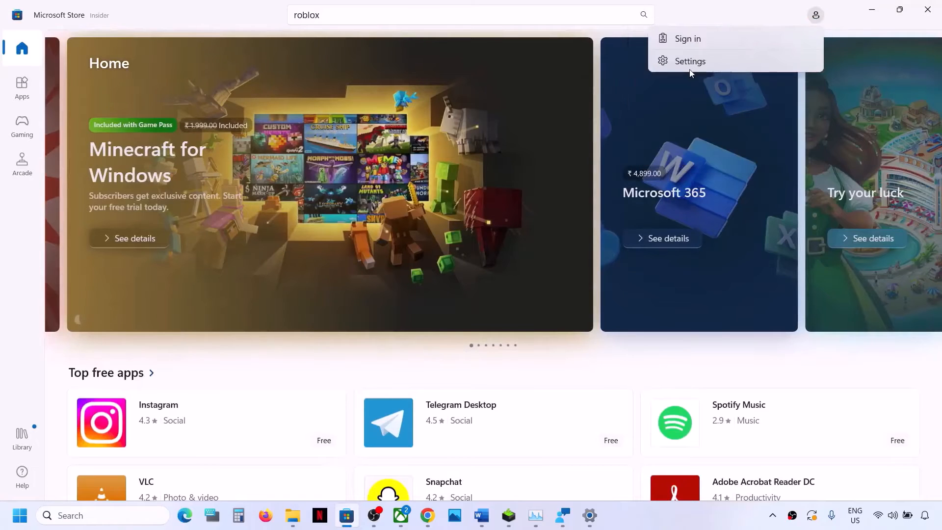
Sign back in to Microsoft Store with the saved Outlook account, entering the account PIN.
click(711, 39)
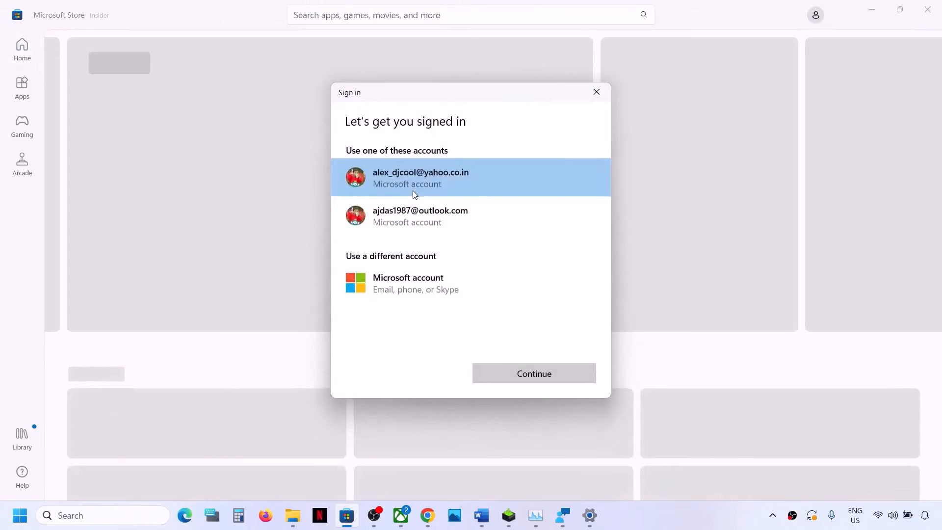
click(414, 217)
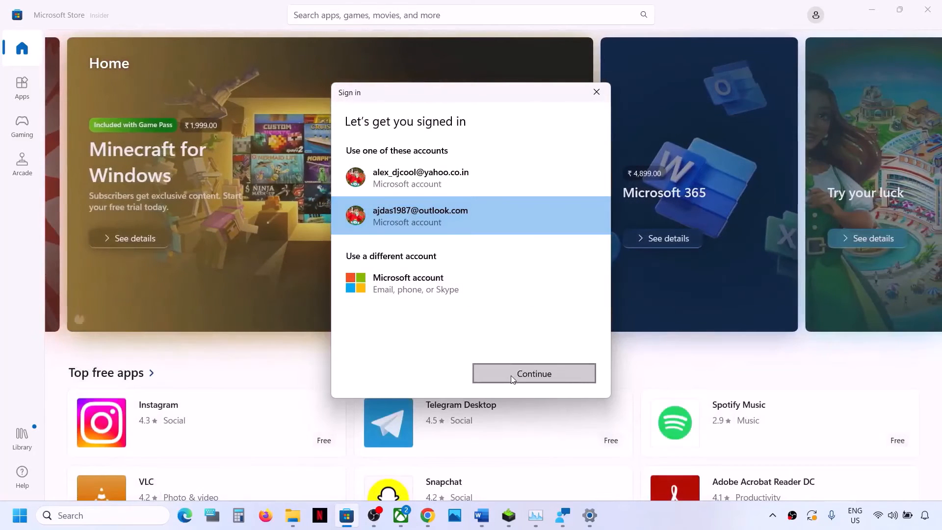
click(512, 380)
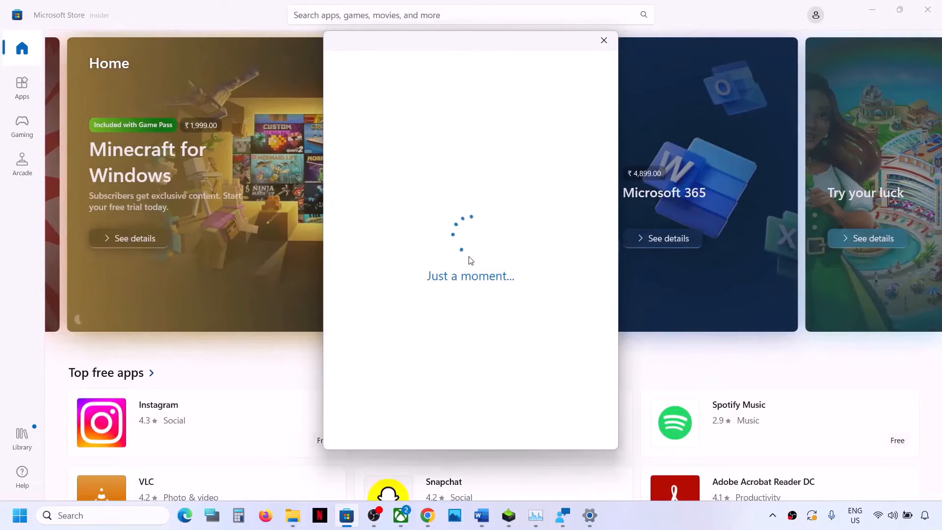
text(••••)
Switch to the Xbox app and sign out of the profile currently in use.
click(401, 517)
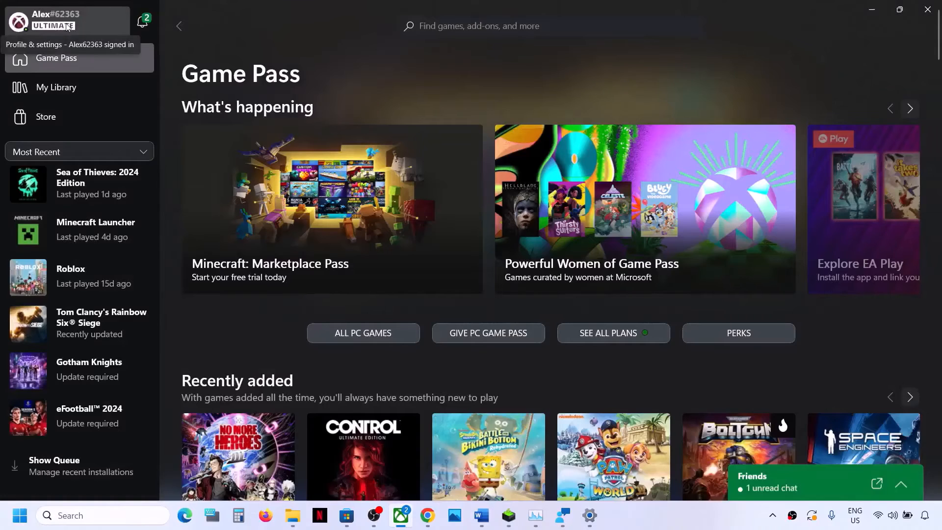
click(68, 27)
click(41, 246)
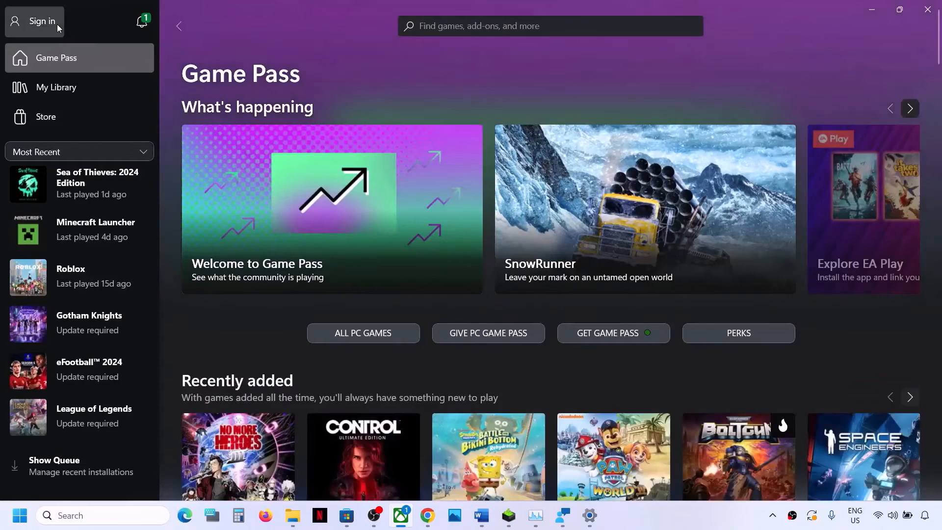
Sign in to the Xbox app with the same Outlook account used in Microsoft Store, and close the unneeded background program.
click(57, 24)
click(39, 184)
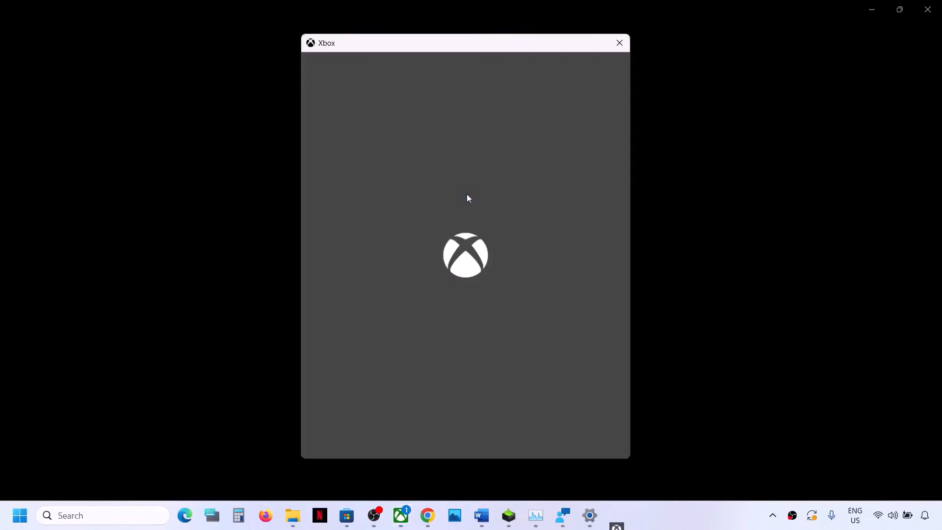
click(425, 227)
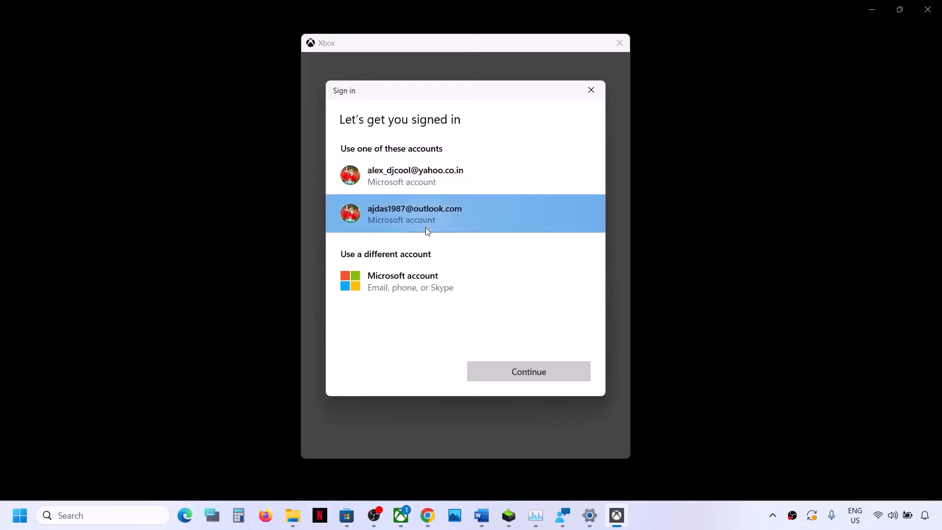
click(523, 375)
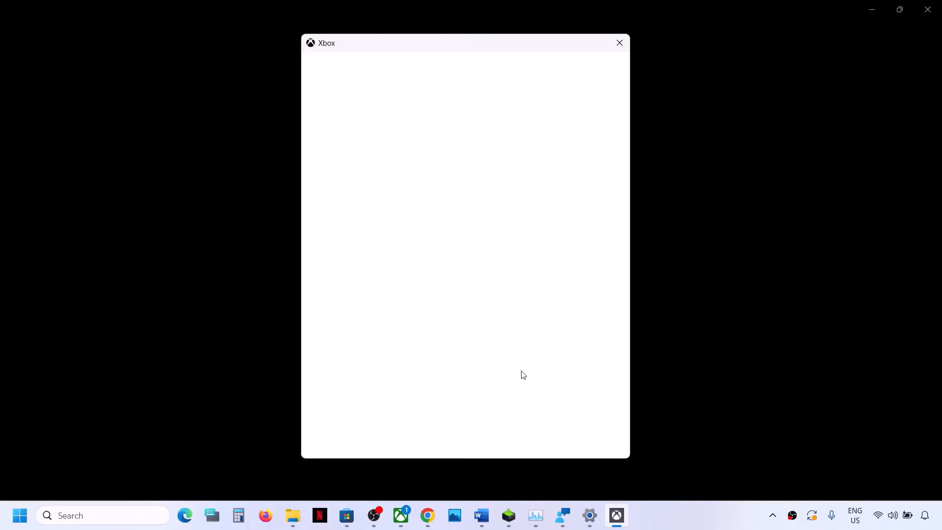
click(485, 437)
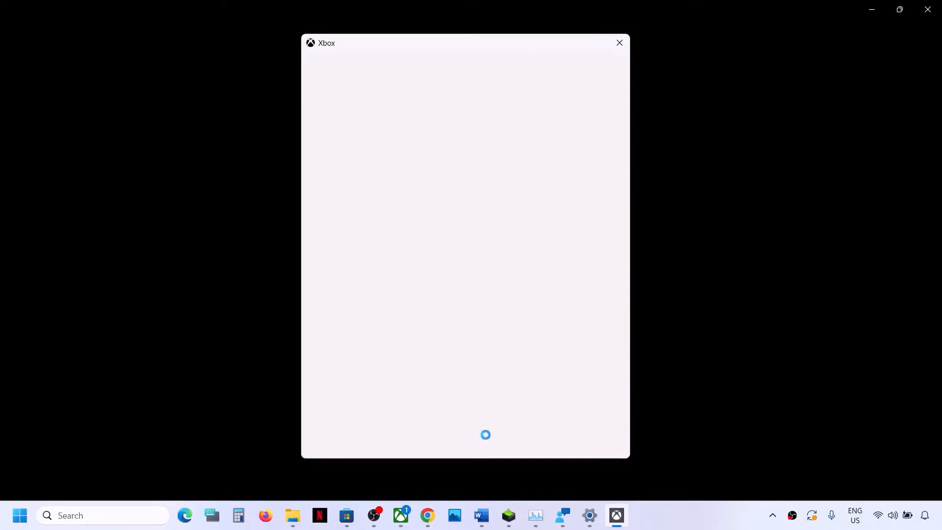
right_click(536, 515)
click(523, 490)
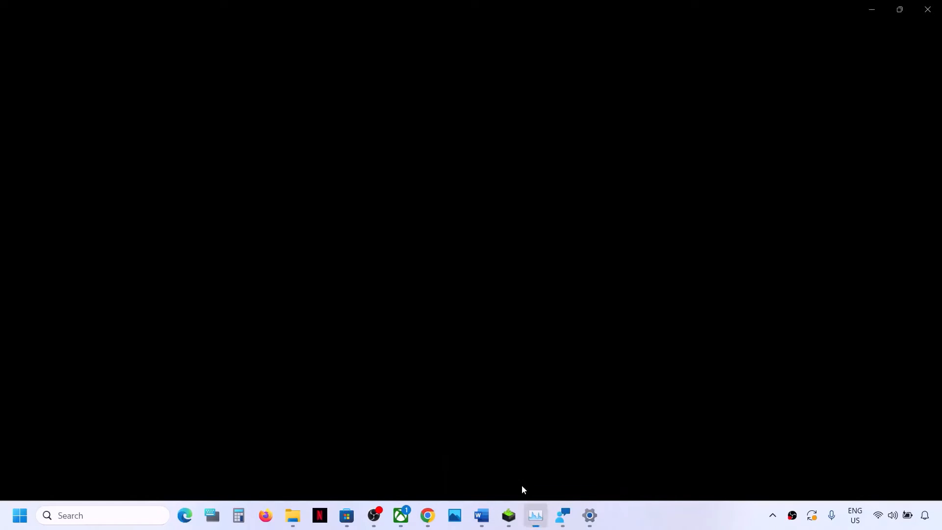
Return to the Word document and correct "data" to "date" in the Step 9 heading.
click(482, 516)
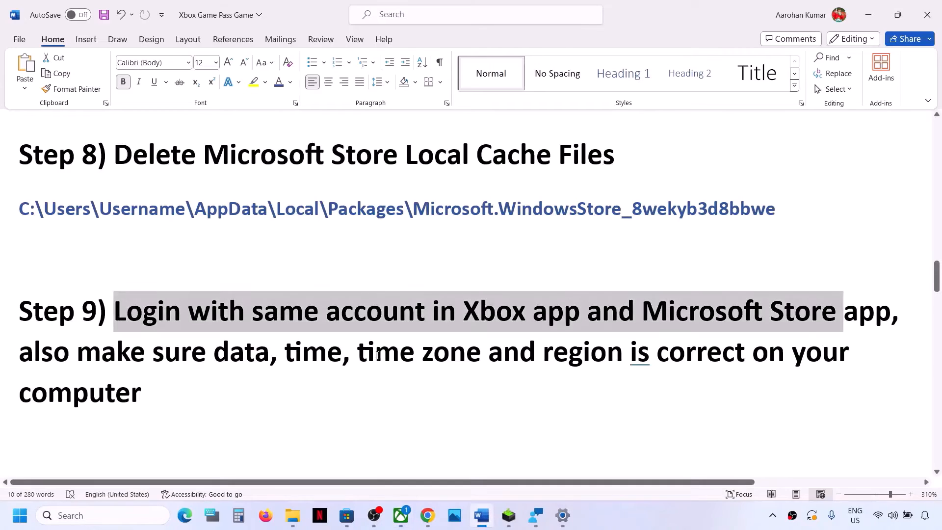
drag(36, 355, 627, 363)
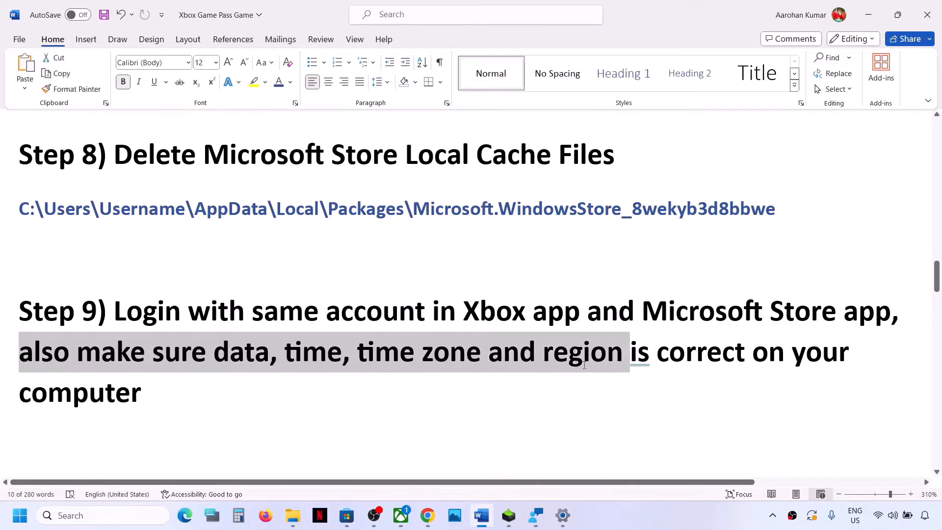
click(274, 357)
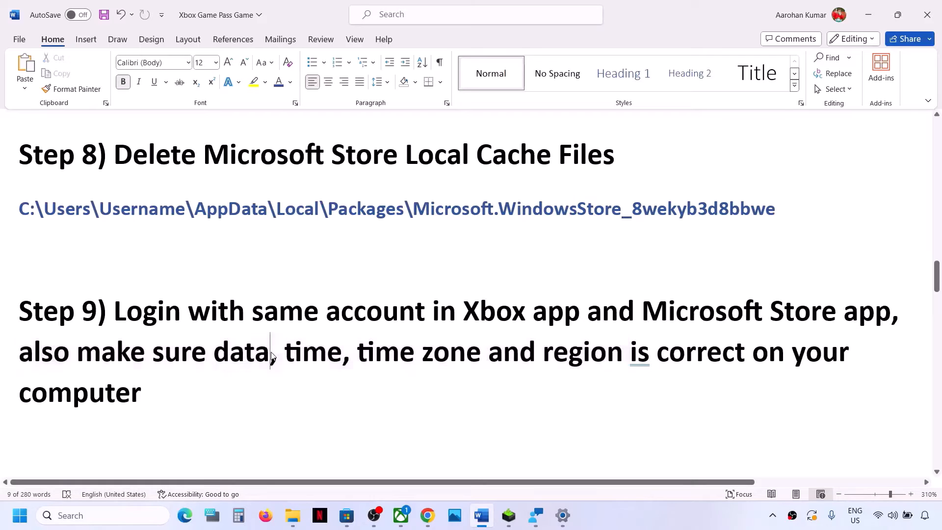
key(BackSpace)
text(e)
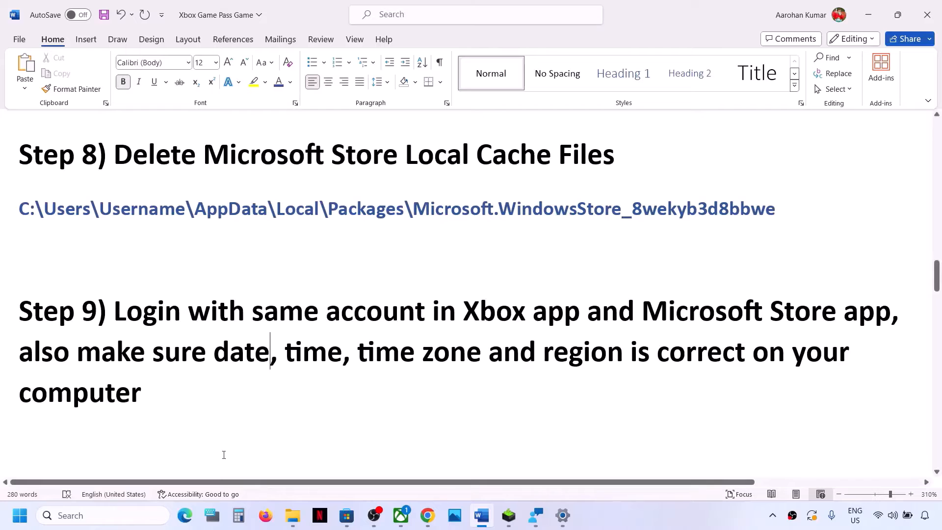
Switch to Windows Settings and synchronize the clock in the Date & time settings.
click(24, 518)
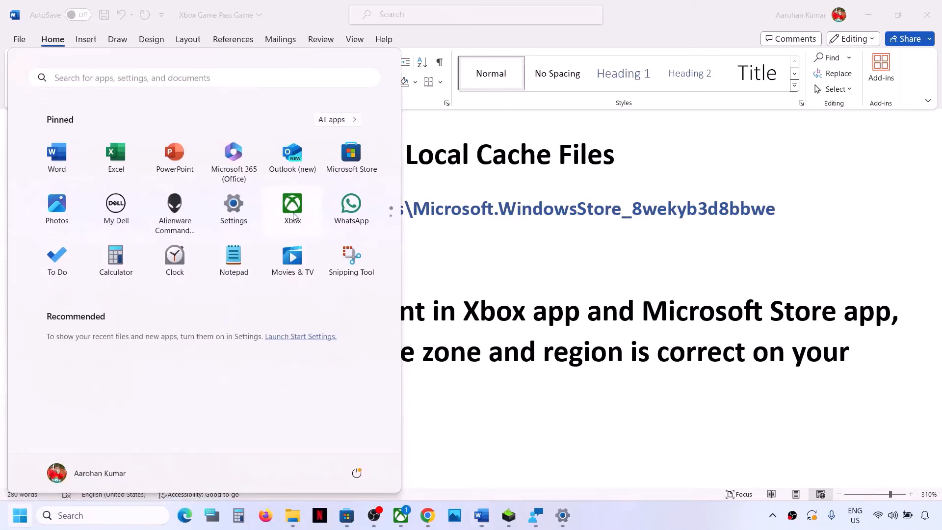
click(233, 201)
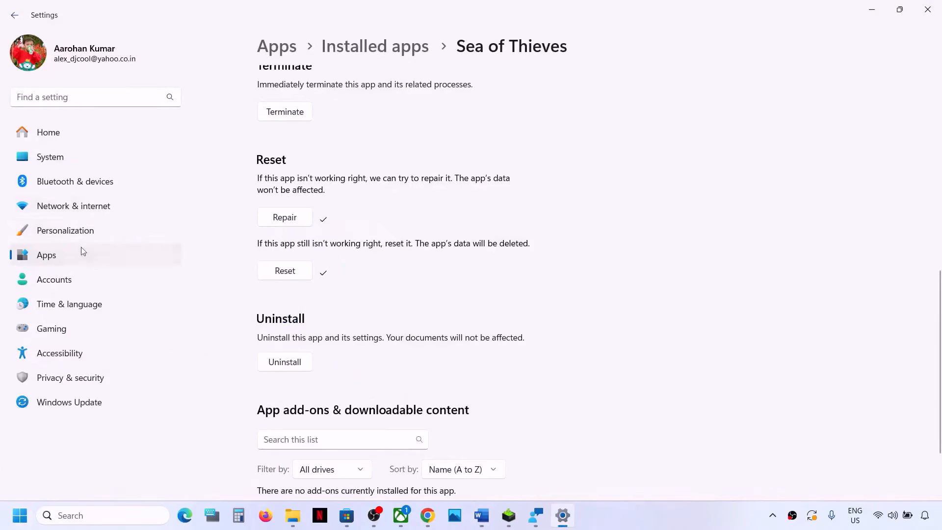
click(57, 305)
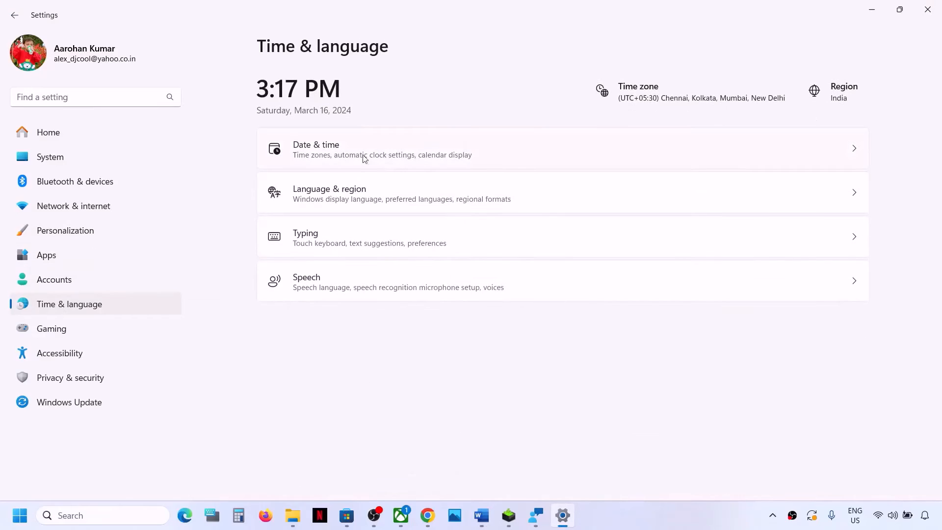
click(338, 157)
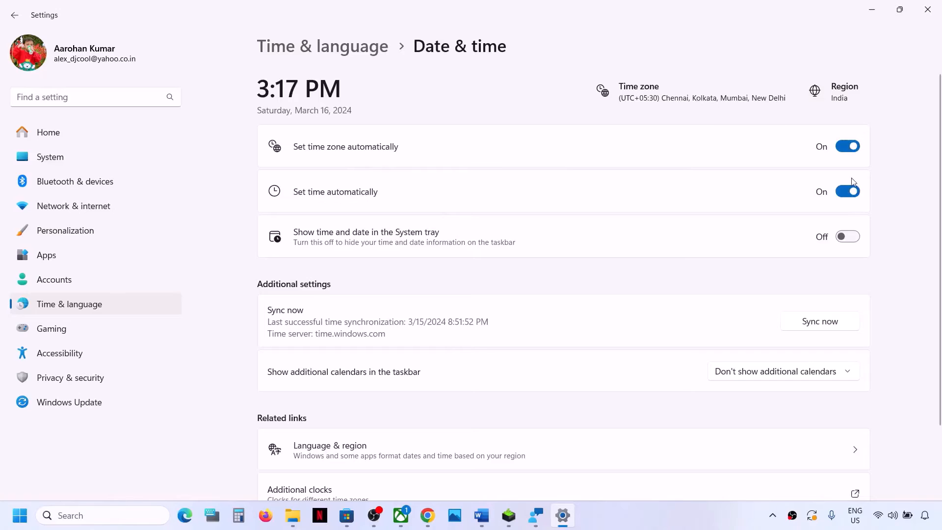
click(831, 327)
Choose India as the country or region in the Language & region settings, and close Settings.
click(132, 302)
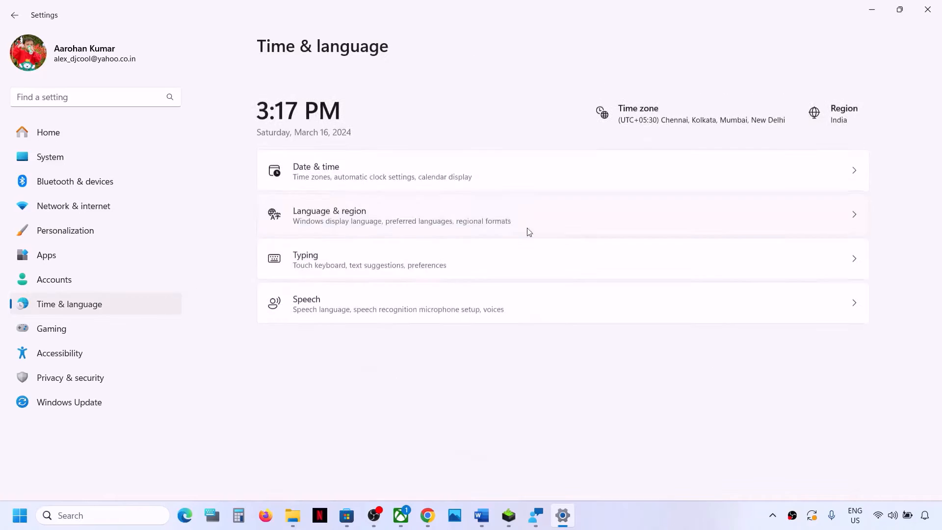
click(398, 190)
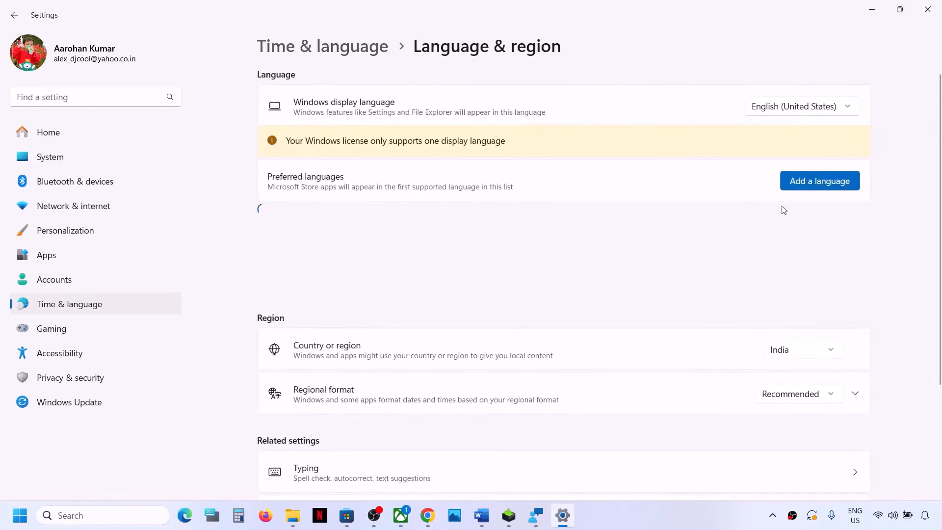
click(816, 351)
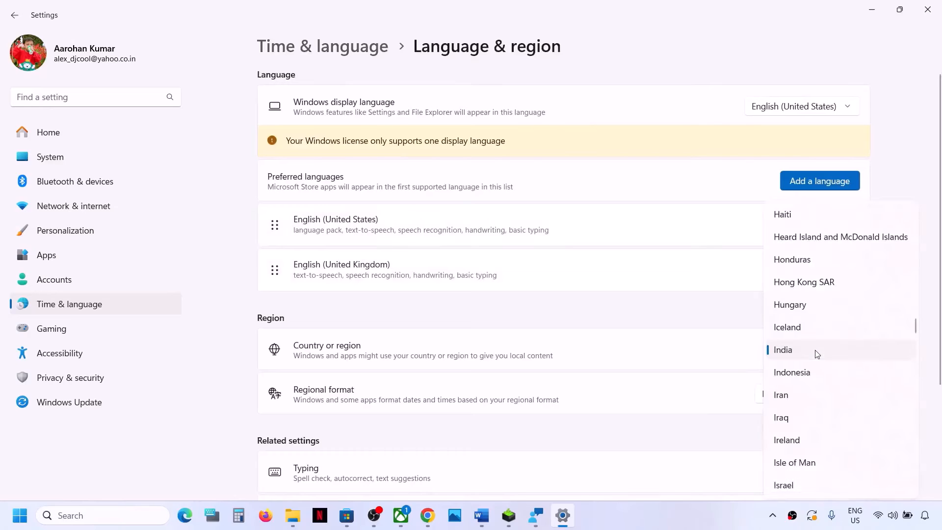
click(795, 357)
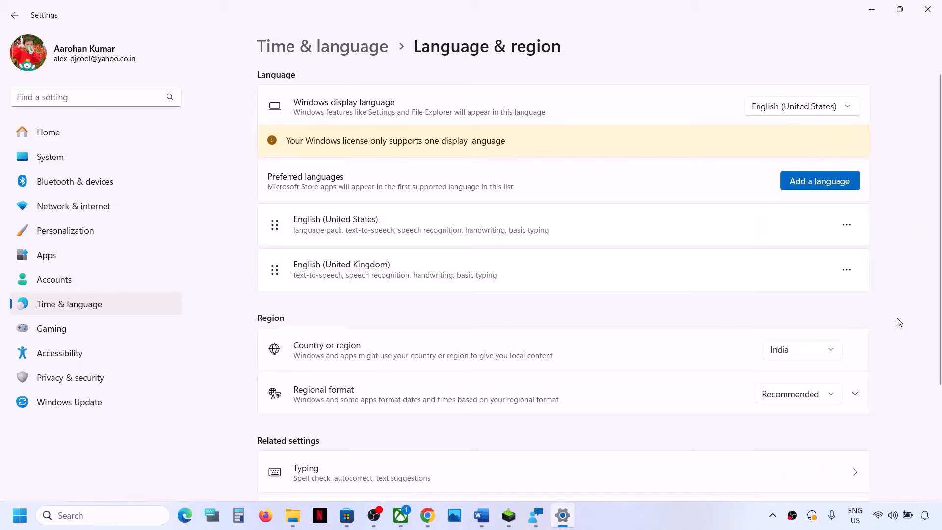
click(927, 10)
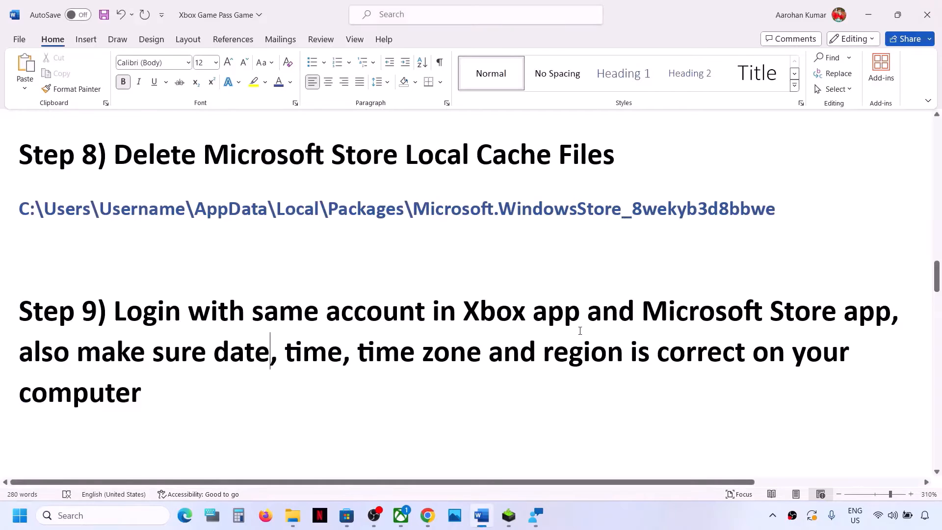
Following Step 10 of the document, check for app updates in the Microsoft Store library and resume the paused Microsoft Photos Legacy download.
scroll(580, 330, down, 3)
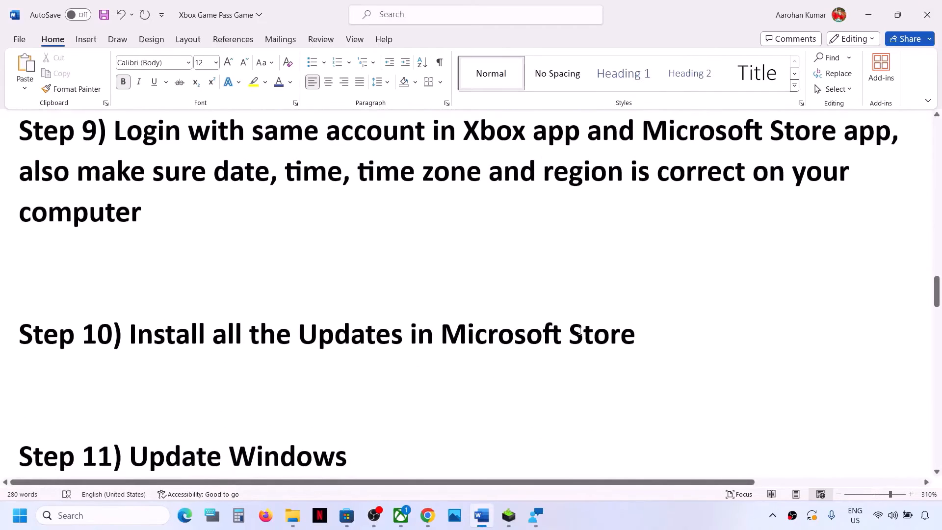
drag(136, 335, 652, 314)
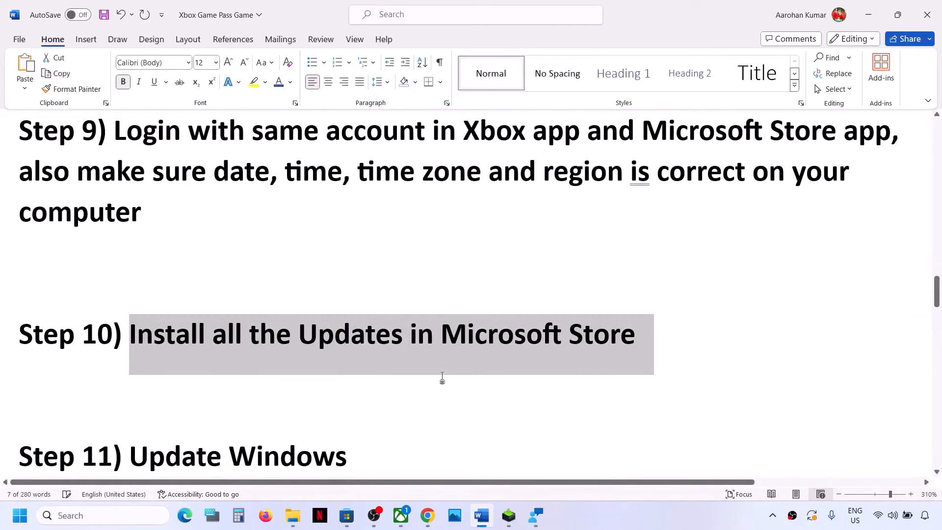
click(347, 515)
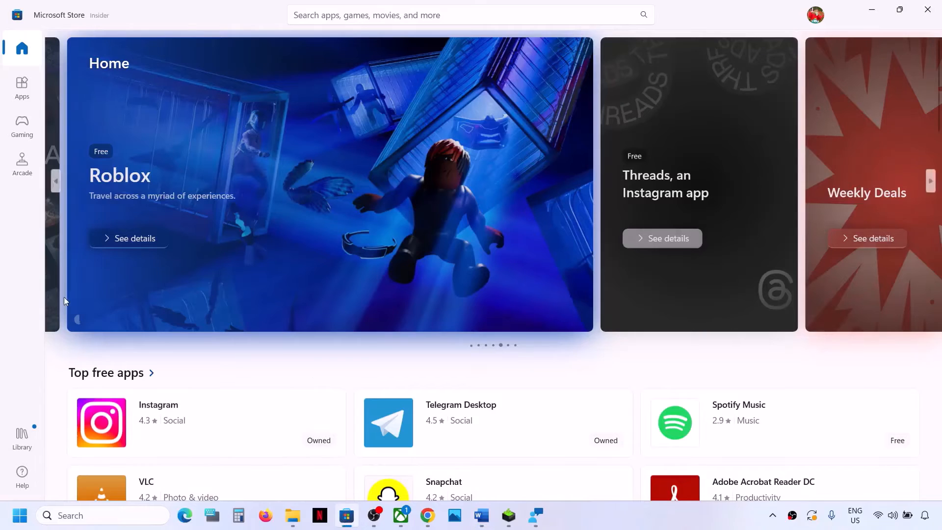
click(20, 445)
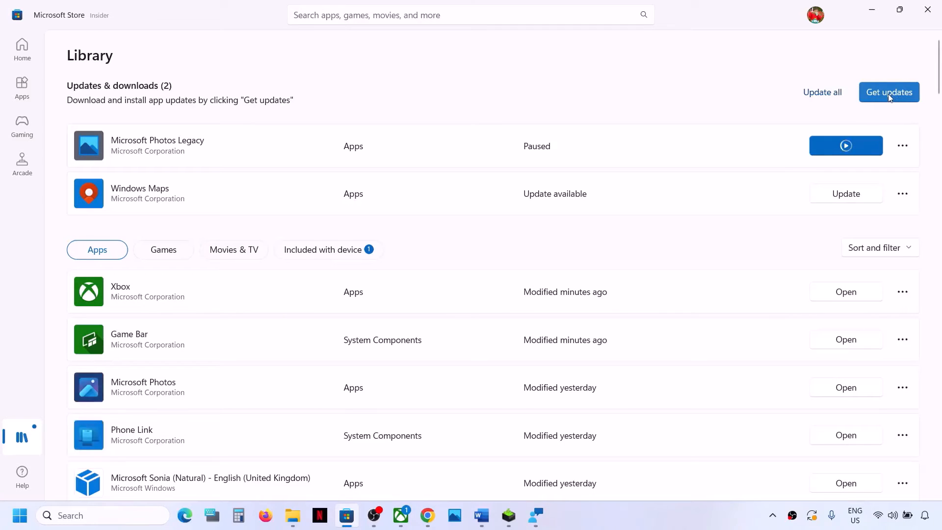
click(889, 94)
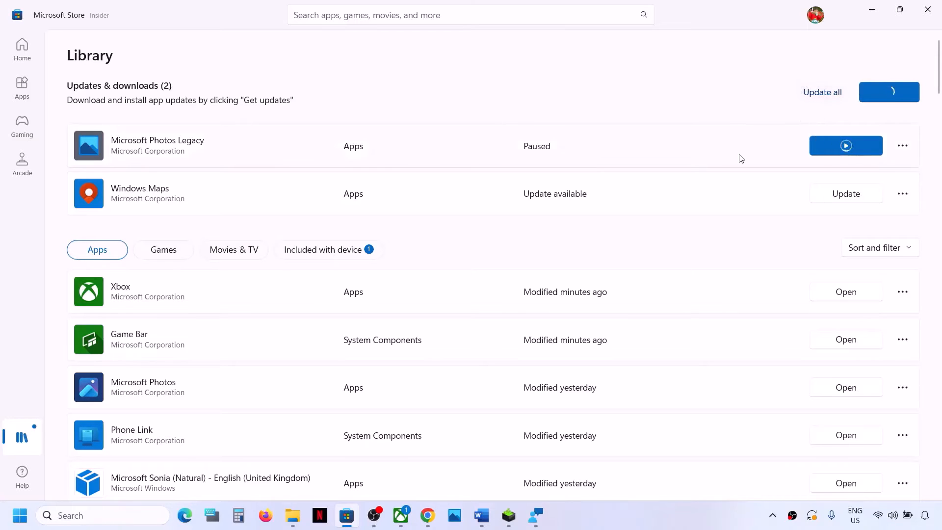
click(846, 147)
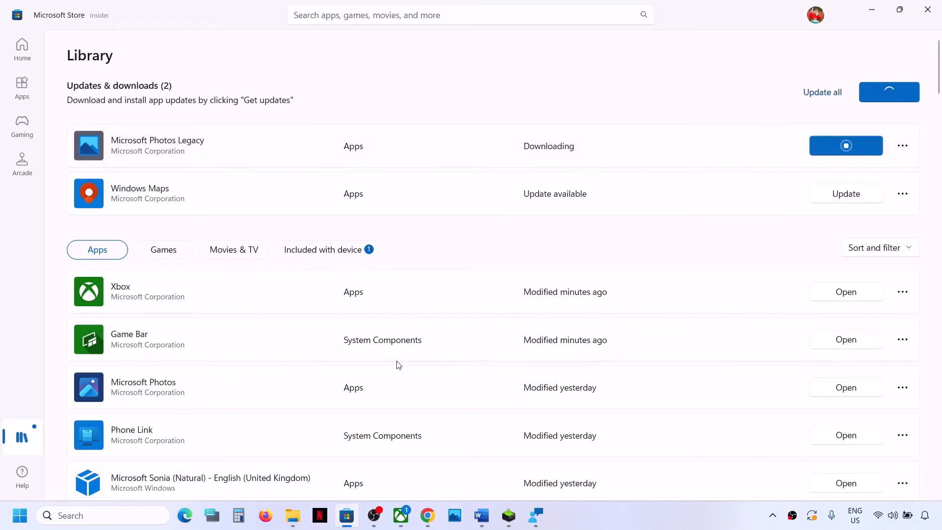
Return to the Word document, highlight the Step 11 text "Update Windows", and open Windows Update in Windows Settings.
click(482, 515)
scroll(316, 389, down, 3)
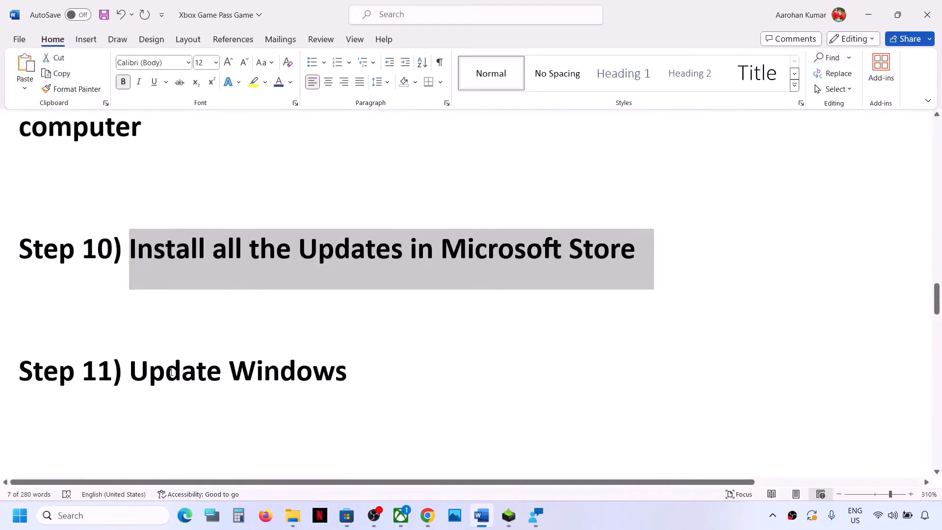
drag(130, 373, 410, 375)
key(super+i)
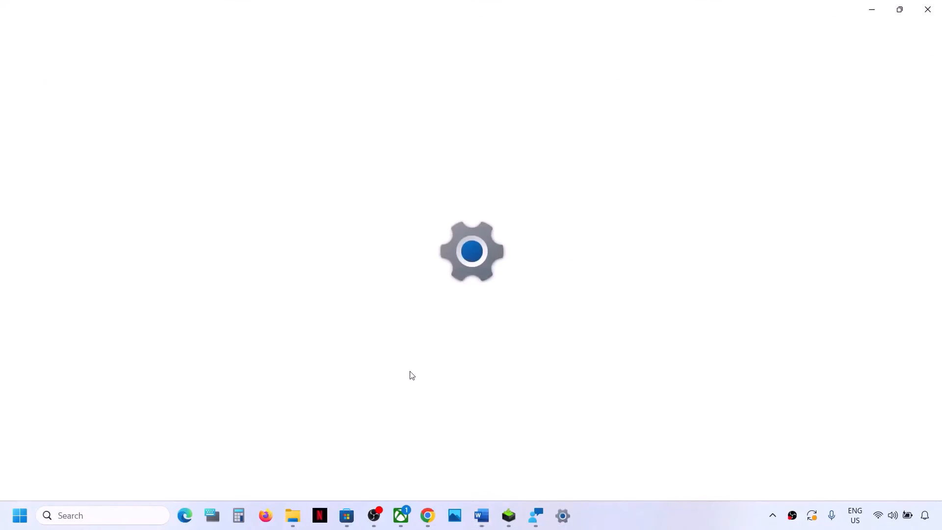
click(57, 405)
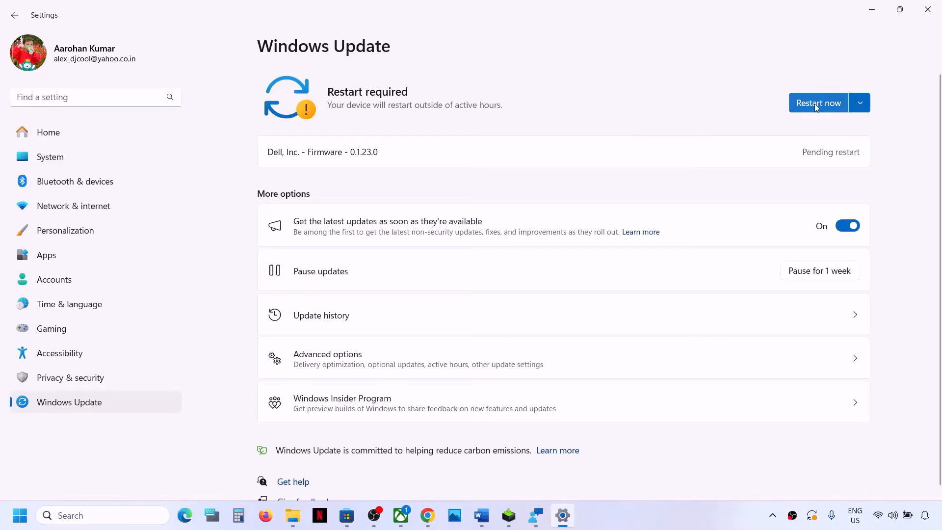
Show the Windows power options for updating and restarting the computer, and dismiss them without choosing one.
click(21, 511)
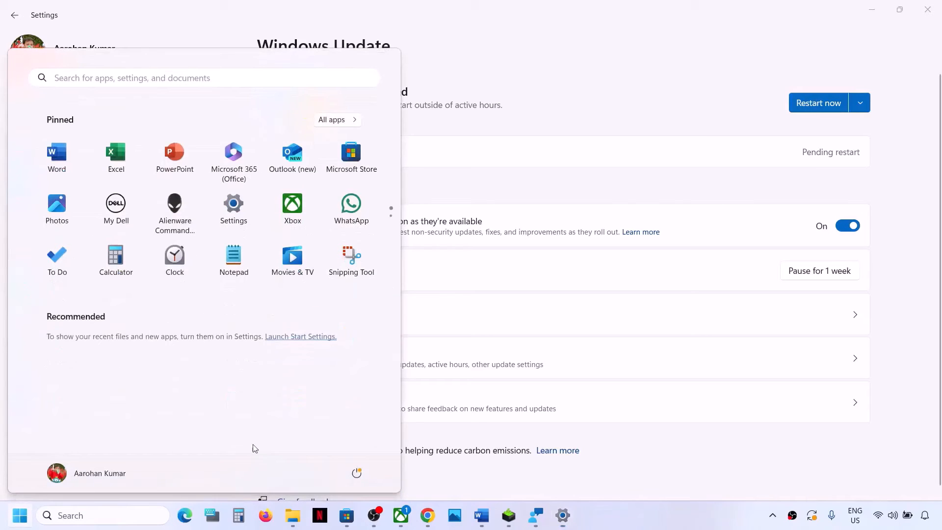
click(357, 472)
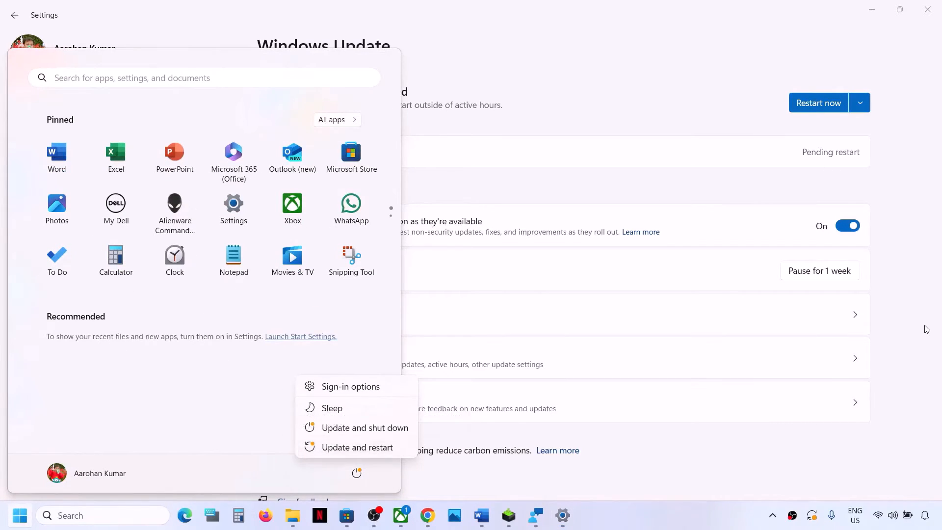
key(Escape)
key(Escape)
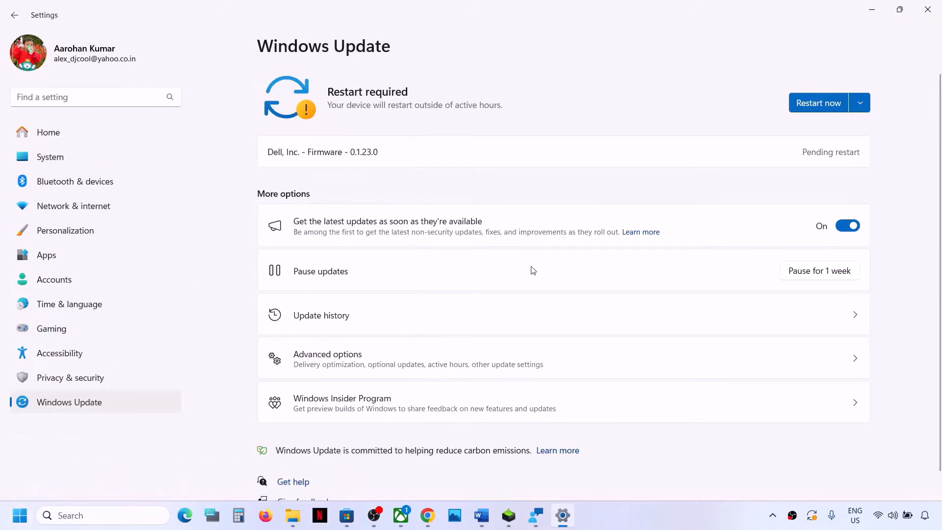
Following Step 12 of the Word document, search Windows for wsreset and run the command.
click(482, 516)
scroll(316, 393, down, 2)
scroll(317, 393, down, 1)
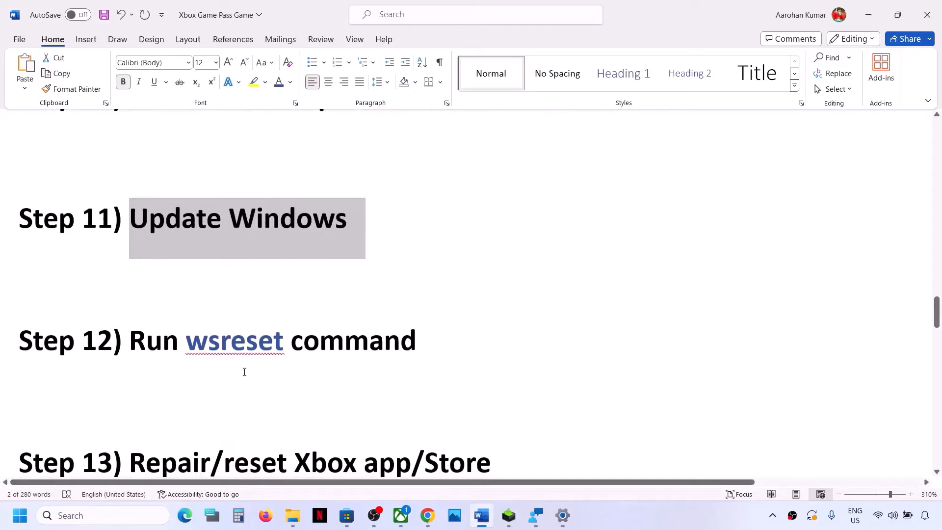
double_click(249, 338)
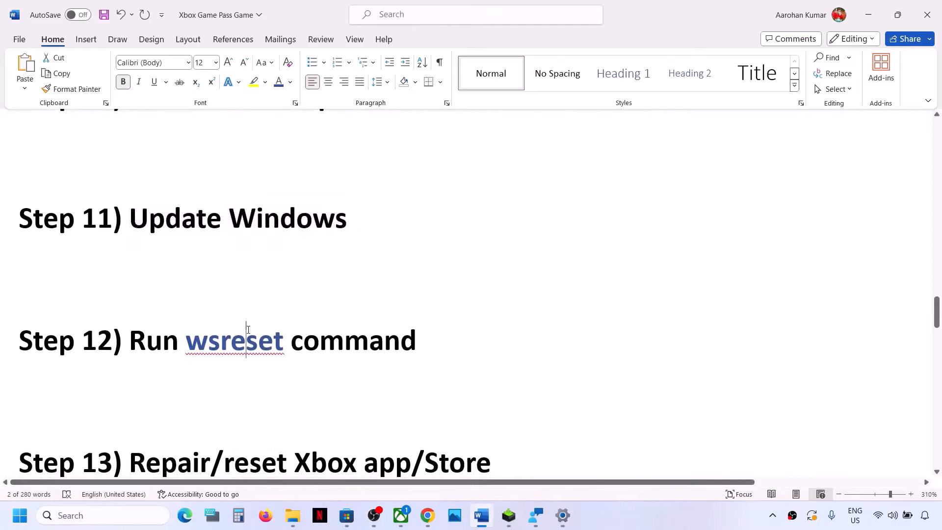
click(81, 521)
text(wsreset)
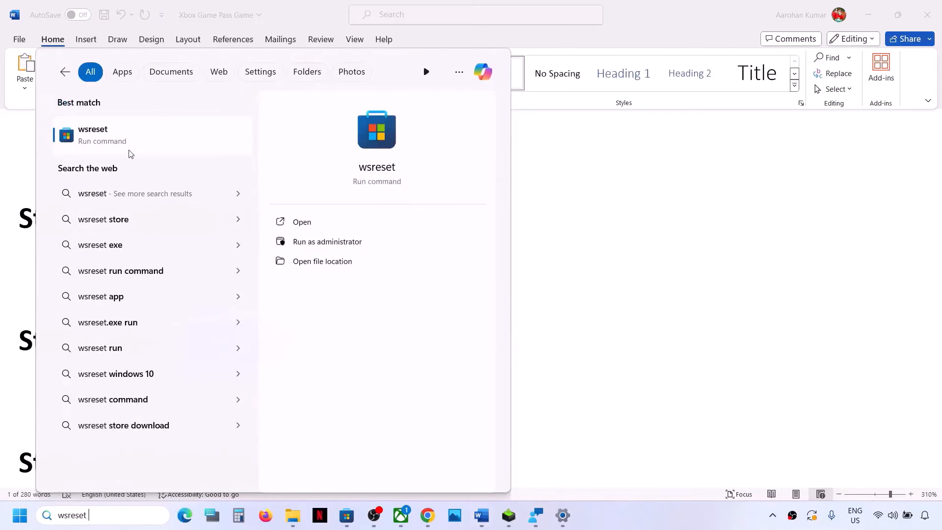
click(115, 140)
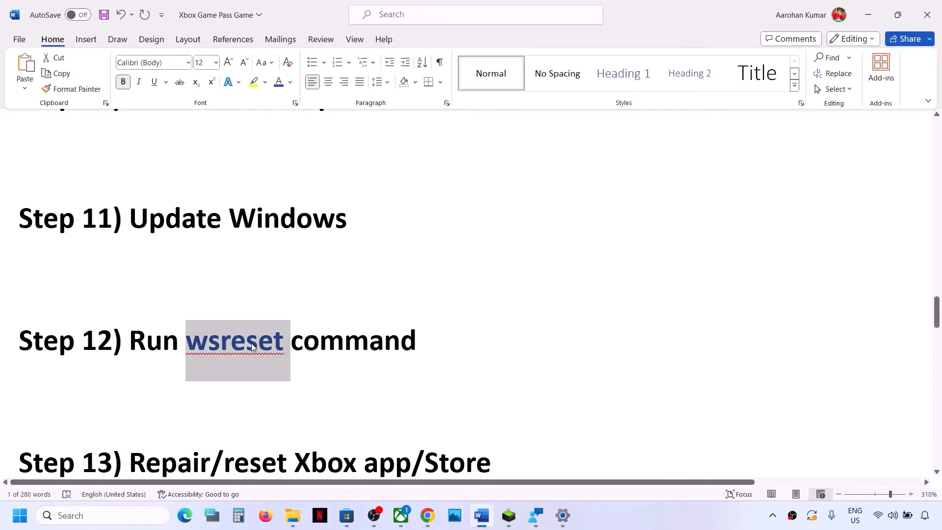
Following Step 13 of the document, open the Xbox app's settings from Windows search, then repair and reset the app.
scroll(251, 347, down, 2)
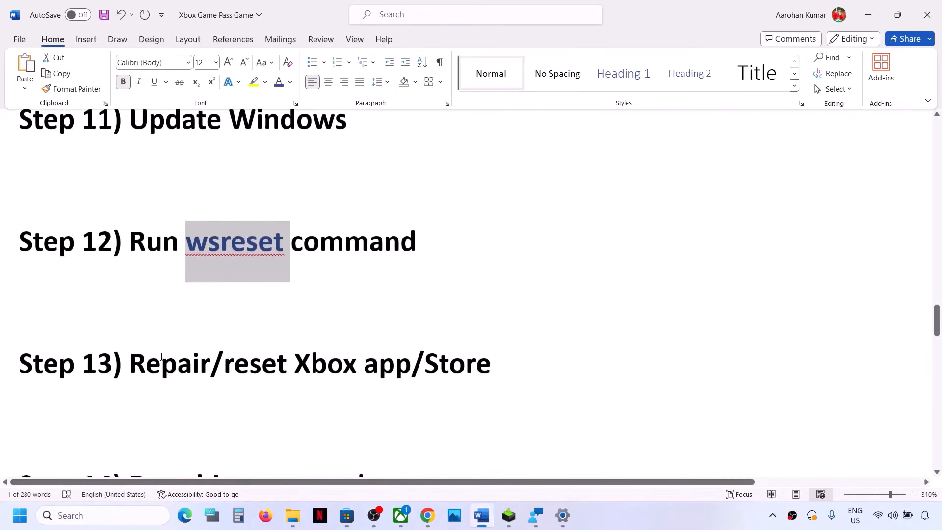
drag(132, 363, 467, 343)
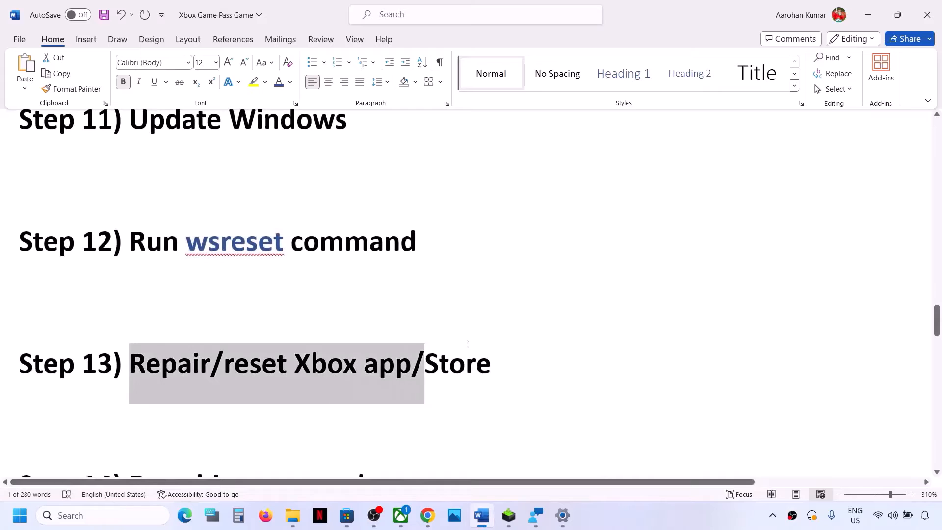
click(131, 516)
text(xbox)
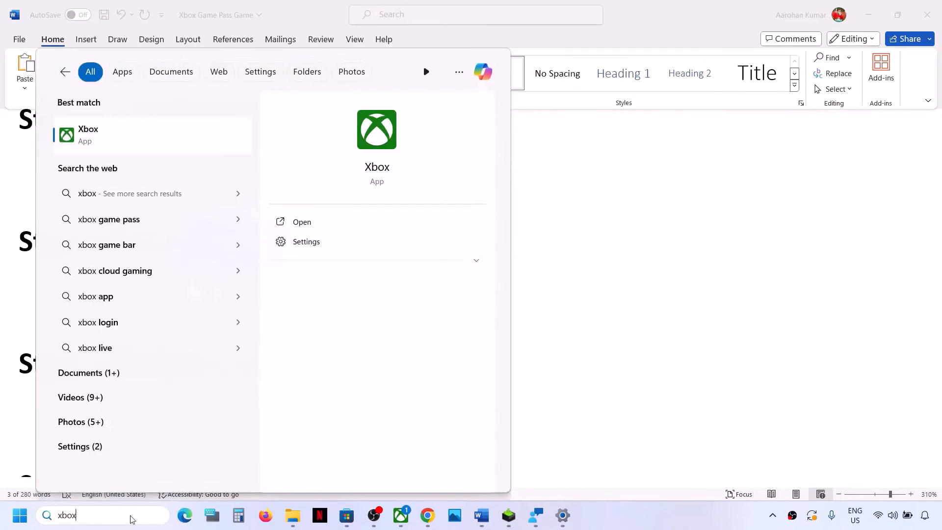
right_click(97, 136)
click(147, 195)
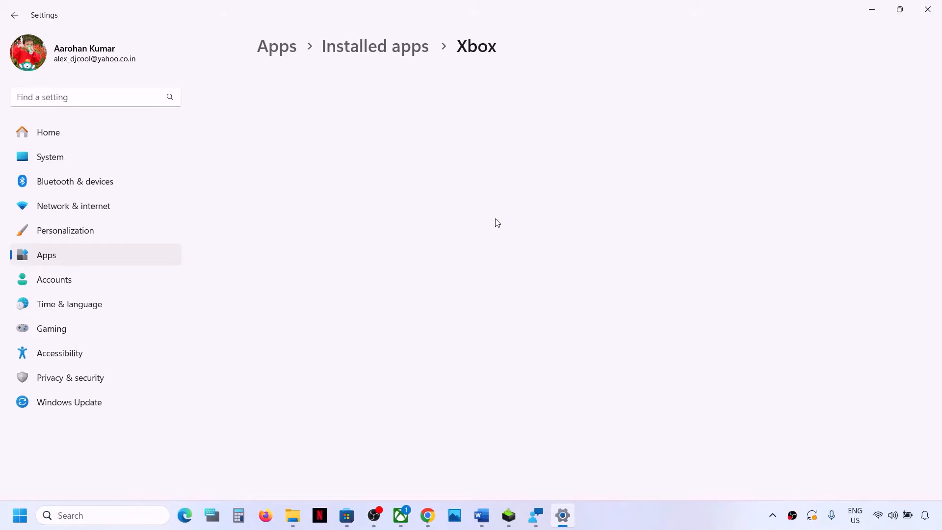
scroll(495, 223, down, 10)
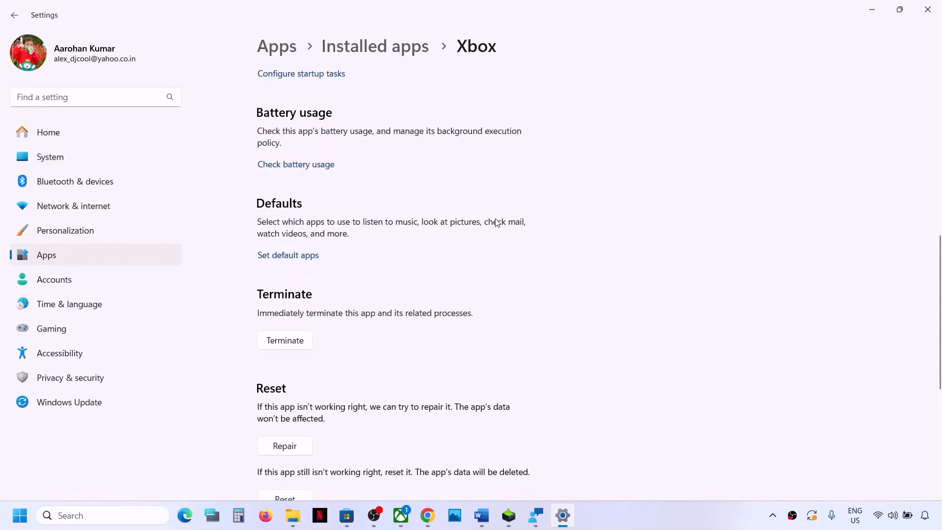
scroll(496, 223, down, 4)
click(287, 257)
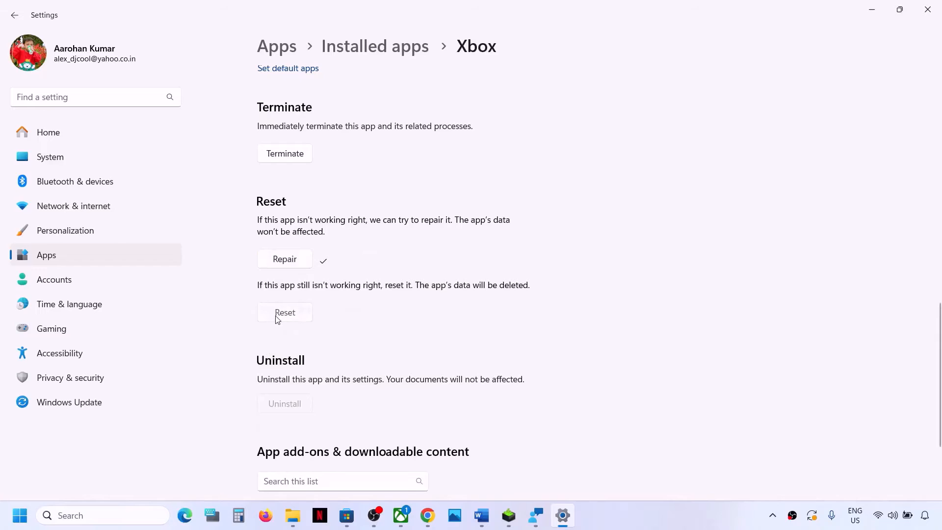
click(276, 317)
click(344, 280)
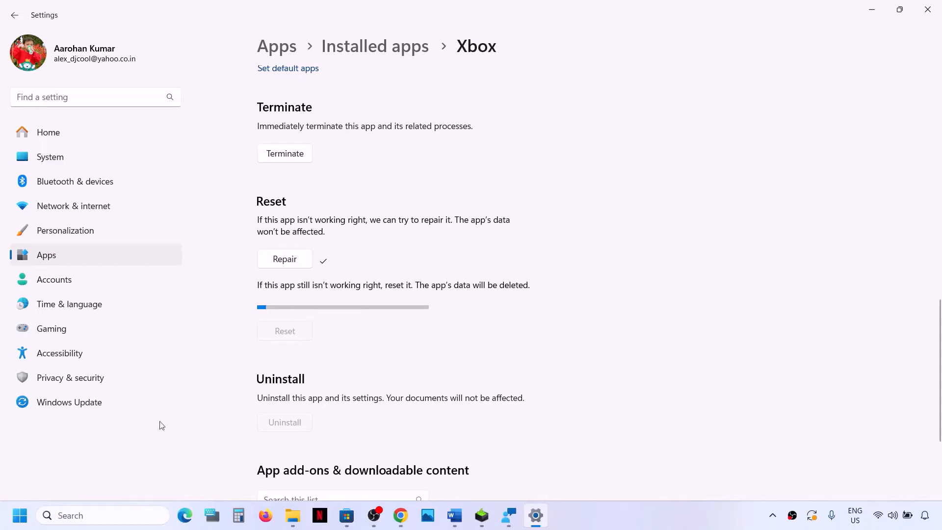
Open the Microsoft Store's app settings from Windows search, then repair and reset the component.
click(72, 520)
text(store)
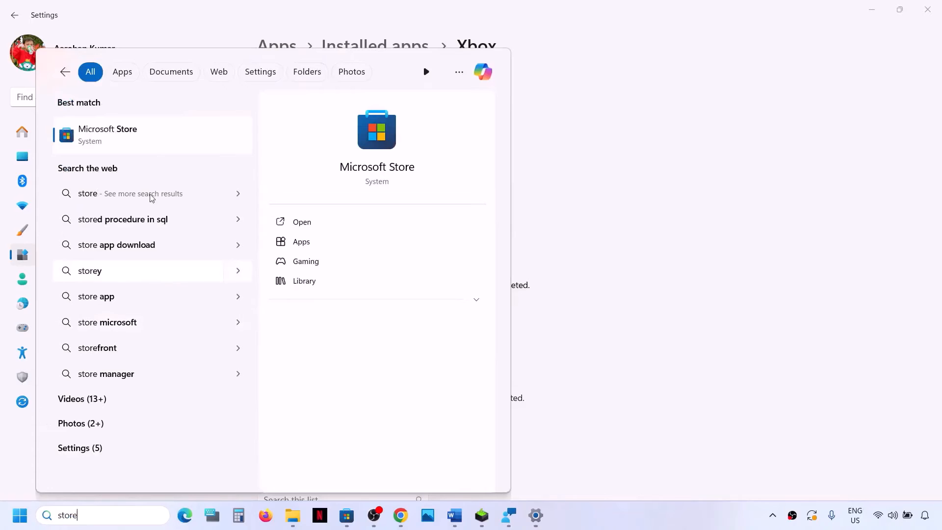
right_click(187, 143)
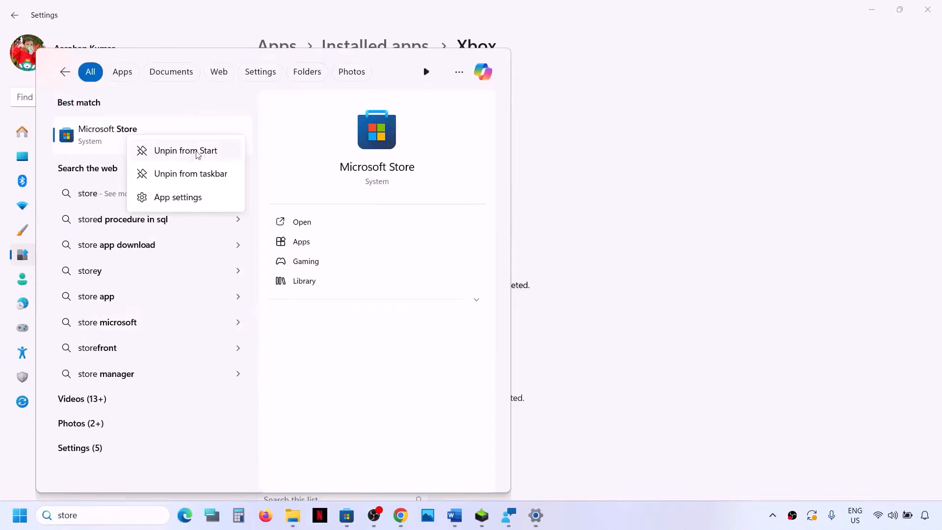
click(189, 197)
scroll(361, 264, down, 8)
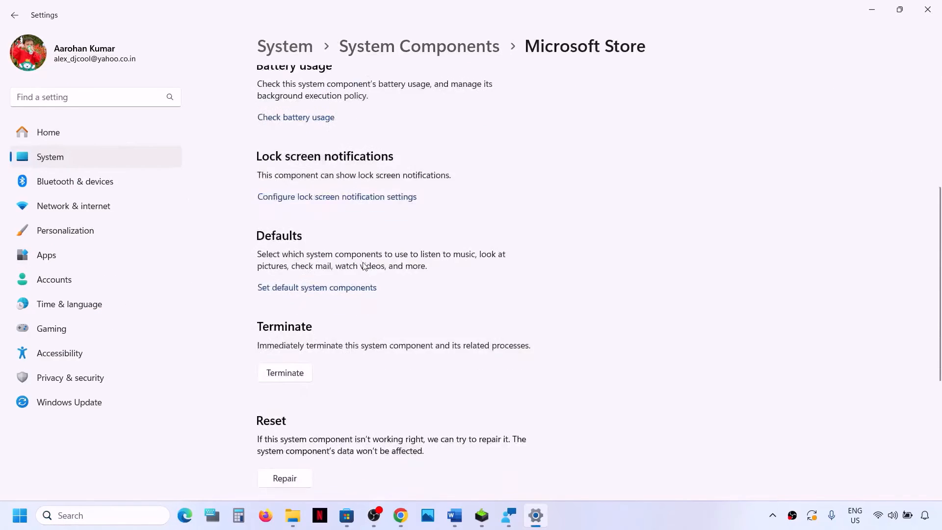
click(291, 346)
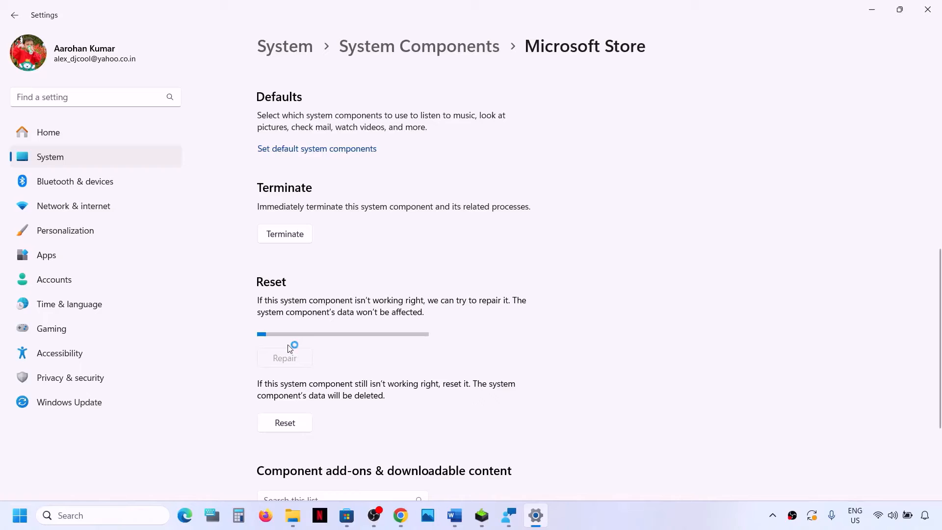
click(285, 423)
click(340, 390)
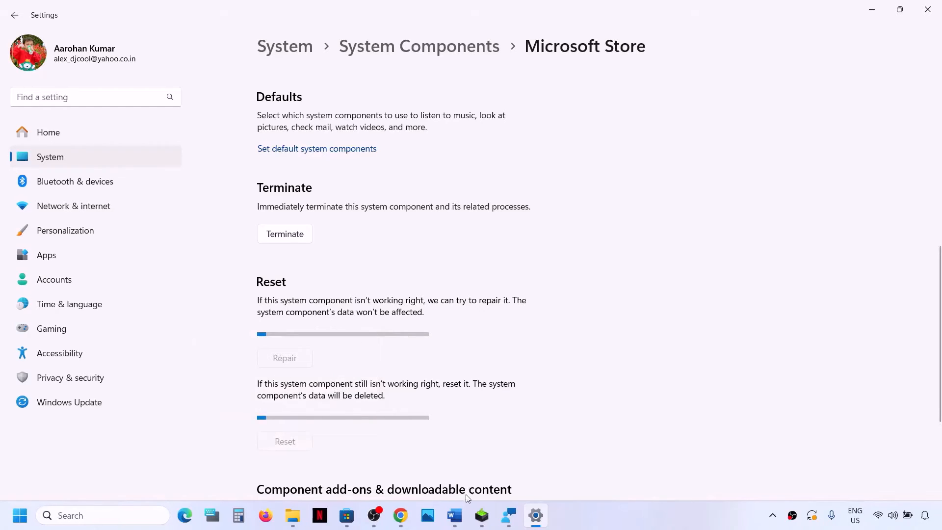
Return to the Word document and copy the full Get-AppxPackage -AllUsers command under Step 14.
click(455, 516)
scroll(307, 267, down, 5)
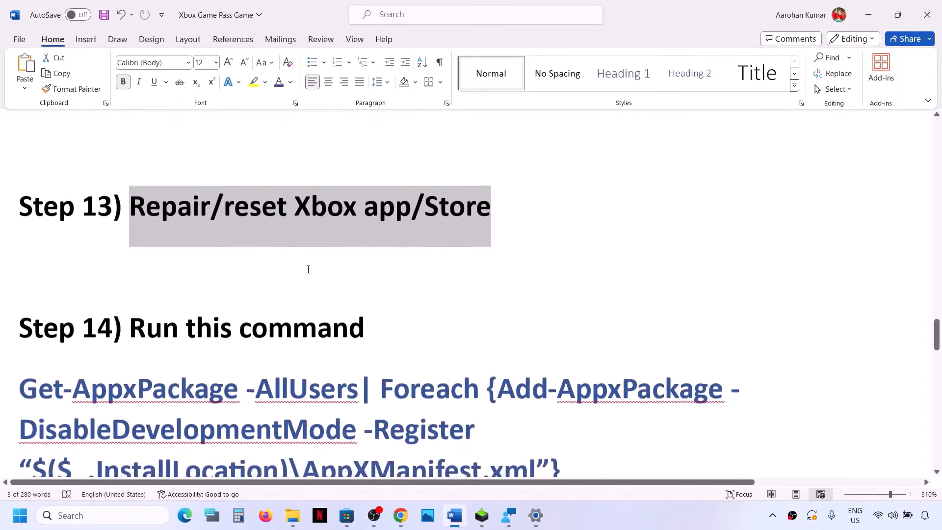
scroll(168, 305, down, 3)
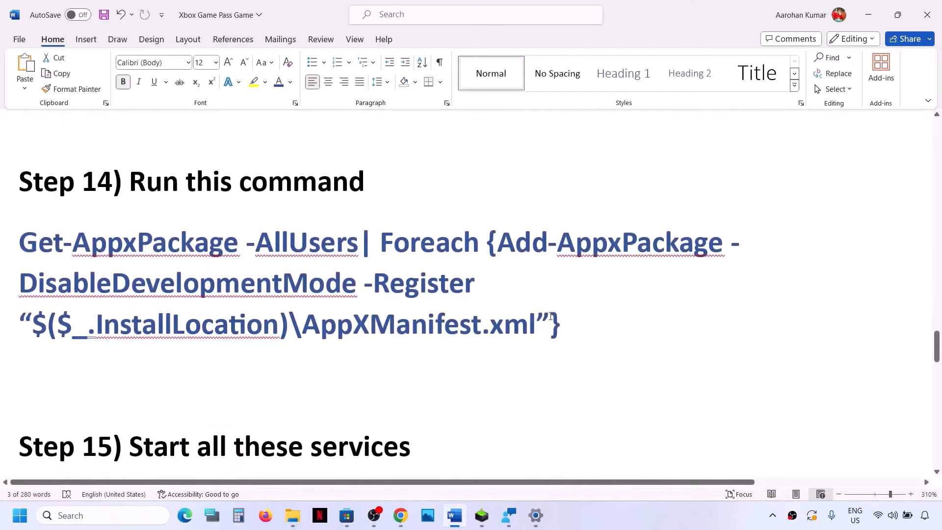
drag(584, 318, 18, 243)
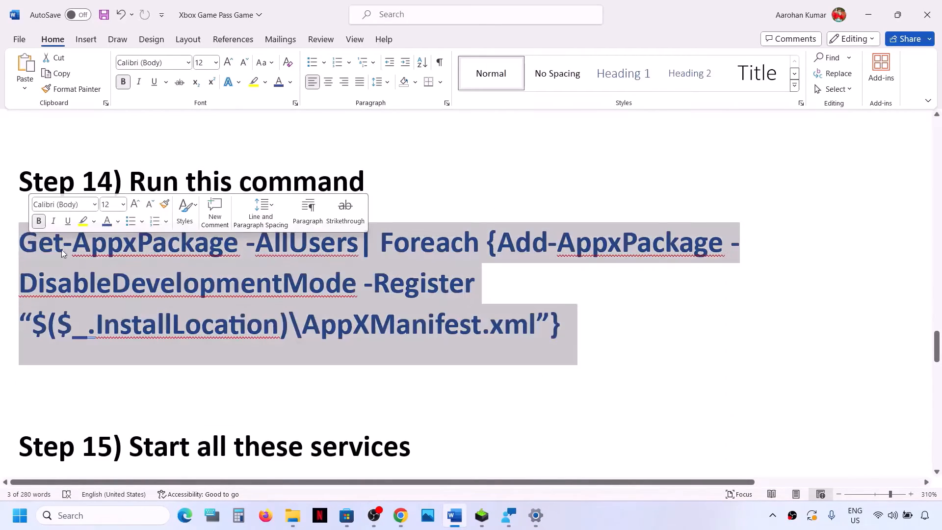
right_click(67, 254)
click(116, 301)
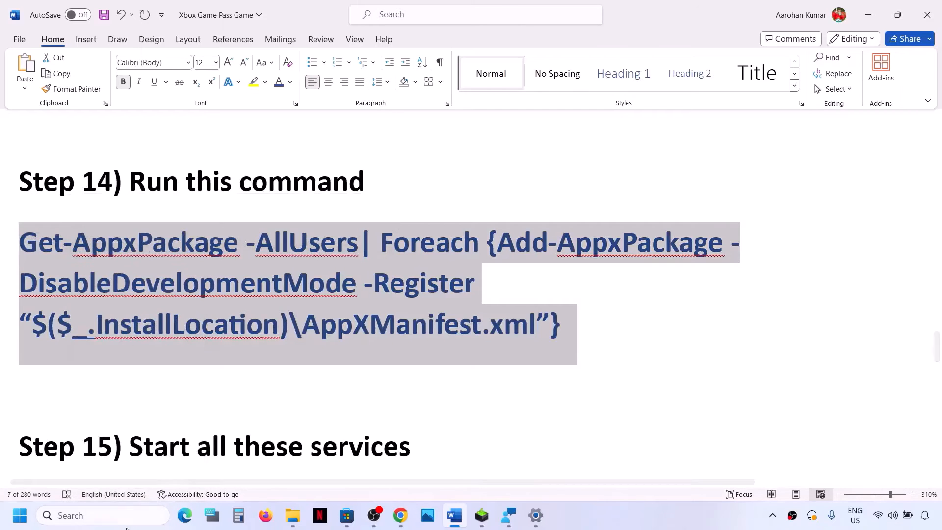
Open Windows PowerShell as administrator, and paste and run the copied Get-AppxPackage command.
click(119, 517)
text(powers)
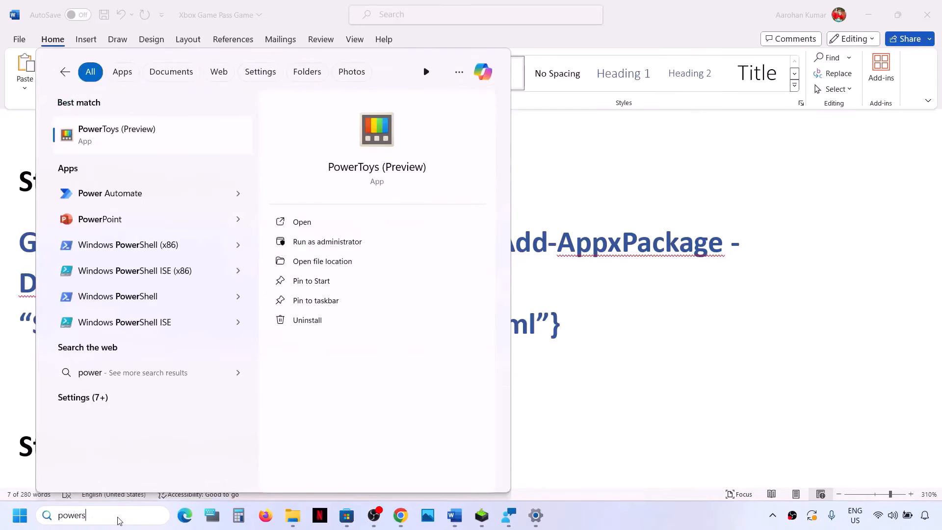
text(hell)
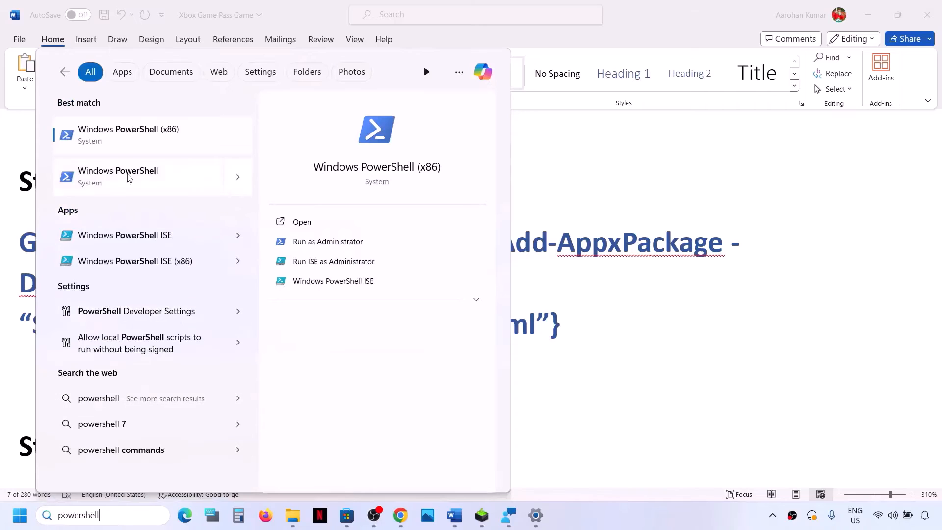
right_click(148, 183)
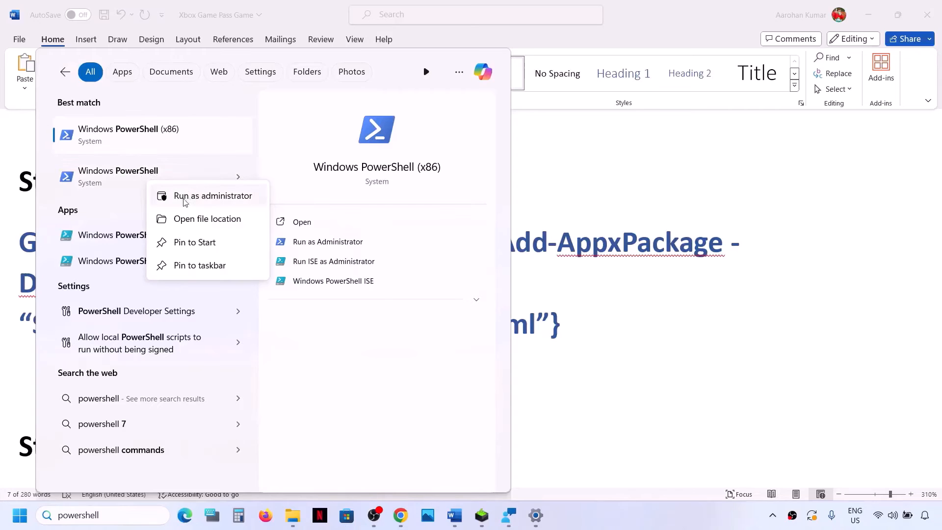
click(205, 197)
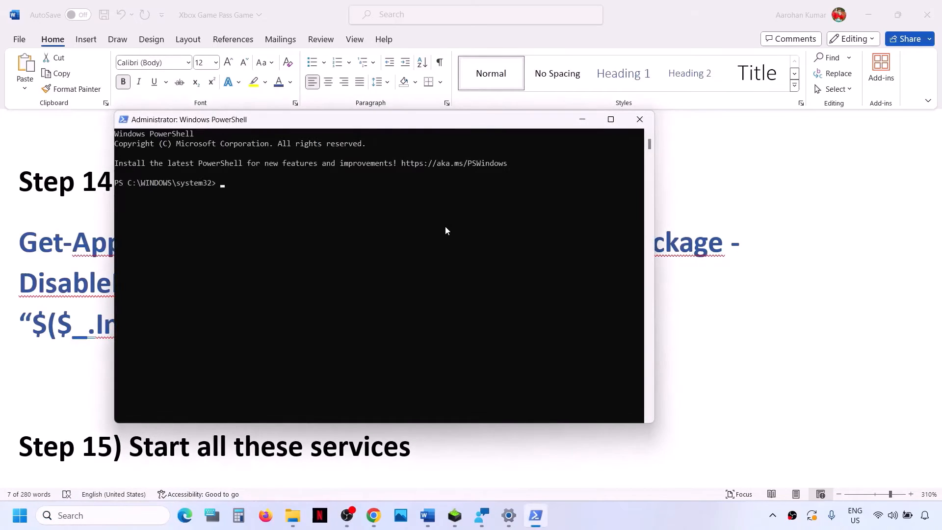
right_click(445, 231)
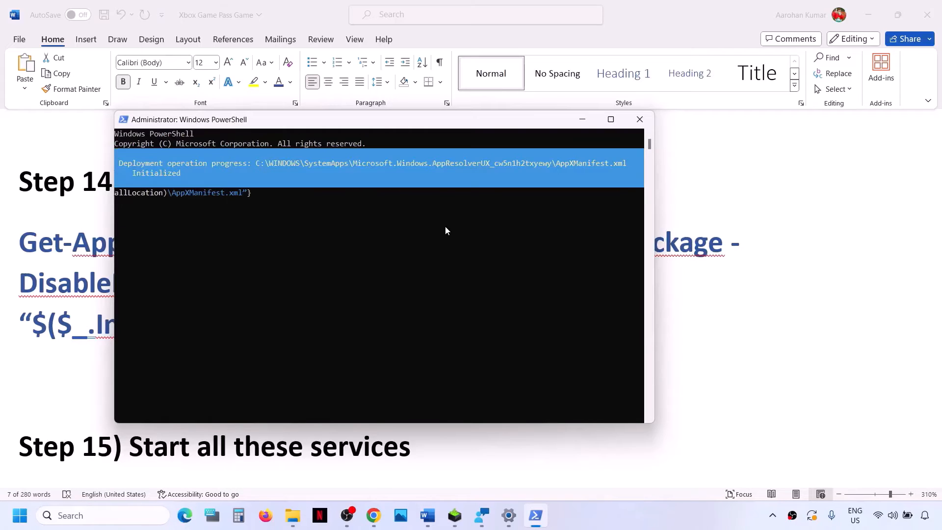
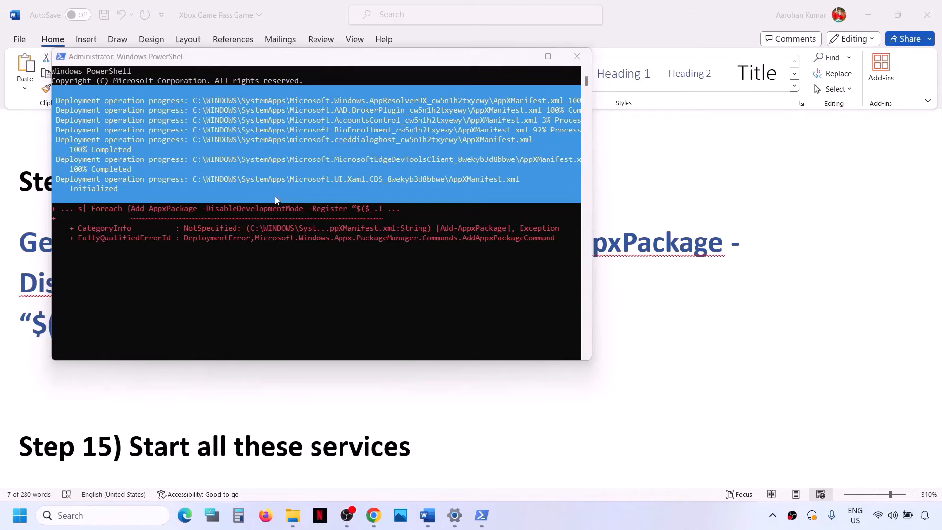
Return to the Word document, show the Windows power options for restarting, and dismiss them without choosing one.
click(180, 393)
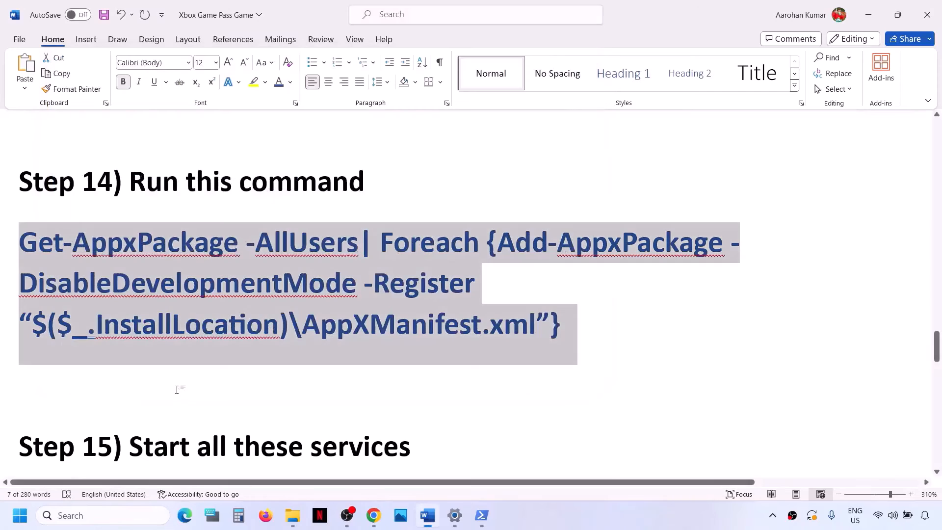
click(22, 517)
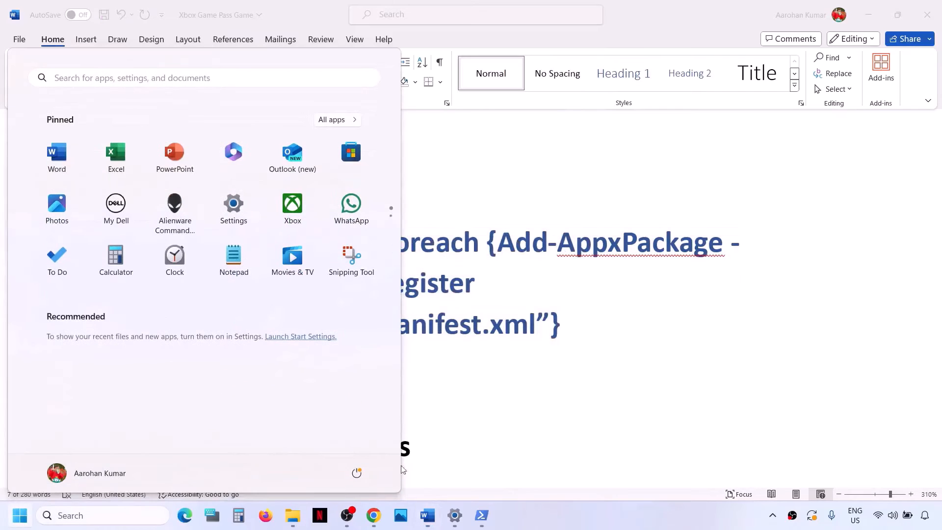
click(357, 474)
click(598, 366)
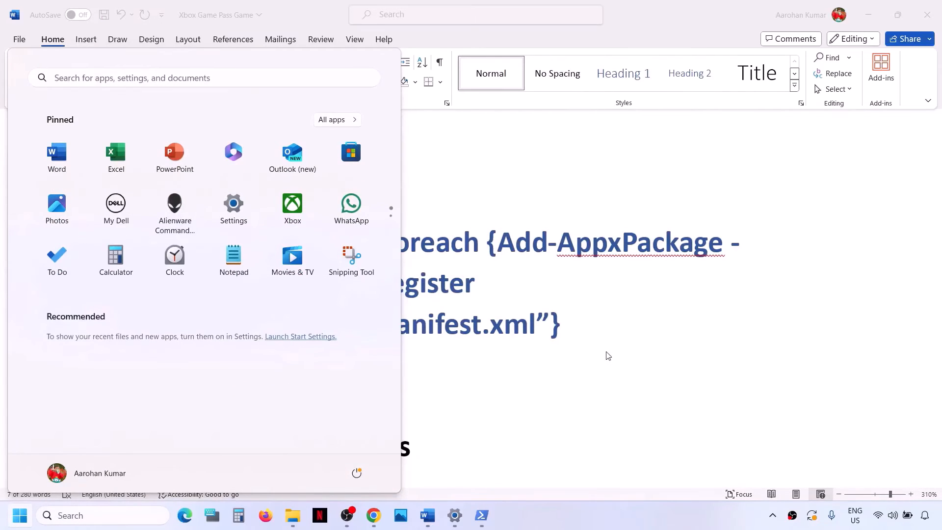
Bring up Step 15 in the Word document, then open the Windows Services console from search and maximize it.
click(606, 356)
scroll(347, 397, down, 8)
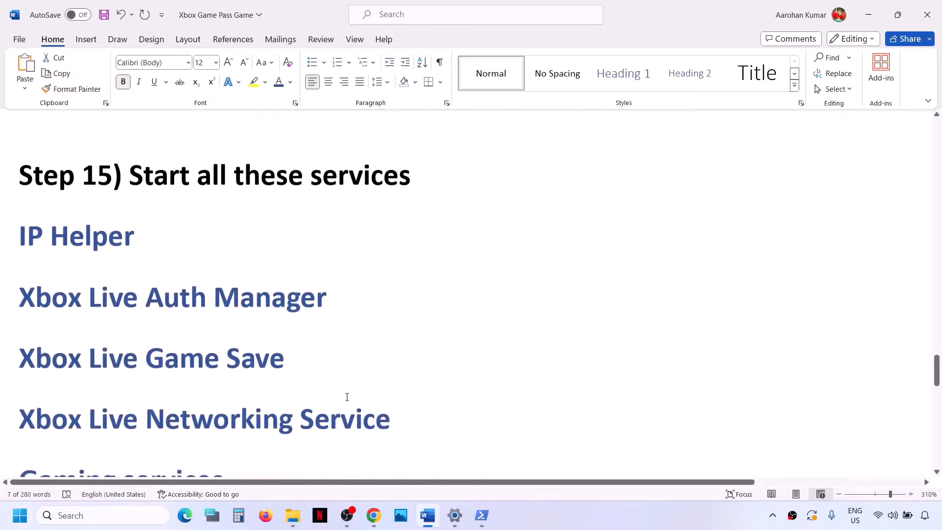
scroll(347, 397, up, 1)
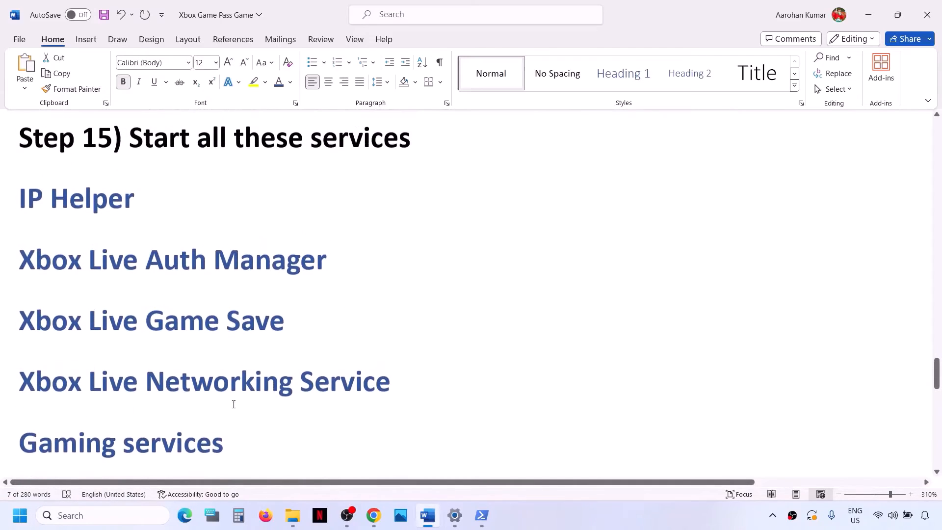
click(96, 523)
text(services)
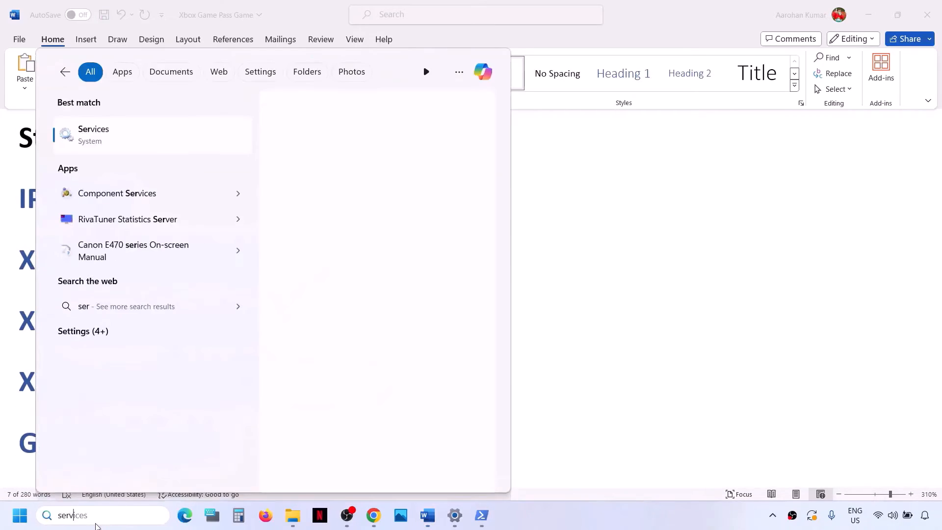
key(Return)
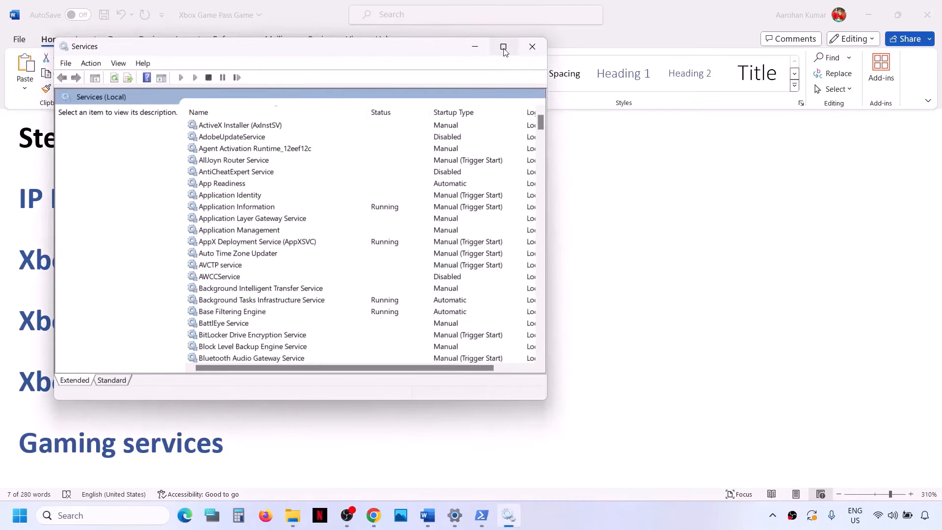
click(504, 48)
Find the IP Helper service, set its startup type to Automatic, and save its properties.
click(257, 328)
key(i)
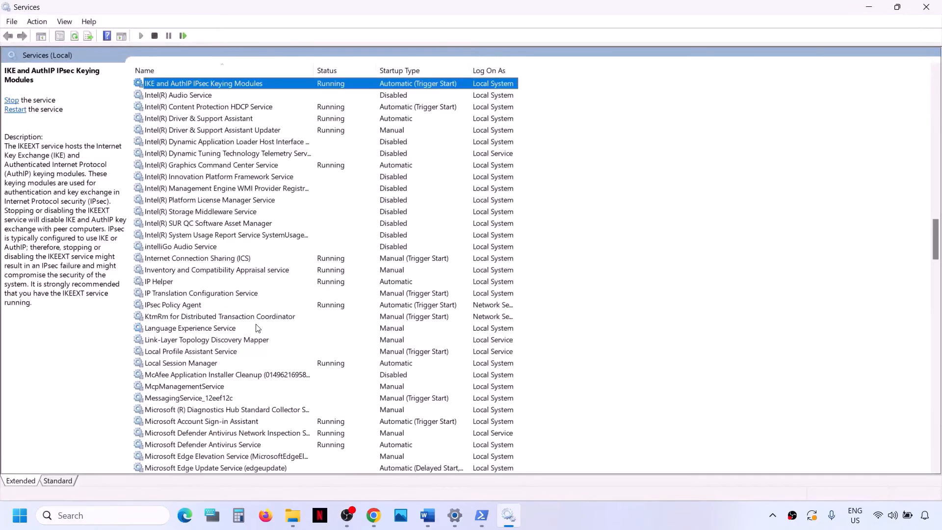
double_click(156, 282)
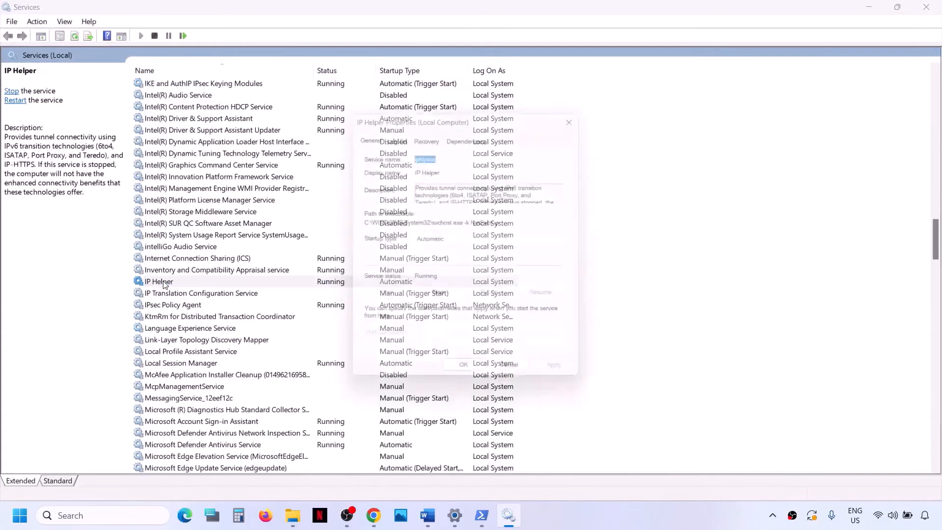
click(453, 242)
click(449, 250)
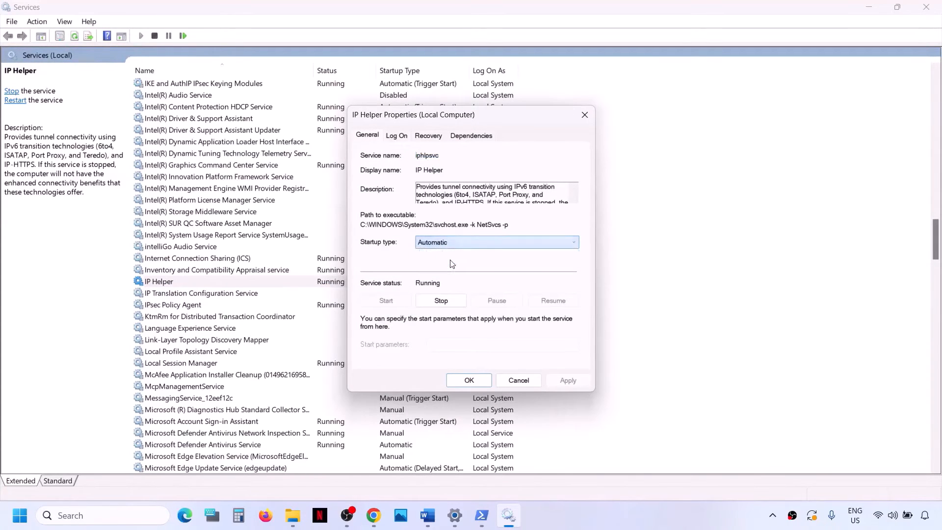
click(565, 381)
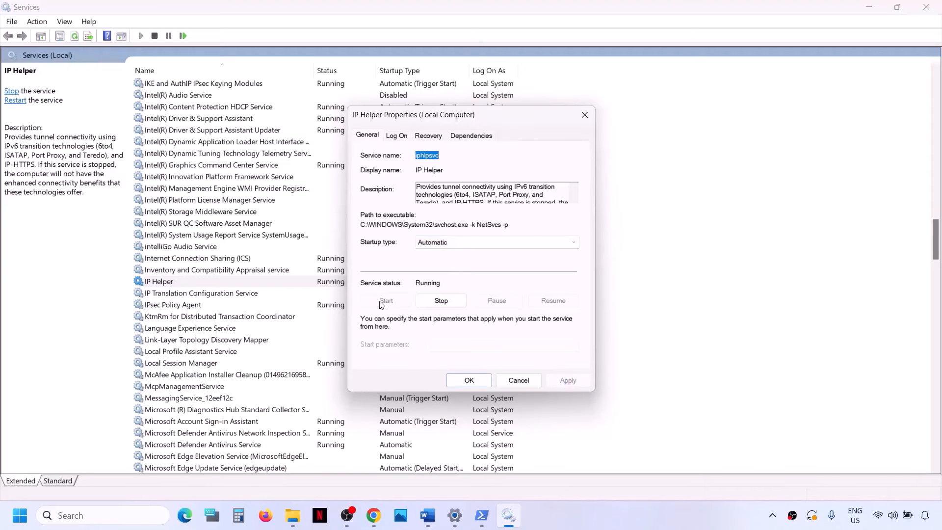
click(469, 382)
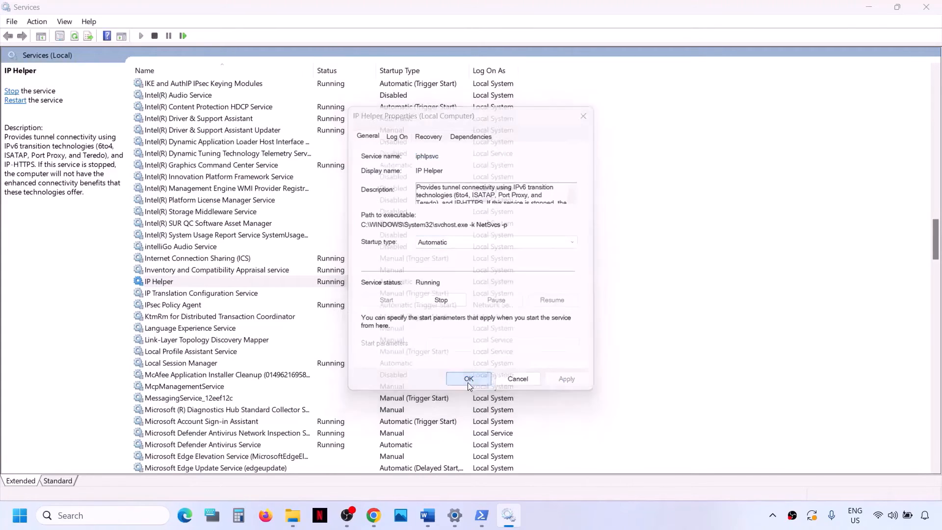
Find the Xbox Accessory Management Service, set its startup type to Automatic, and save its properties.
click(223, 352)
key(x)
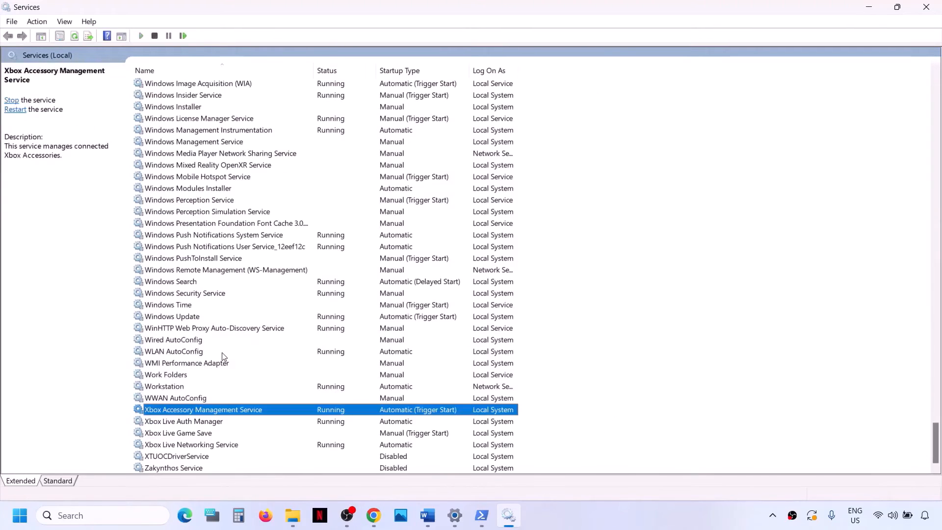
double_click(222, 413)
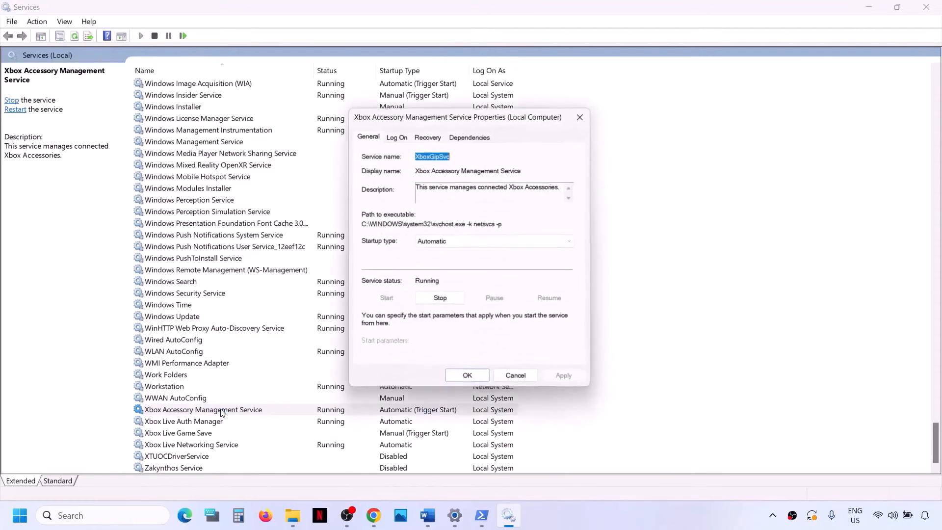
click(472, 243)
click(449, 261)
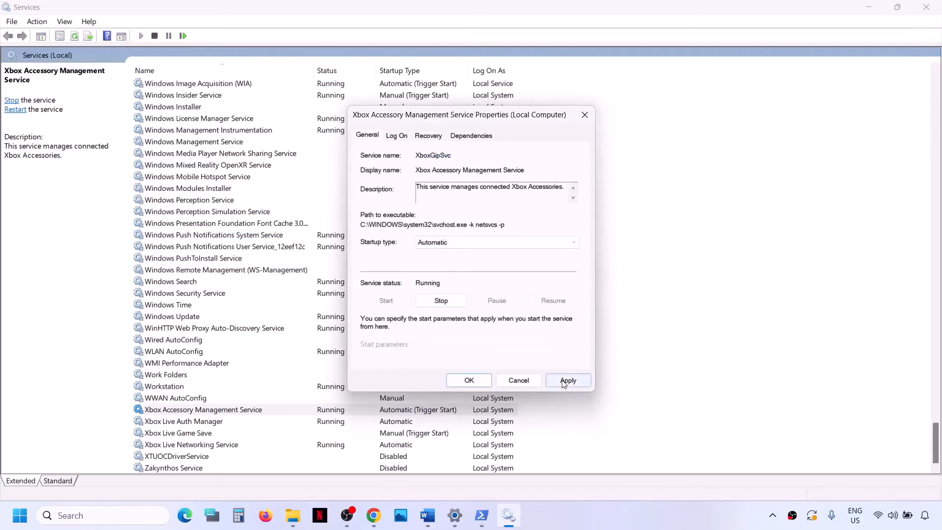
click(569, 381)
click(470, 379)
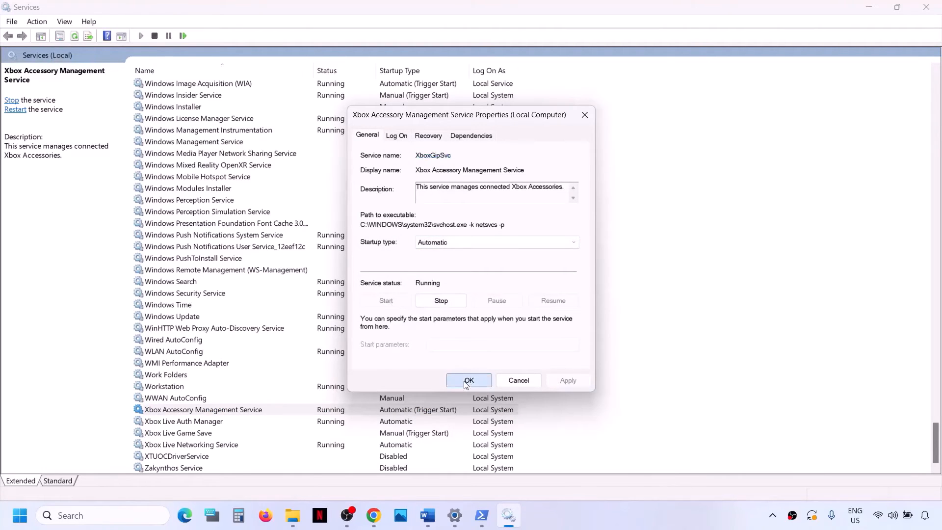
Set the Xbox Live Auth Manager service's startup type to Automatic and save its properties.
double_click(176, 425)
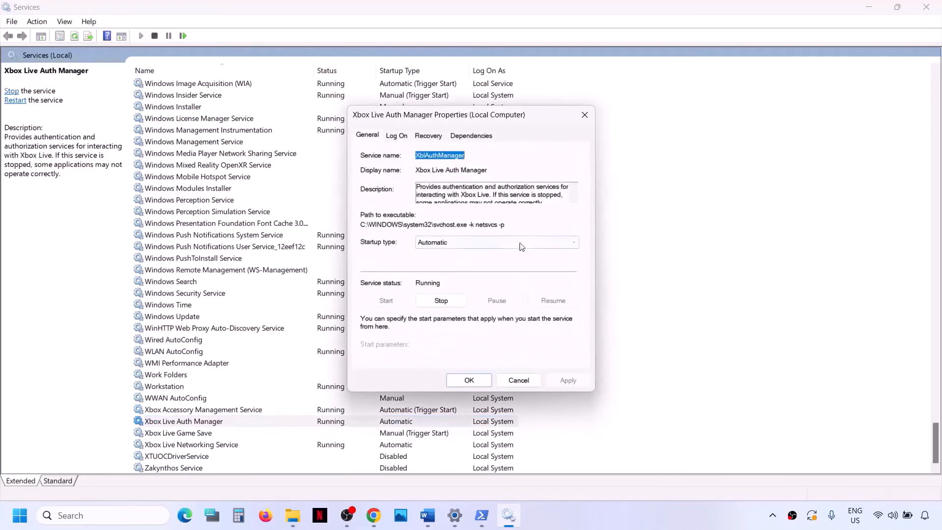
click(484, 243)
click(462, 265)
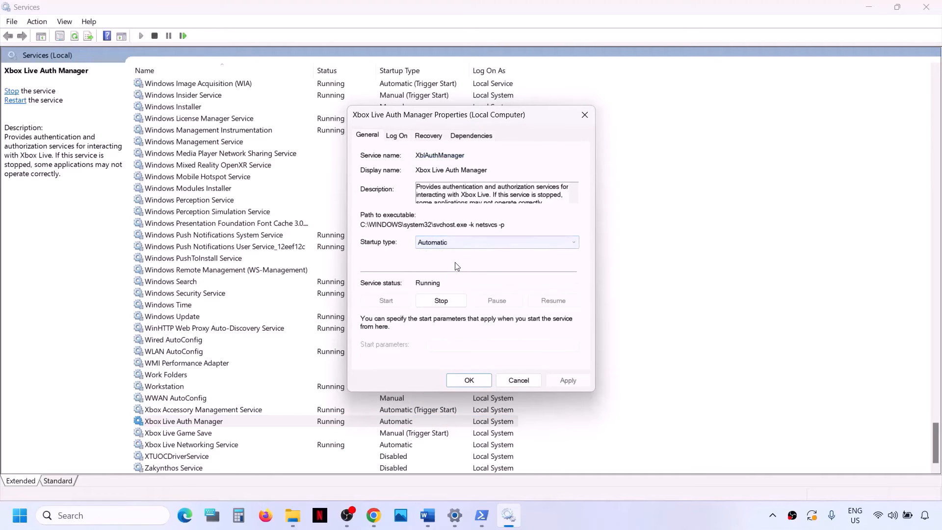
click(567, 383)
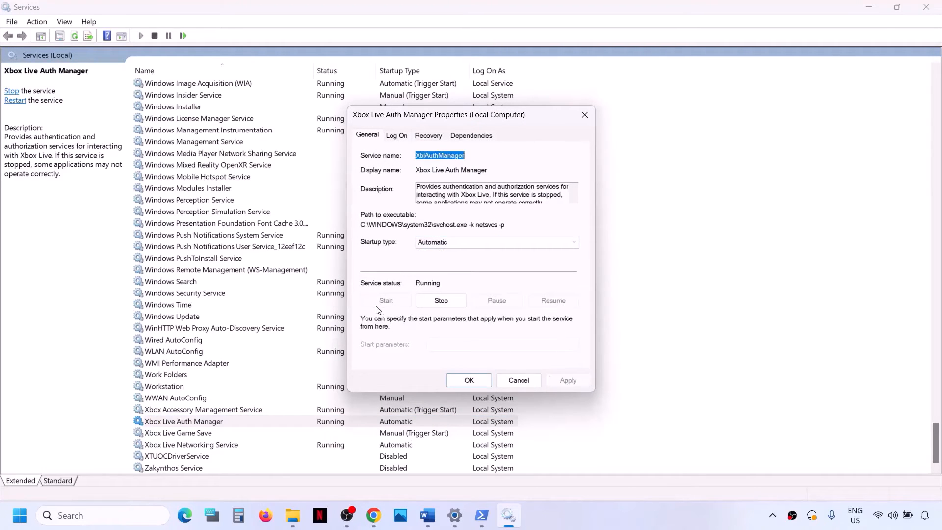
click(468, 381)
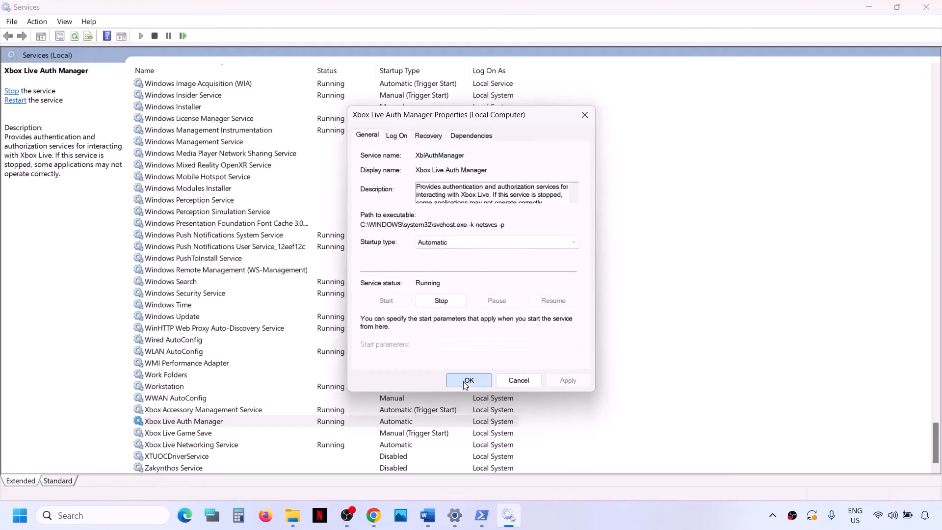
Set the Xbox Live Game Save service's startup type to Automatic, apply it, and start the service.
double_click(179, 433)
click(451, 242)
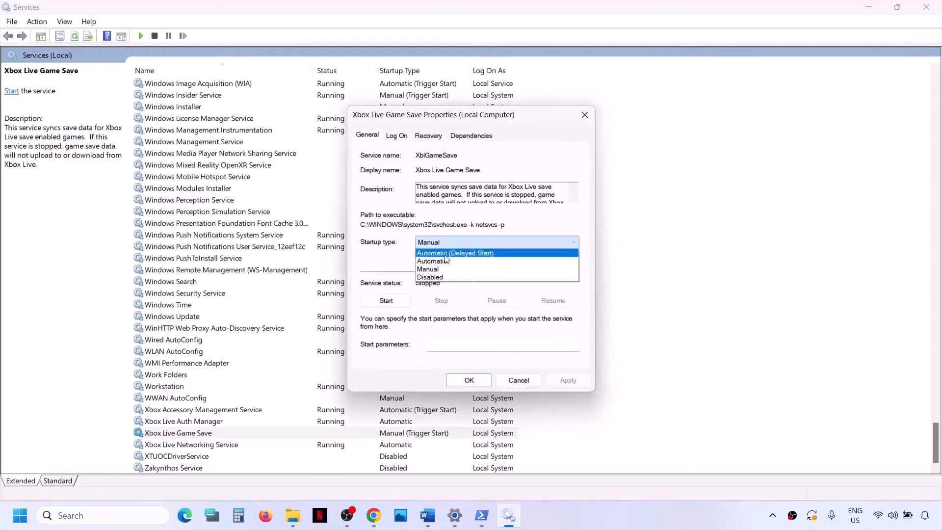
click(438, 262)
click(566, 381)
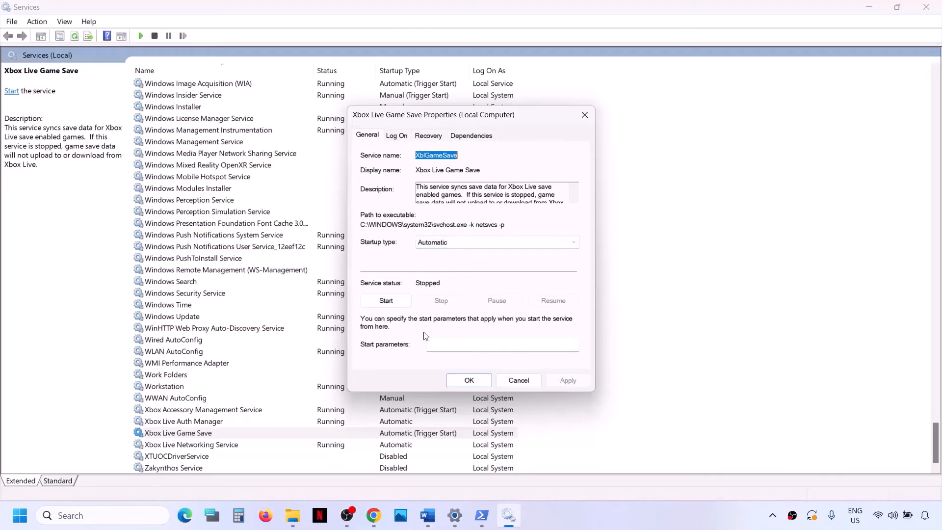
click(387, 299)
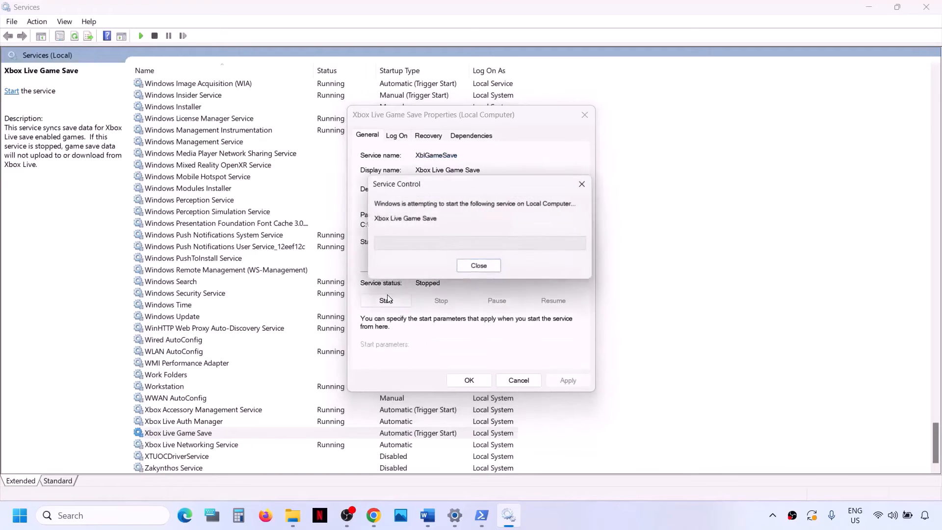
click(470, 381)
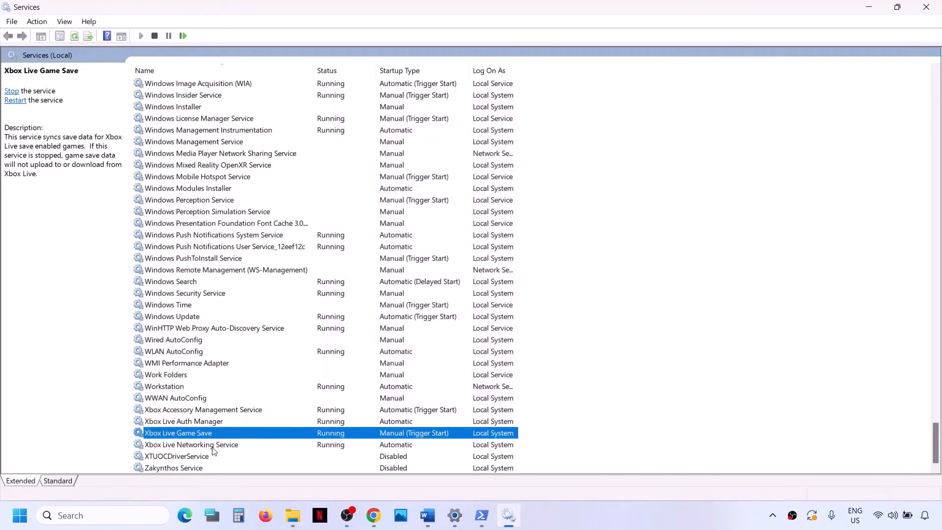
Set the Xbox Live Networking Service's startup type to Automatic and save its properties.
double_click(213, 446)
click(448, 245)
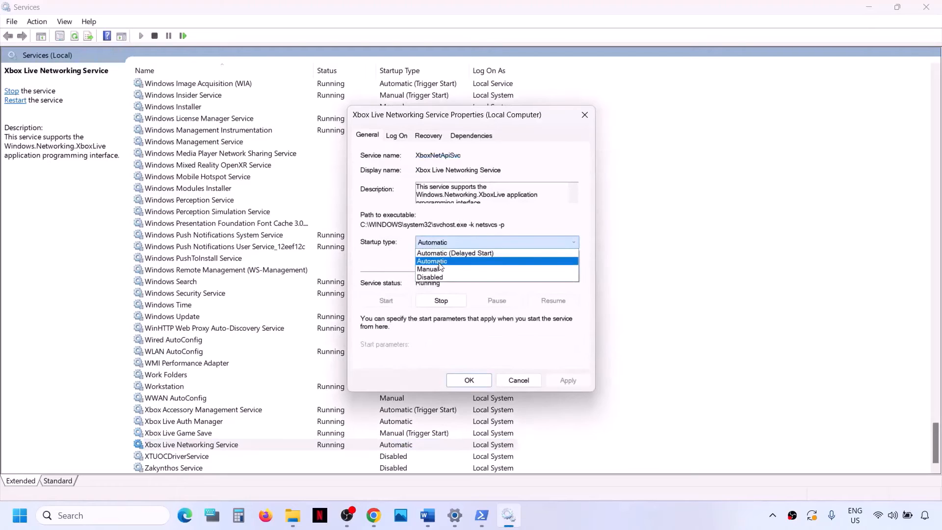
click(441, 252)
click(552, 385)
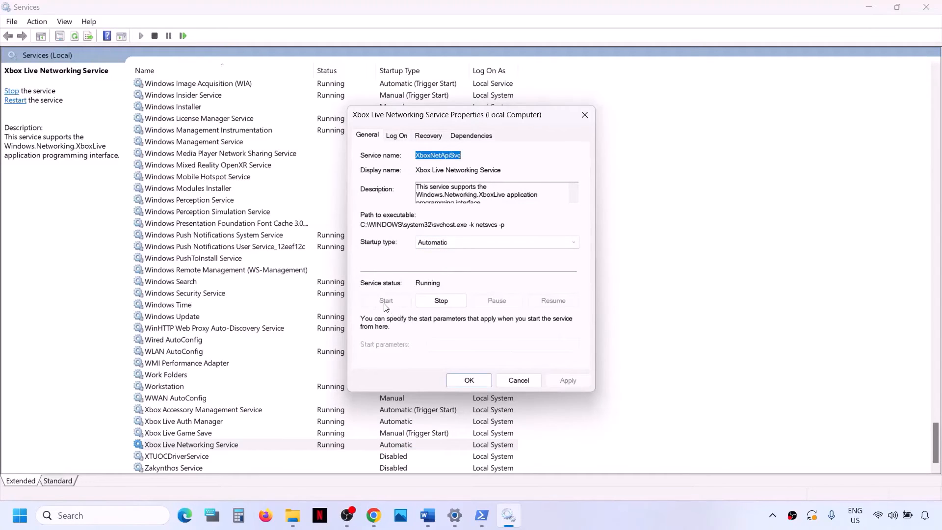
click(471, 381)
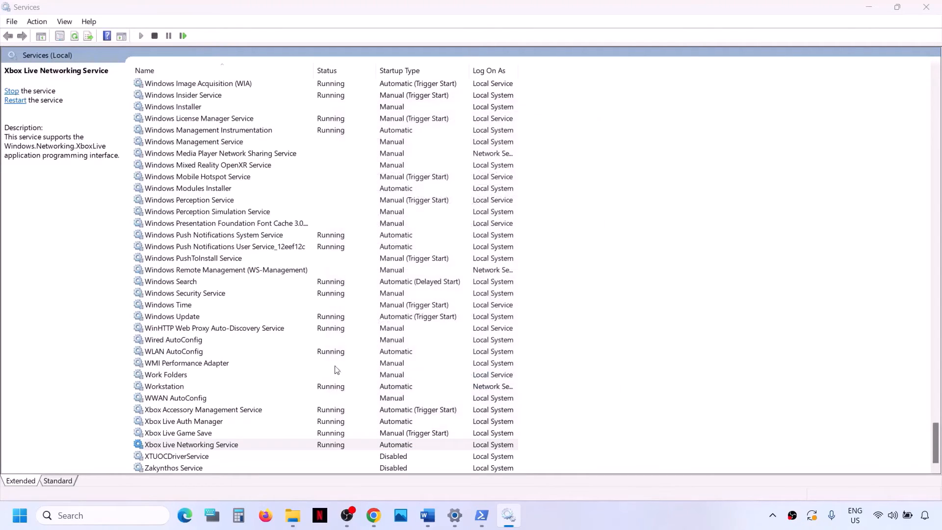
Set the Windows Update service's startup type to Automatic and save its properties.
click(189, 320)
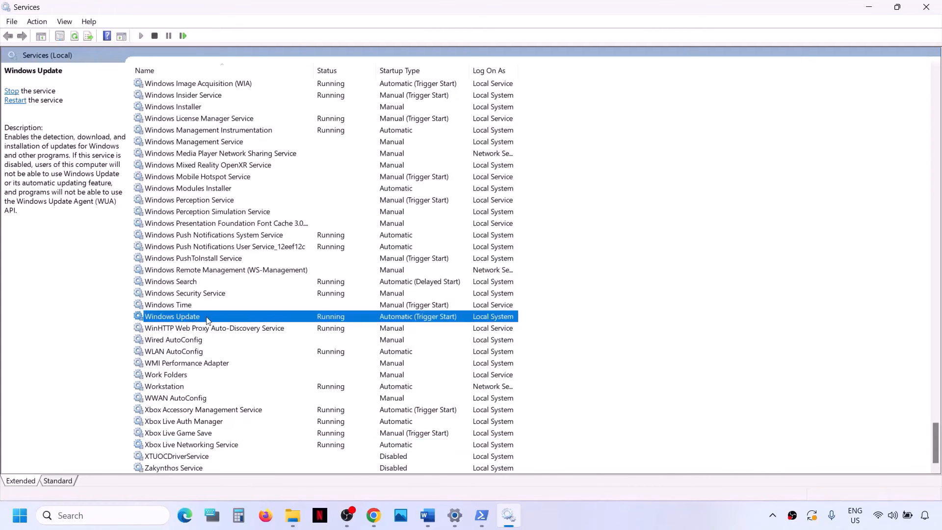
double_click(212, 320)
click(467, 239)
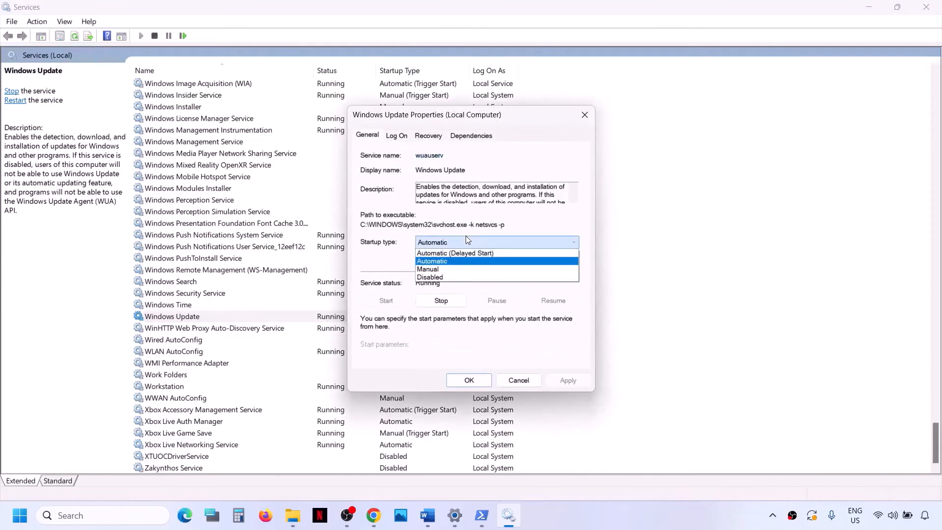
click(460, 261)
click(573, 384)
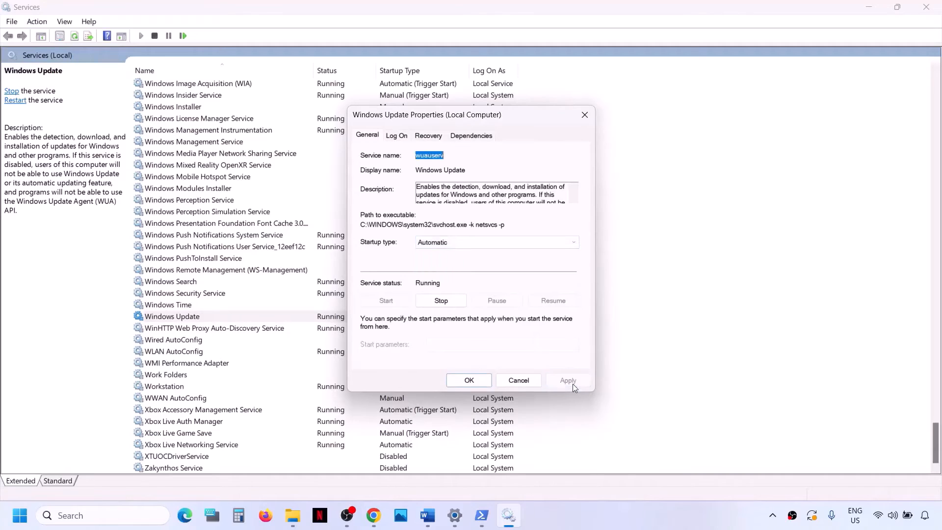
click(469, 381)
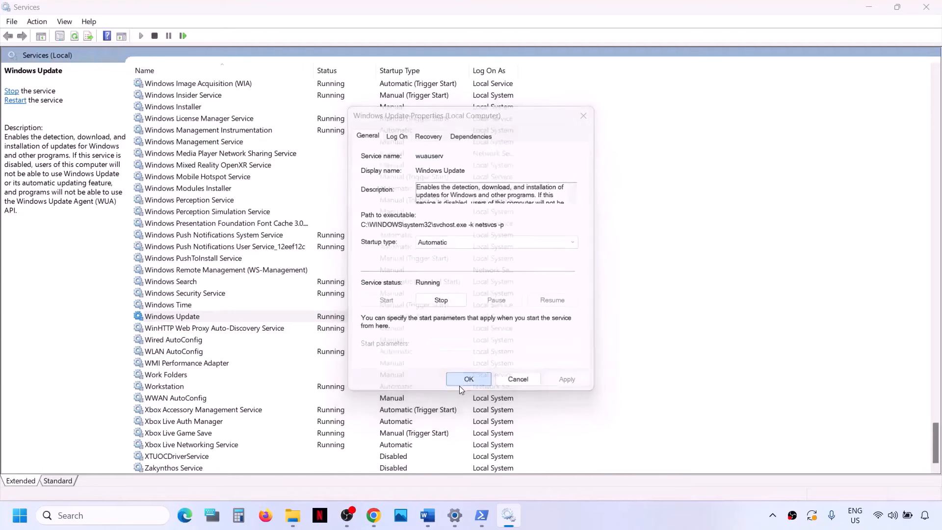
Find the first Gaming Services entry, check its startup type and status in its properties, and close them unchanged.
click(207, 270)
key(g)
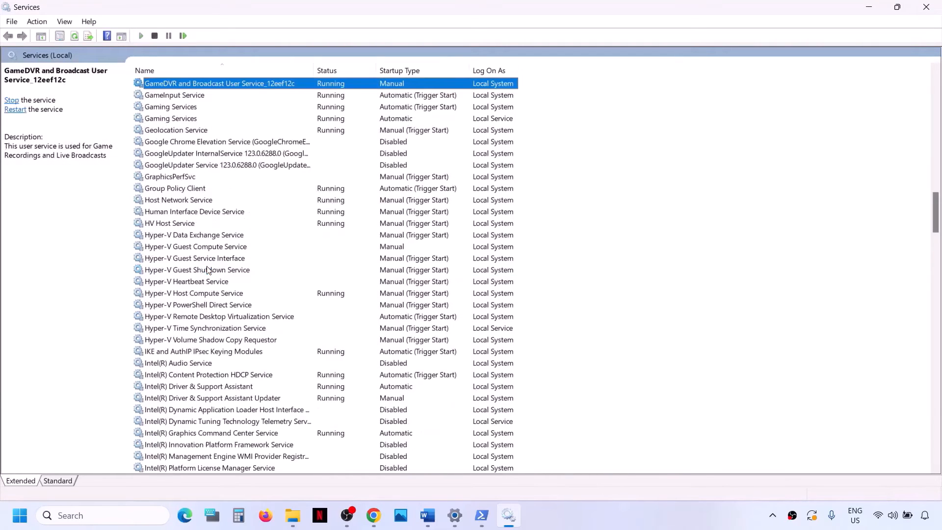
click(185, 111)
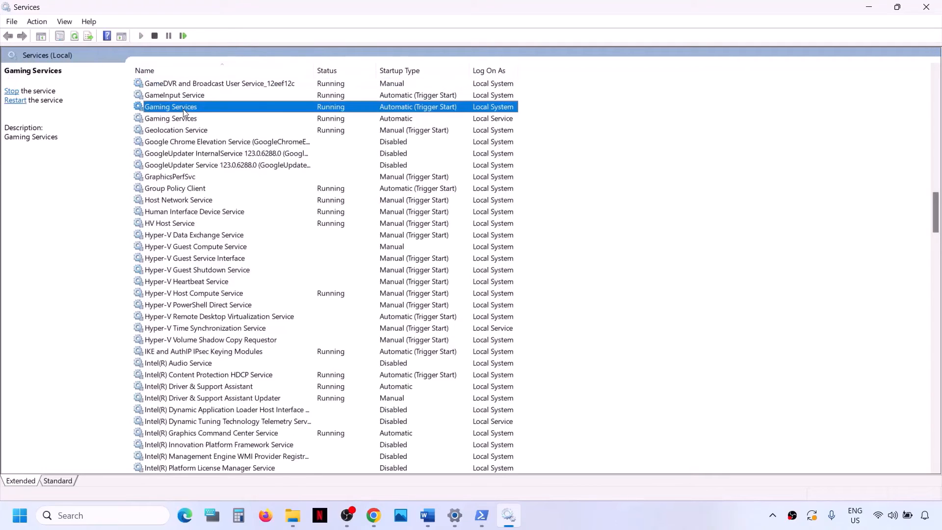
double_click(320, 109)
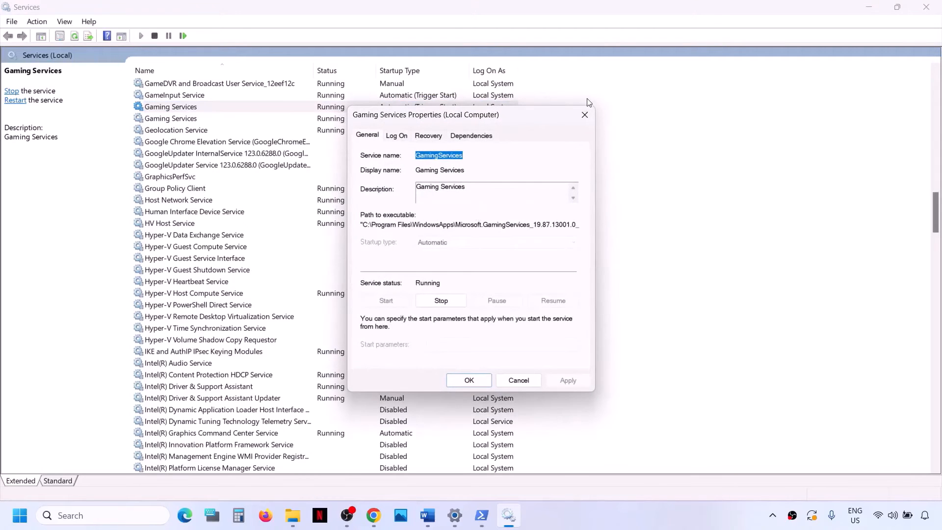
click(585, 115)
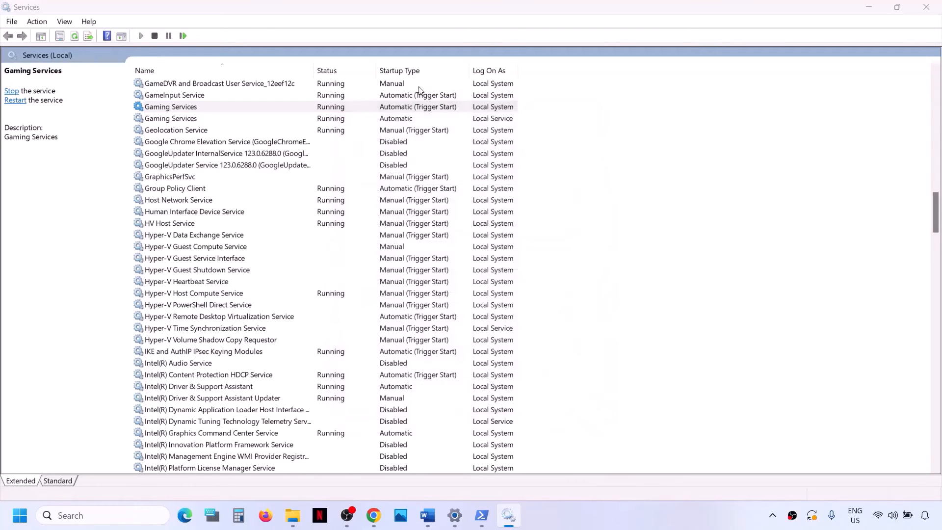
Restart both Gaming Services entries in the services list, one after the other.
right_click(329, 109)
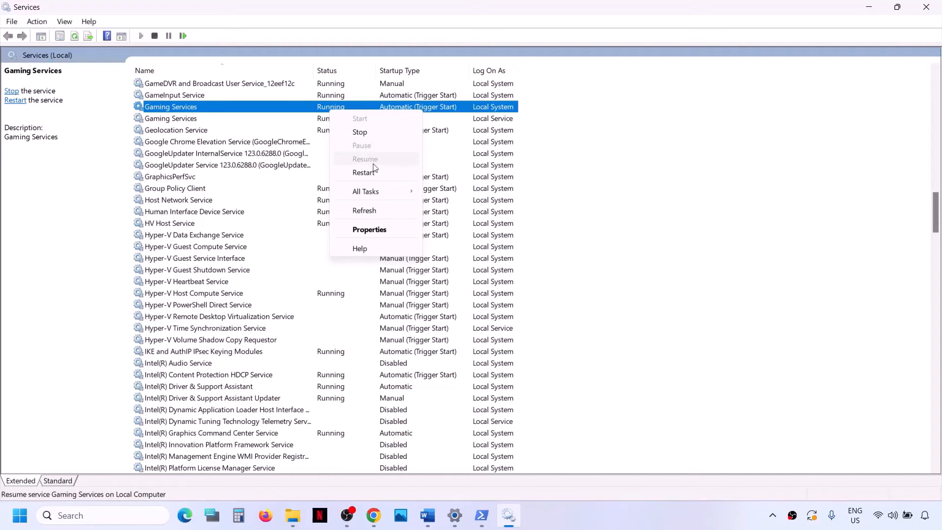
click(363, 173)
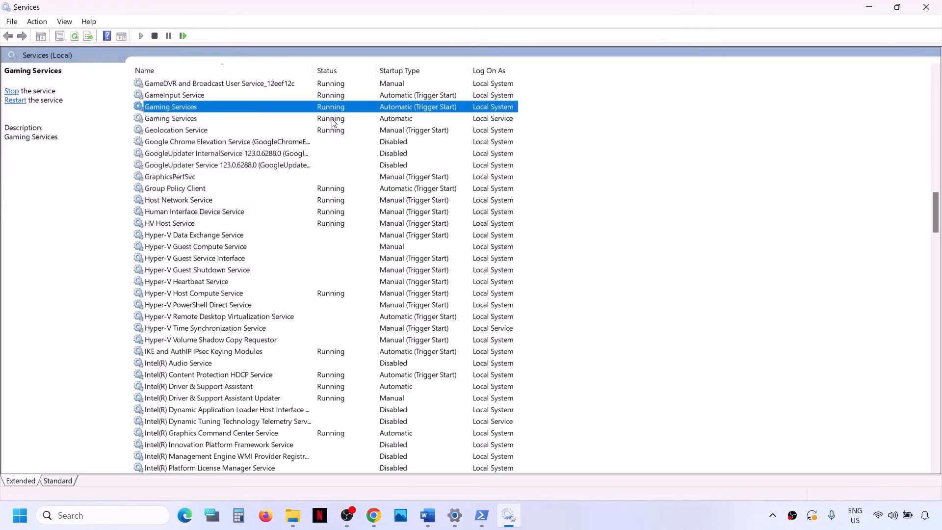
click(333, 121)
right_click(331, 128)
click(369, 181)
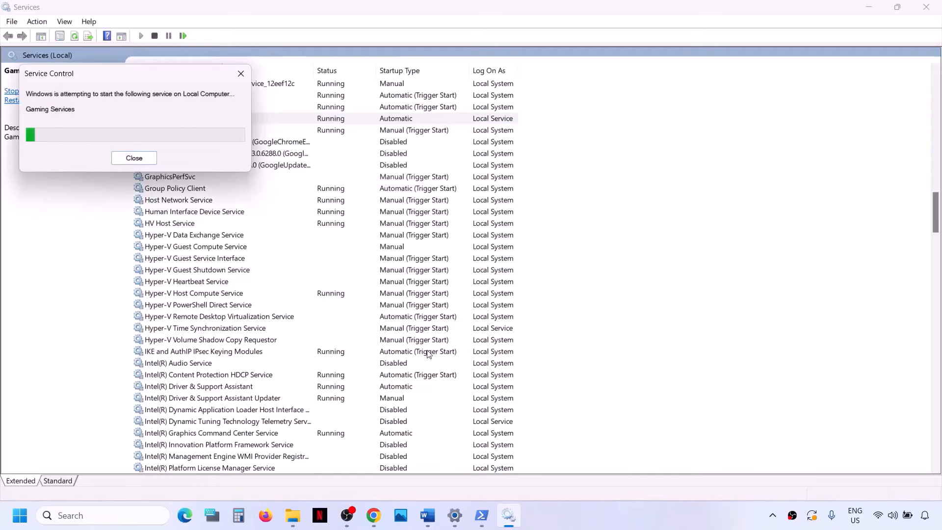
Set the Microsoft Store Install Service's startup type to Automatic, save its properties and leave the Services window.
click(234, 303)
key(m)
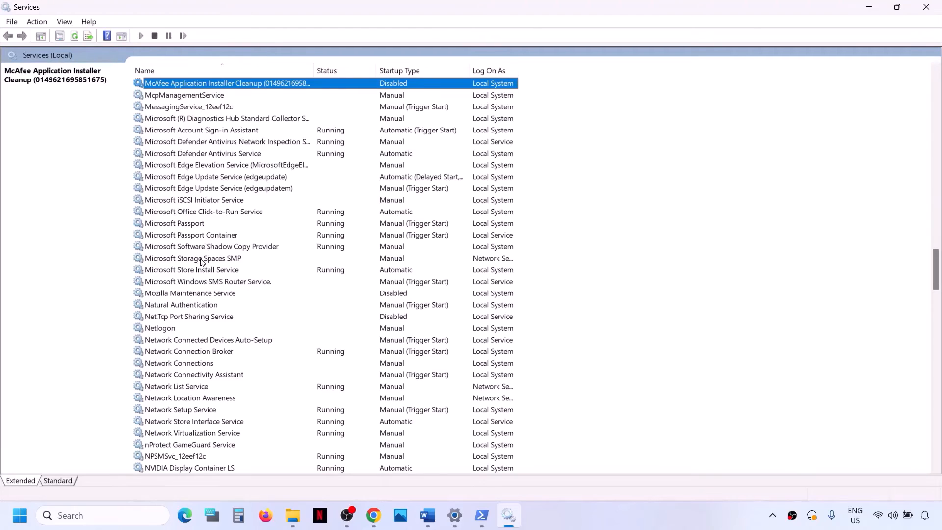
click(198, 271)
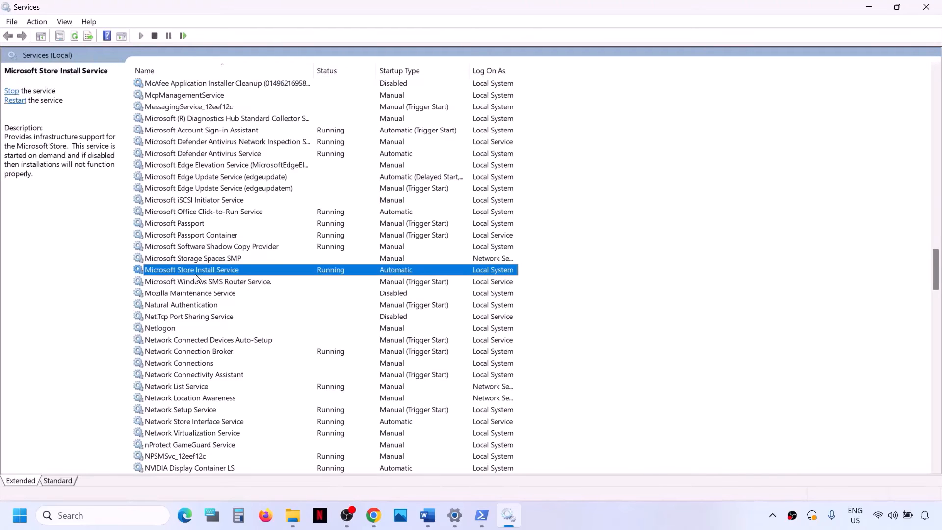
double_click(255, 272)
click(442, 242)
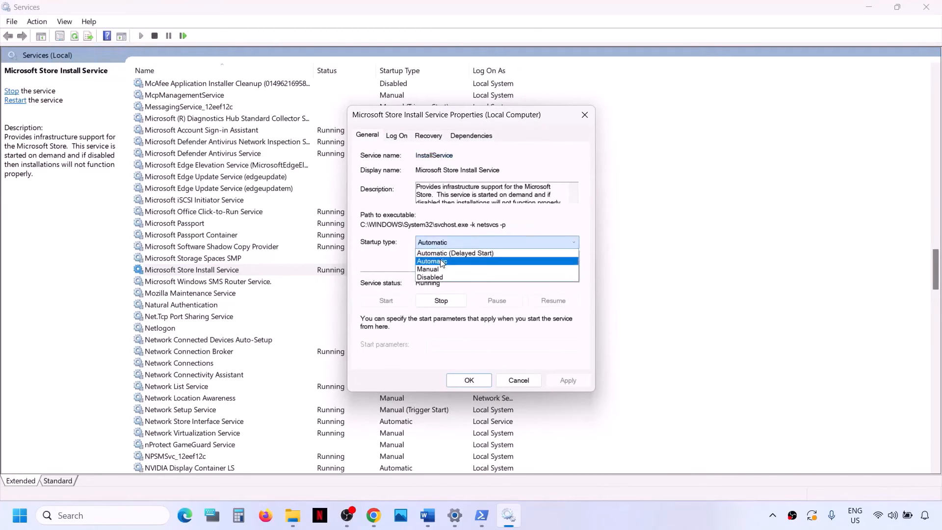
click(441, 261)
click(568, 381)
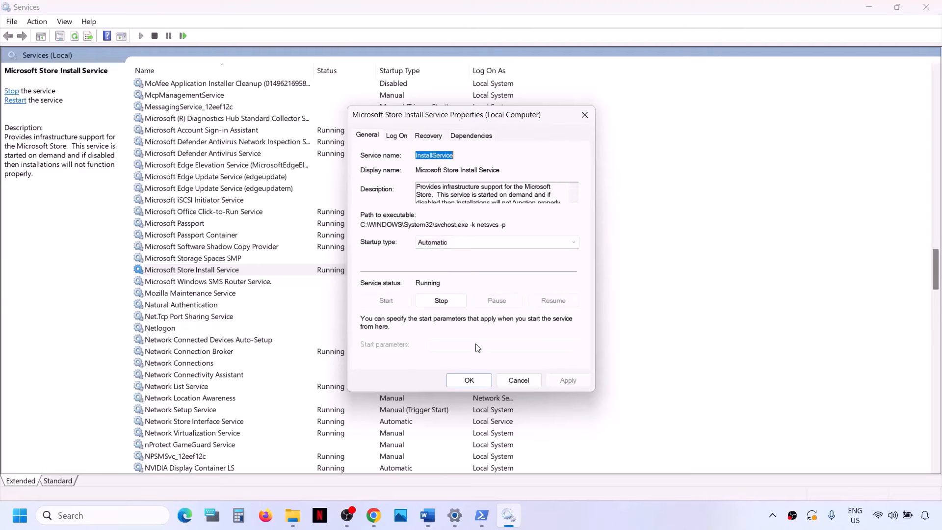
click(452, 380)
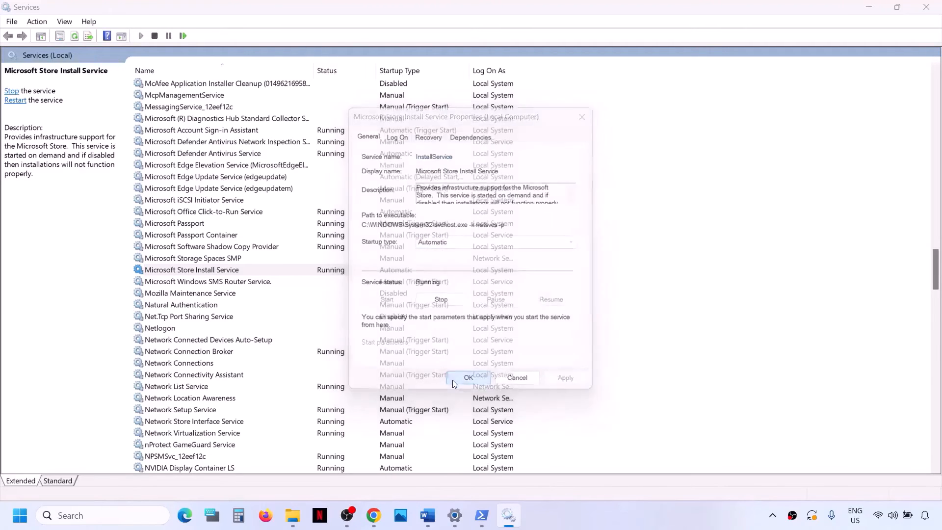
click(932, 8)
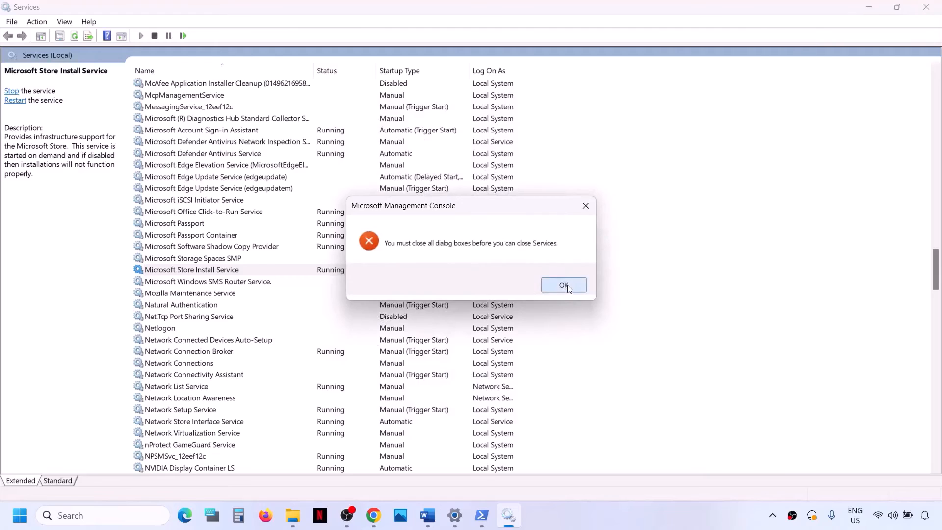
click(568, 284)
click(938, 5)
Copy the Get-AppxPackage *gamingservices* removal command from Step 16 of the Word checklist.
scroll(492, 374, down, 5)
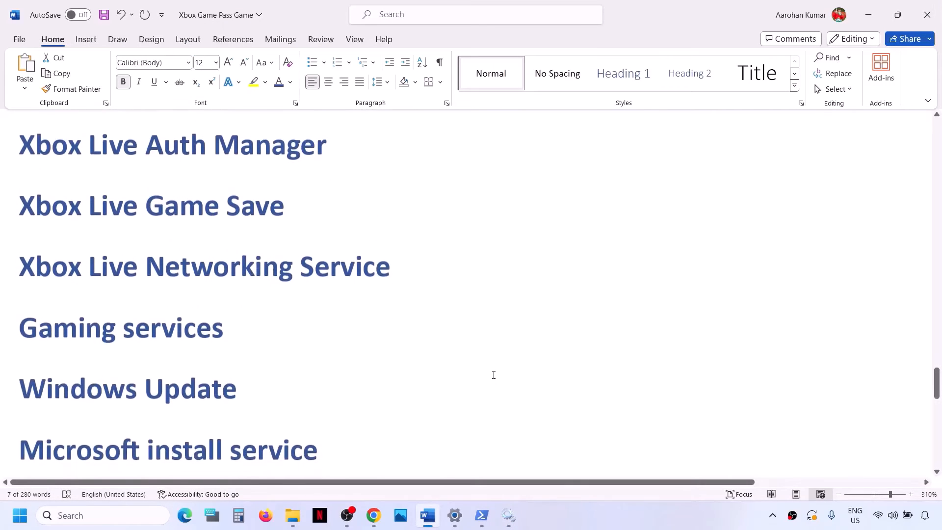
scroll(493, 374, down, 2)
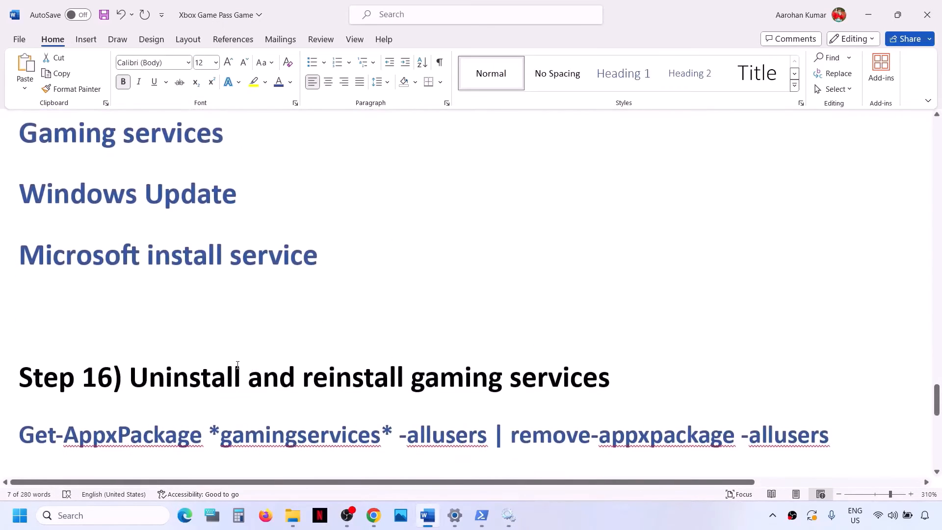
scroll(237, 365, down, 3)
scroll(238, 365, down, 1)
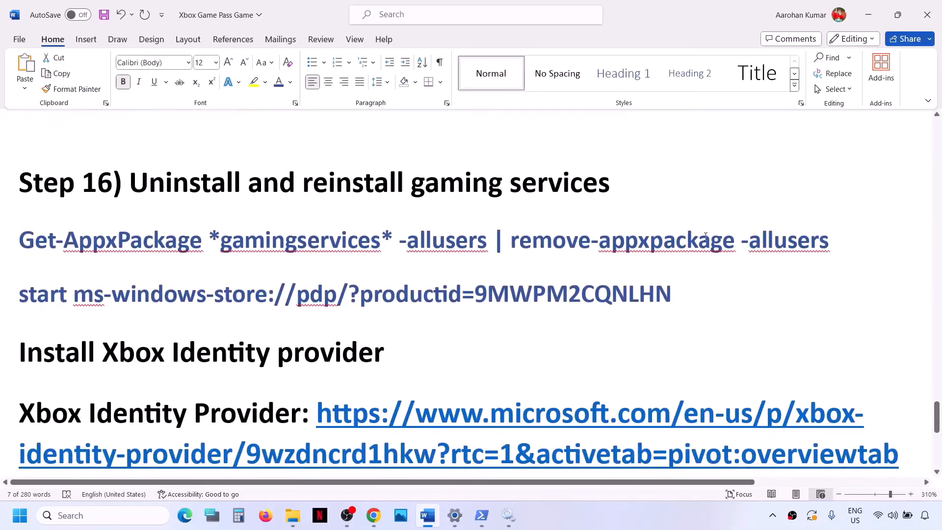
drag(842, 241, 2, 245)
key(super+c)
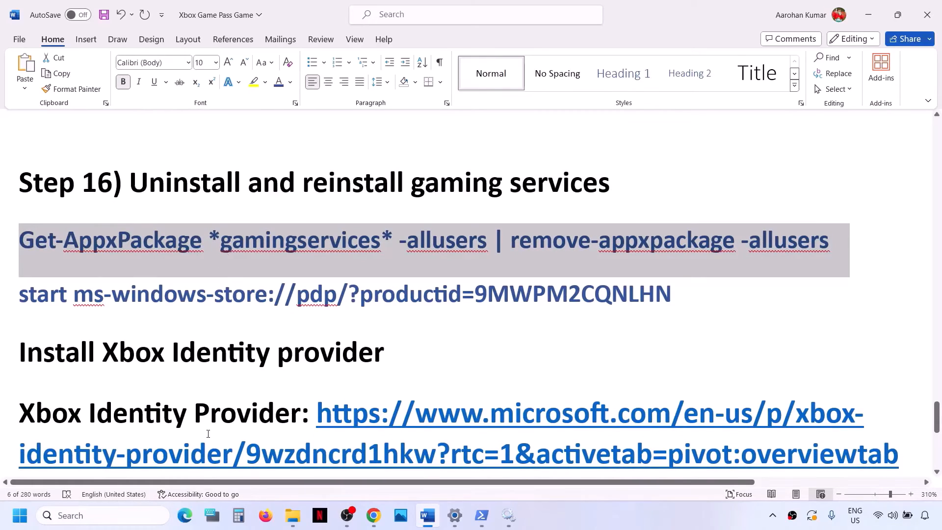
Open Windows PowerShell as administrator and run Get-AppxPackage *gamingservices* -allusers | remove-appxpackage -allusers.
click(112, 519)
text(pow)
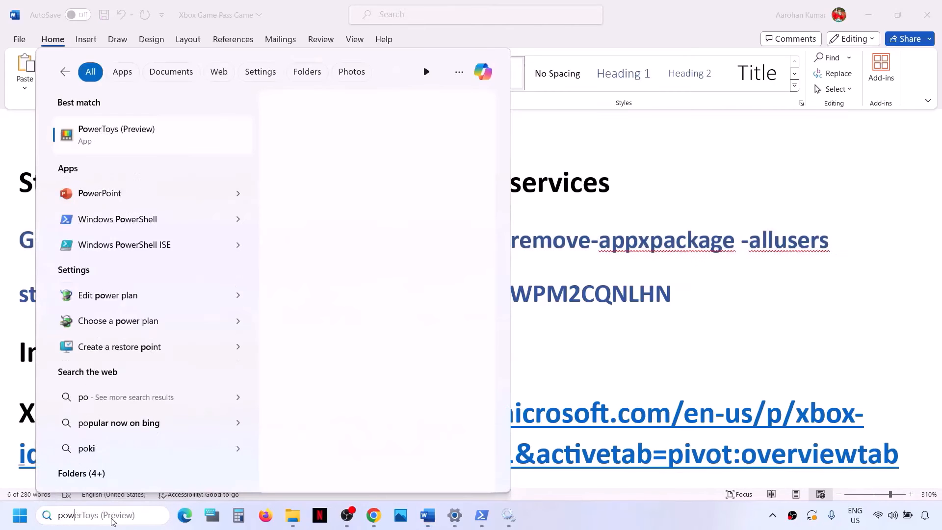
text(ershell)
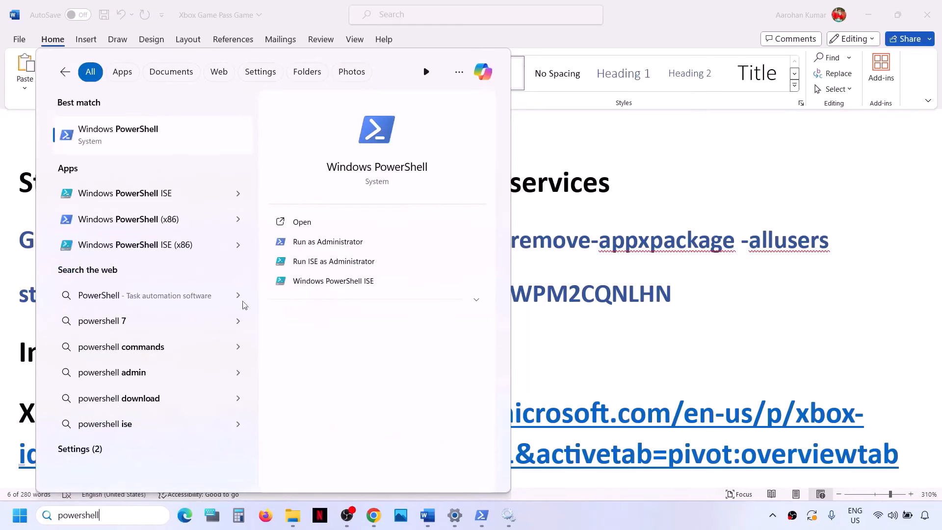
right_click(160, 136)
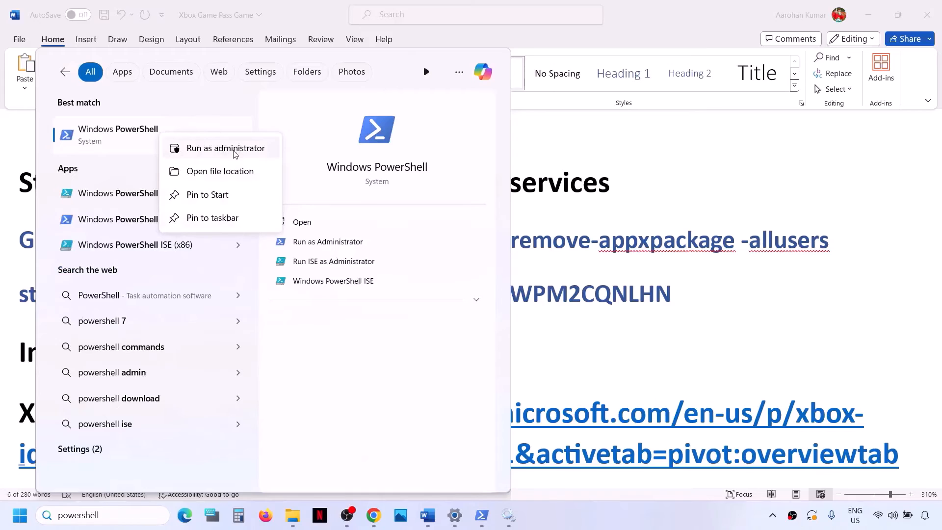
click(241, 153)
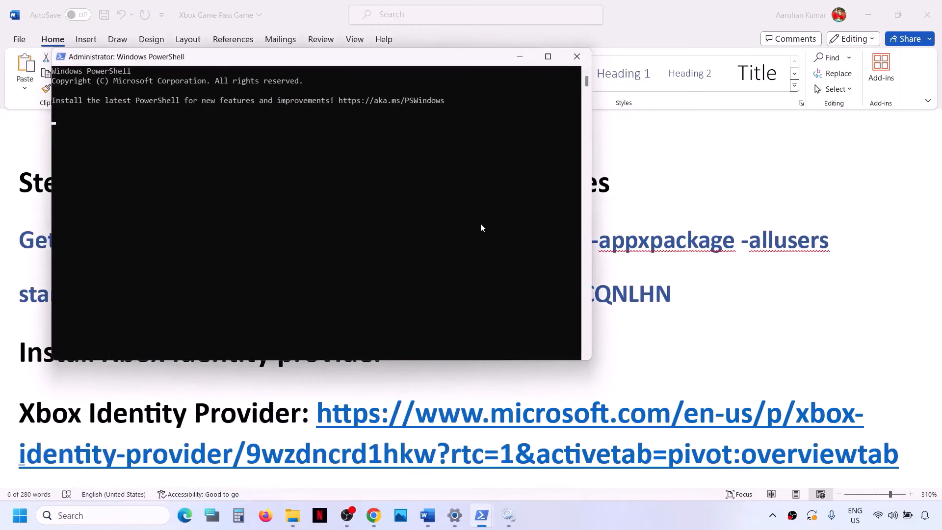
right_click(476, 226)
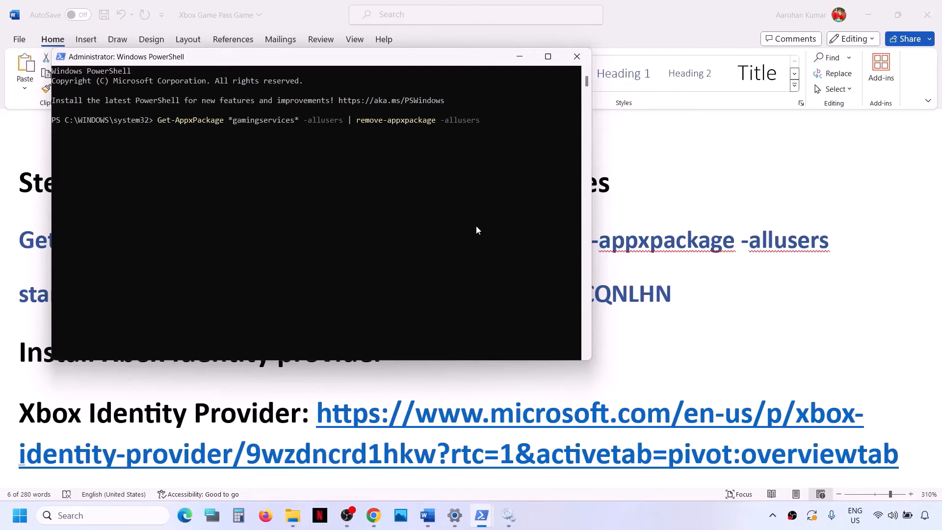
Switch to Word and copy the command start ms-windows-store://pdp/?productid=9MWPM2CQNLHN from Step 16.
key(alt+Tab)
double_click(407, 296)
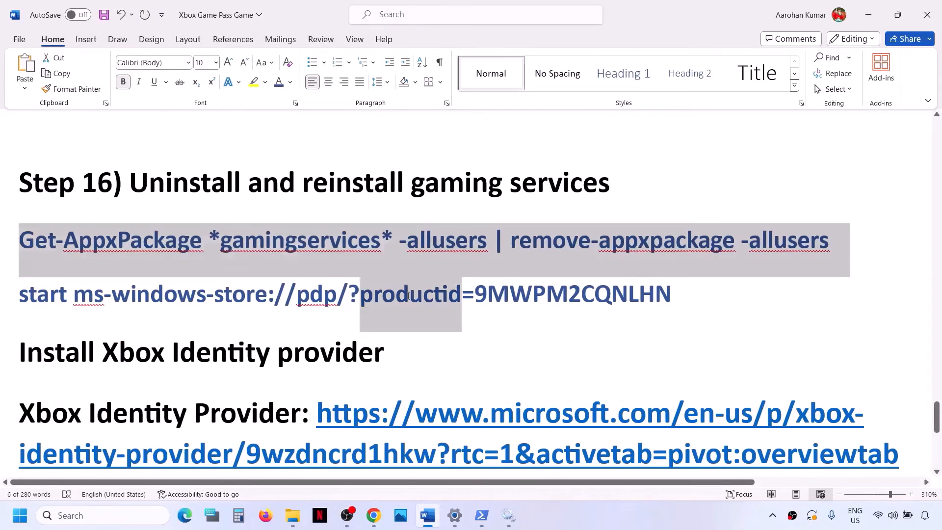
click(408, 296)
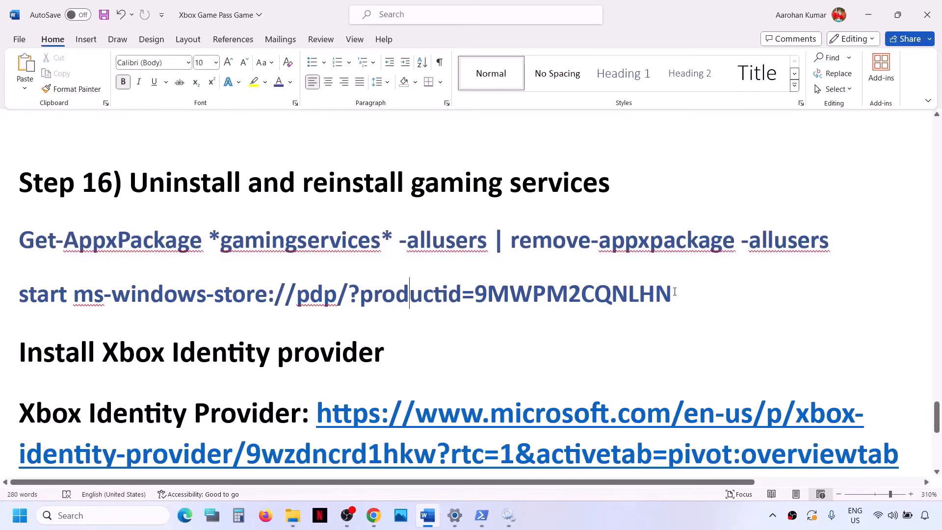
drag(675, 291, 45, 305)
key(ctrl+c)
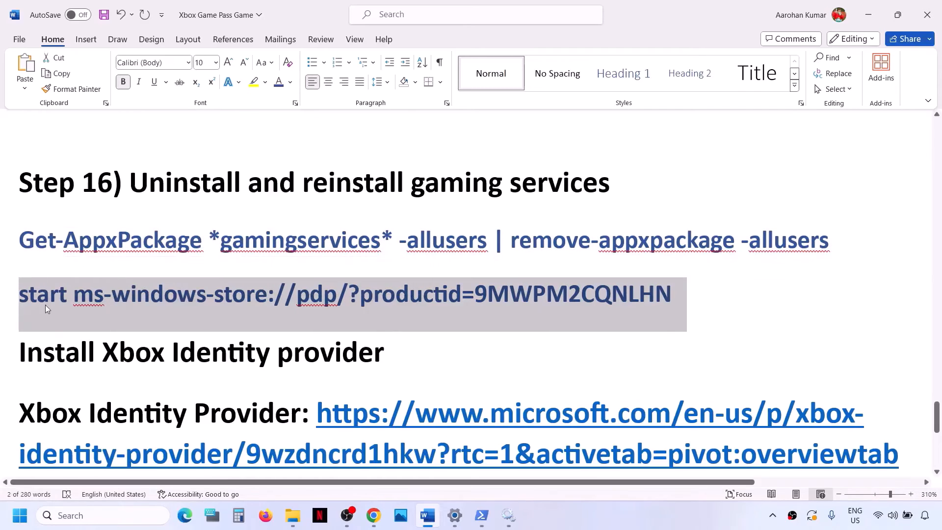
Run the copied store command in PowerShell and get Gaming Services from its maximized Microsoft Store page.
key(alt+Tab)
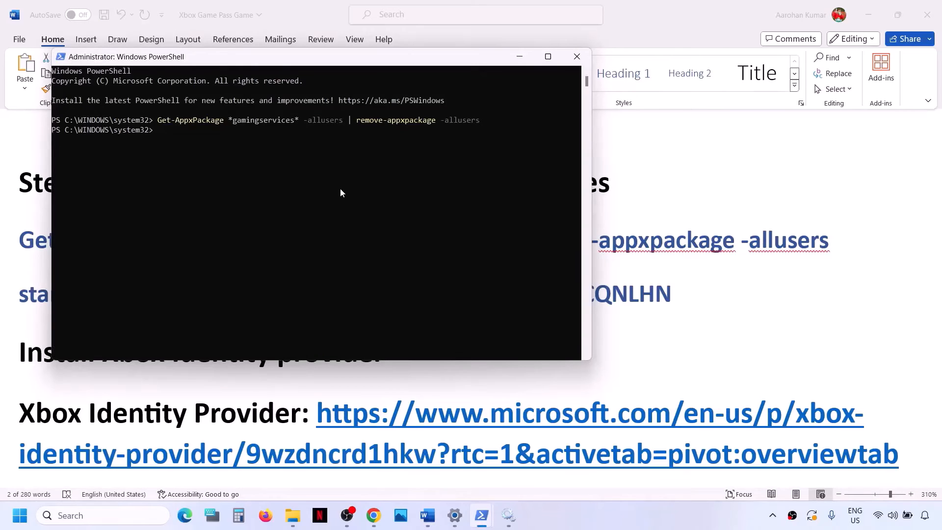
key(ctrl+v)
key(Return)
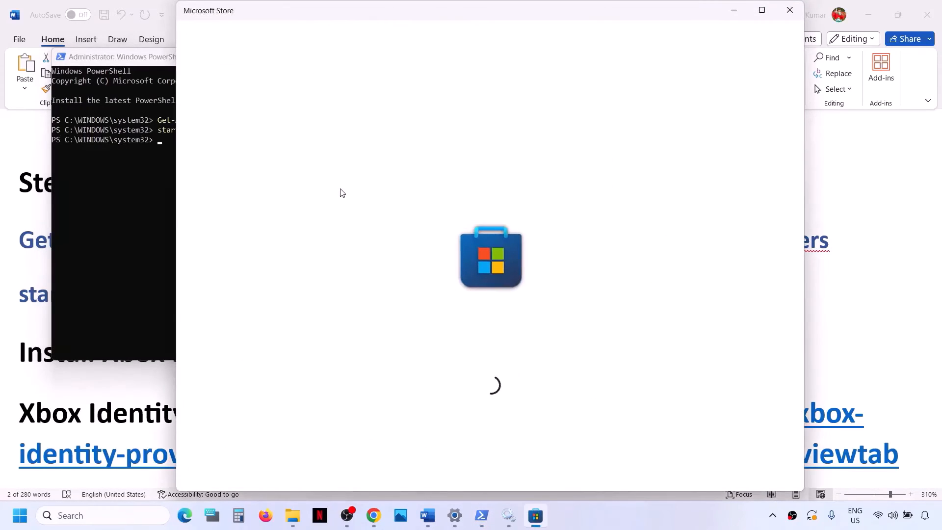
click(771, 10)
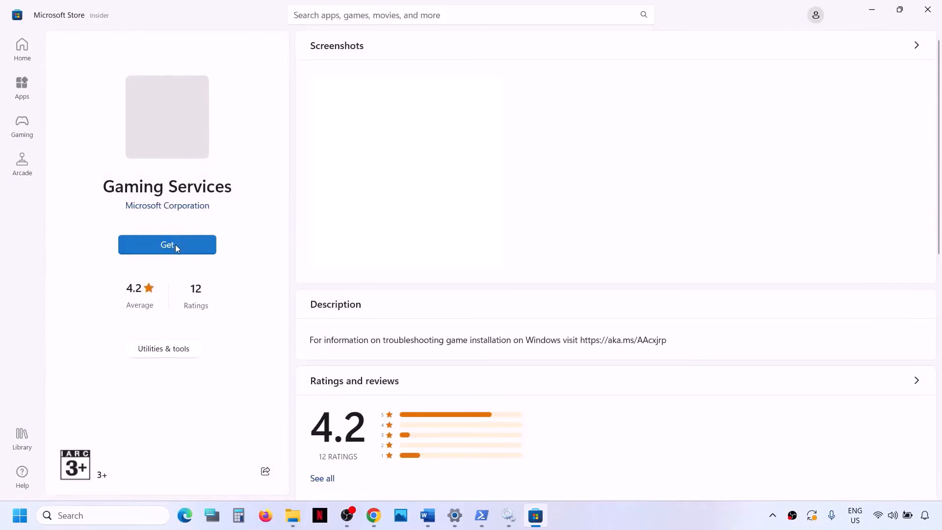
click(175, 245)
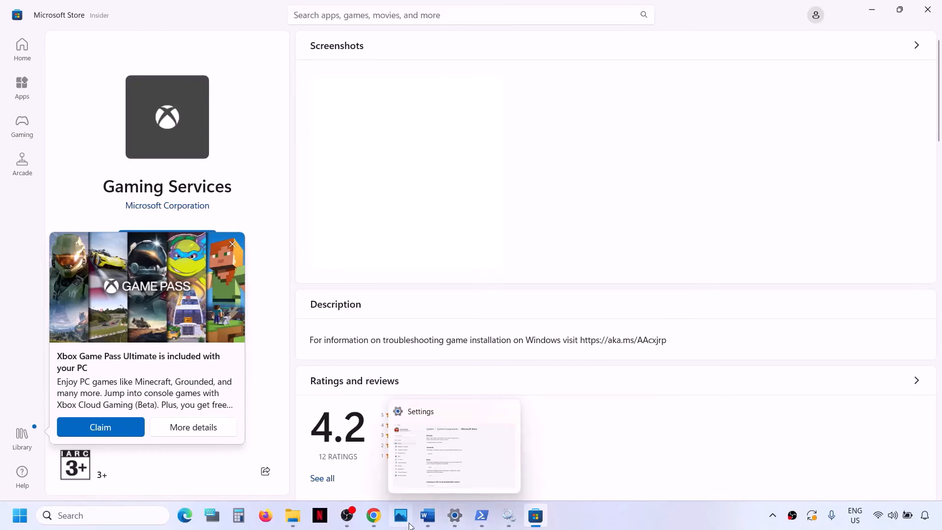
Copy the Xbox Identity Provider link from the Word checklist and open it in a new Chrome tab.
click(432, 520)
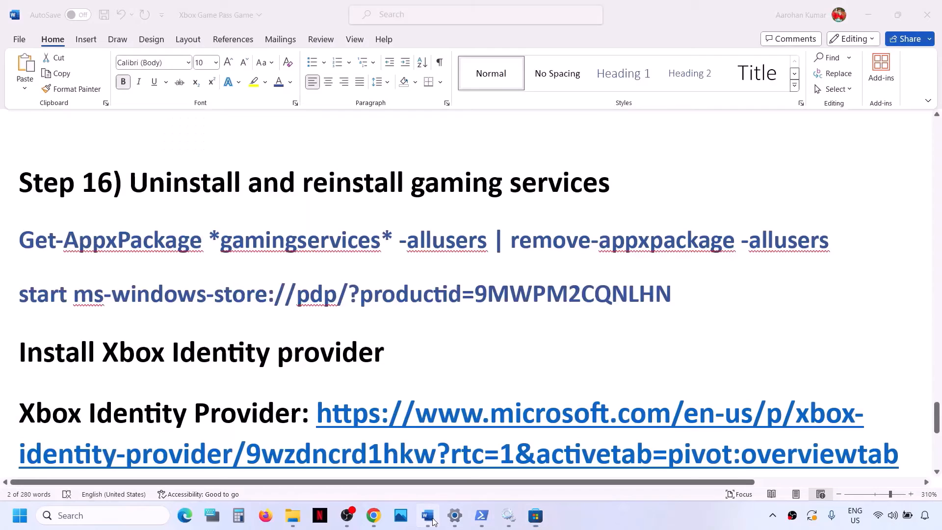
scroll(742, 284, down, 3)
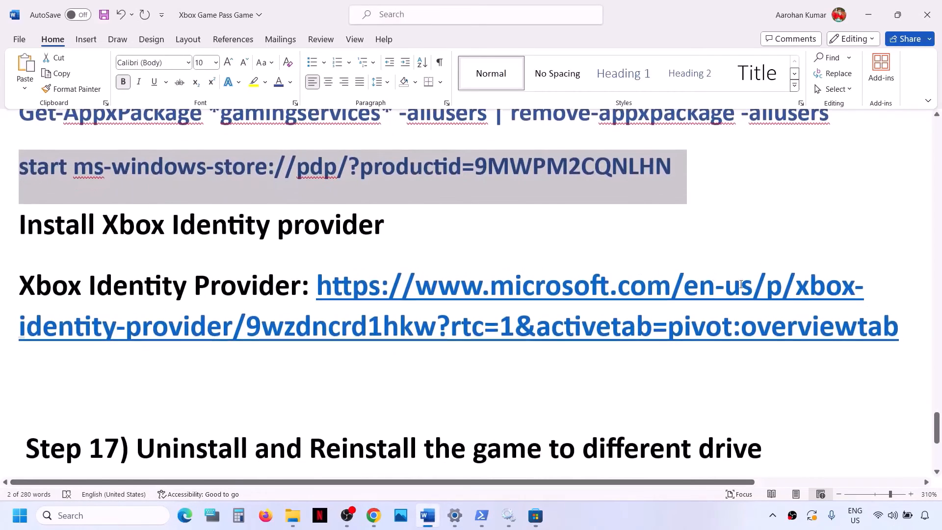
drag(907, 327, 316, 279)
key(ctrl+c)
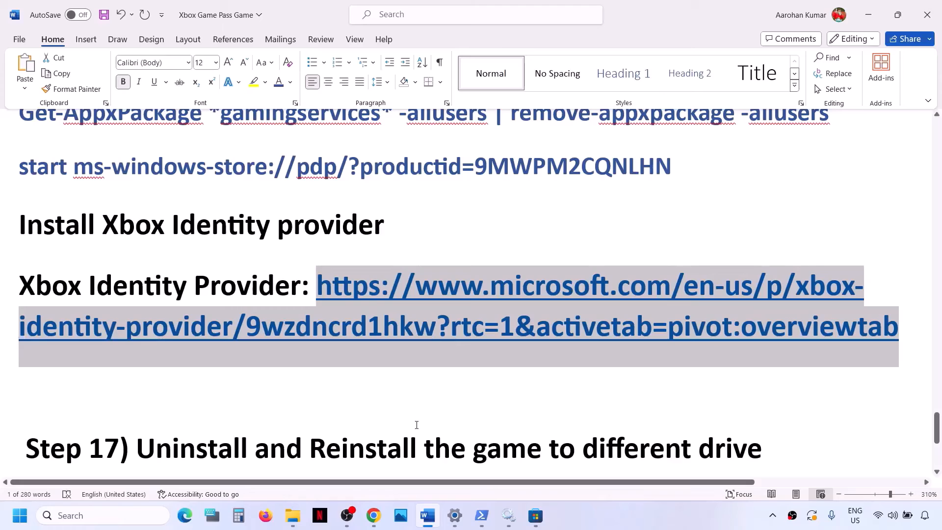
click(374, 515)
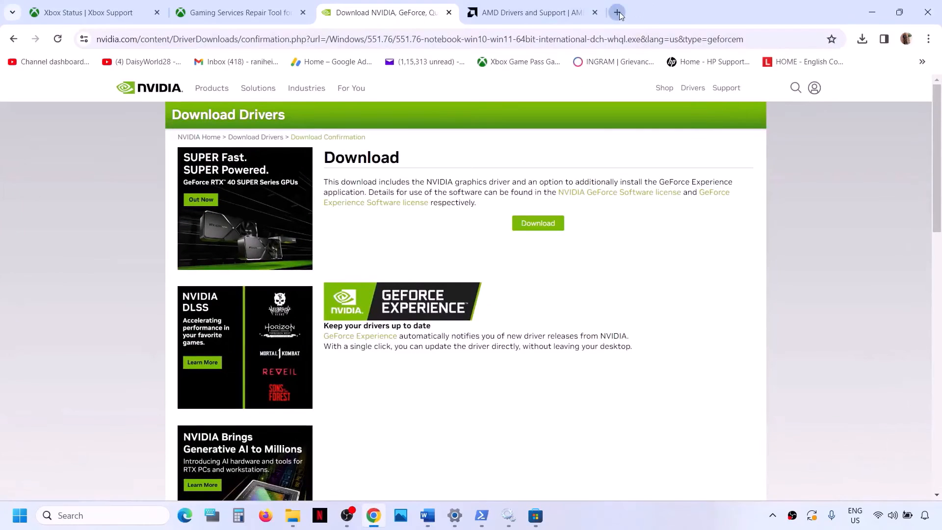
click(617, 13)
key(ctrl+v)
key(Return)
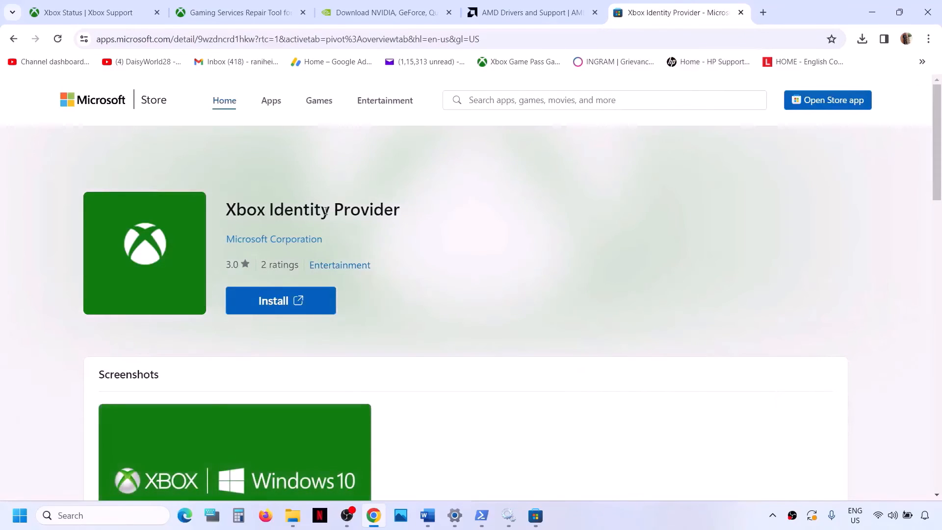
Request the Xbox Identity Provider install from its web page, allow Microsoft Store to open, and close the store window.
click(304, 299)
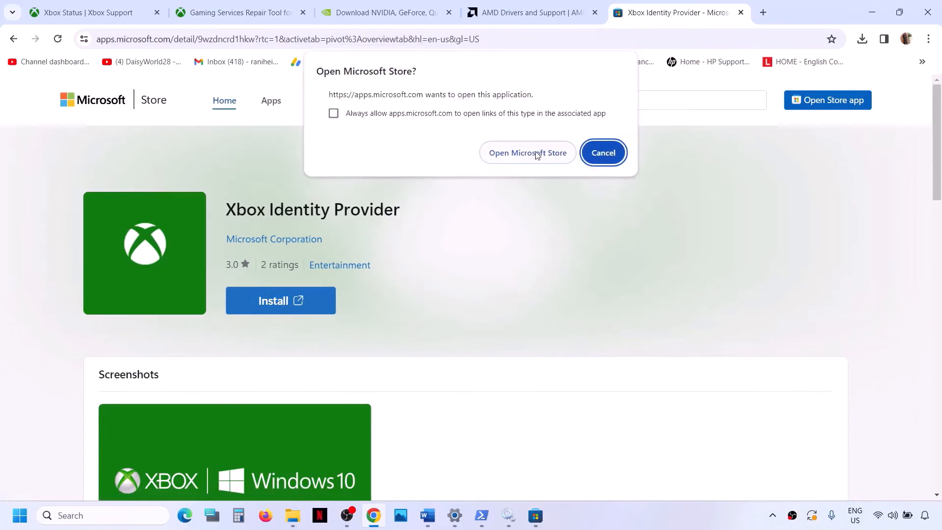
click(527, 158)
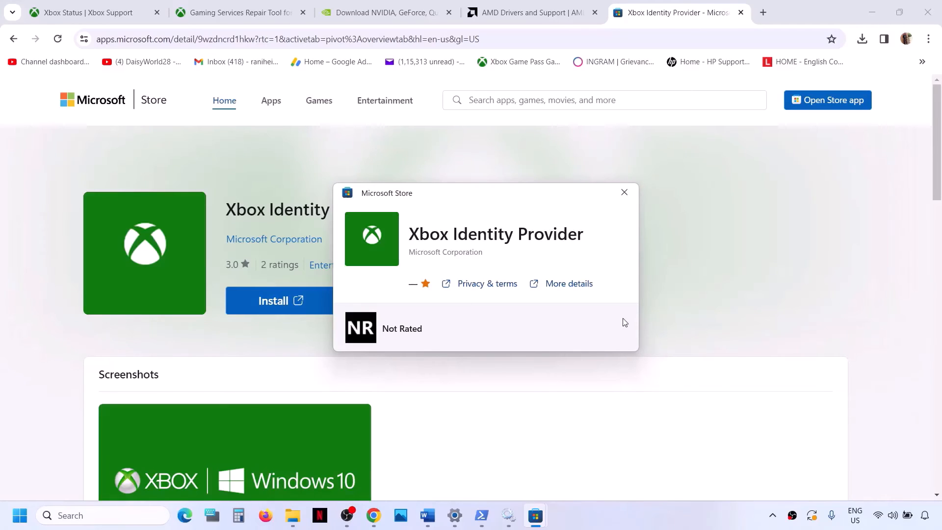
click(625, 192)
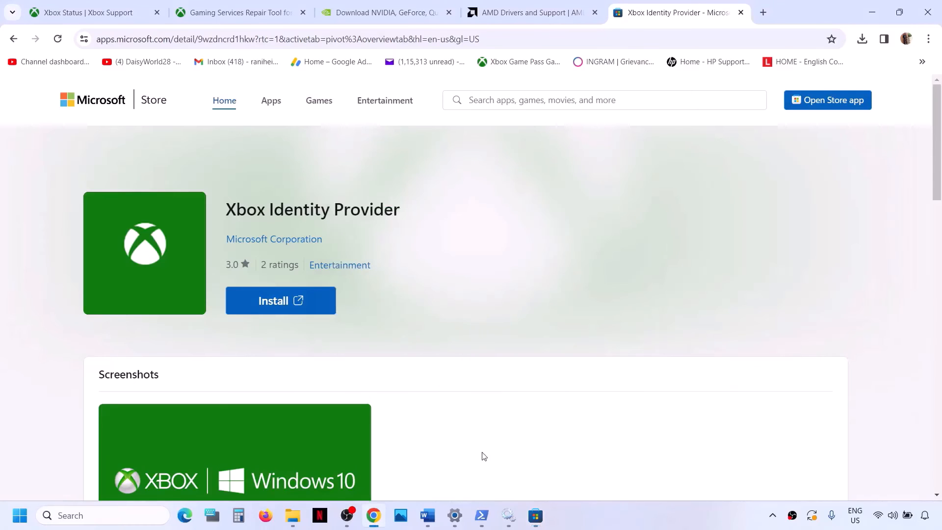
Return to the Word checklist and select the Step 17 text about reinstalling the game to a different drive.
click(429, 515)
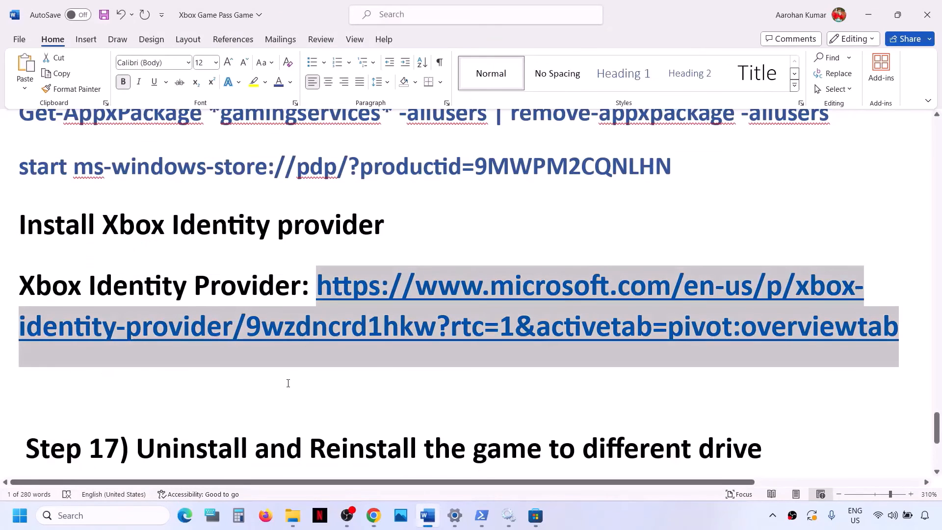
scroll(288, 383, down, 3)
scroll(288, 384, up, 1)
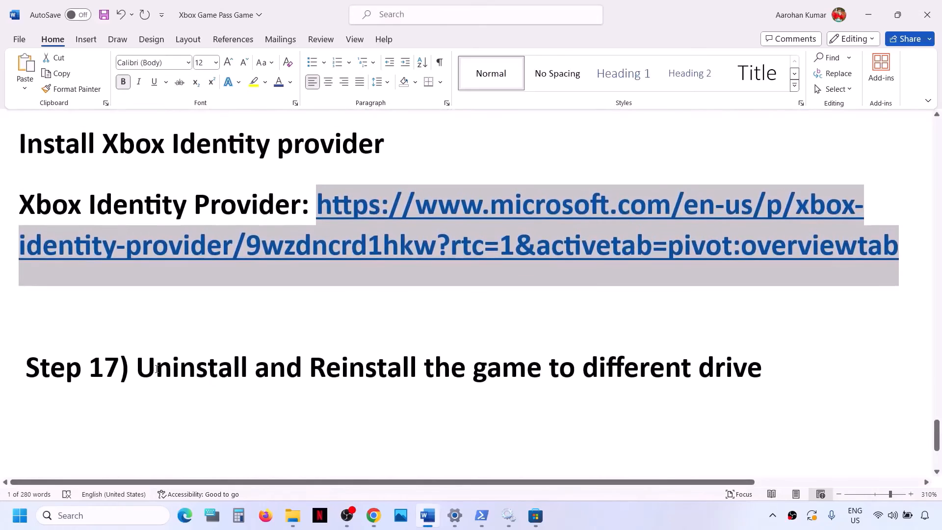
drag(144, 367, 762, 353)
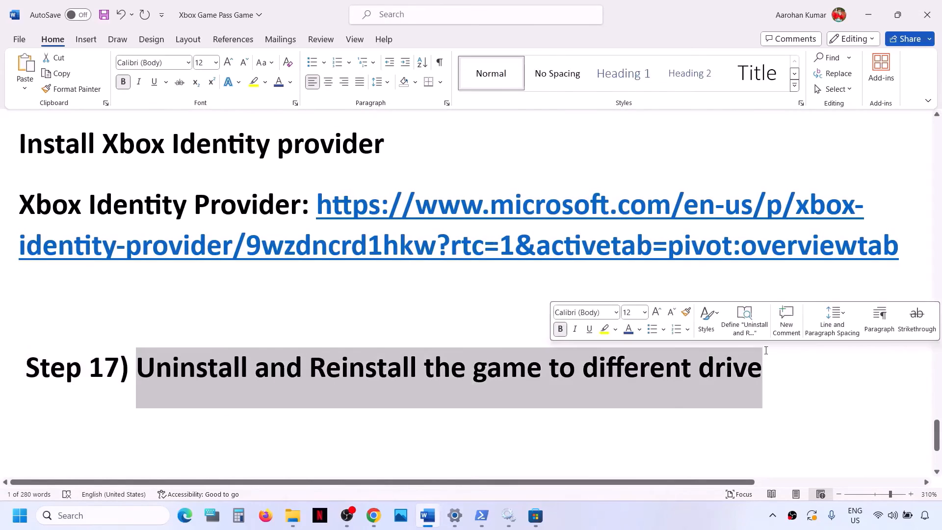
Search Windows for "xbox" and open the Xbox app.
click(90, 522)
text(xbox)
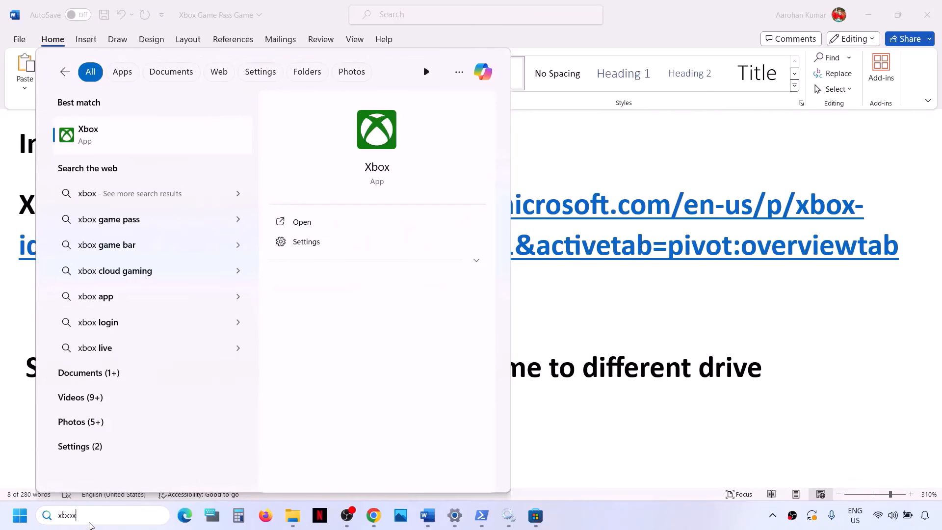
key(Return)
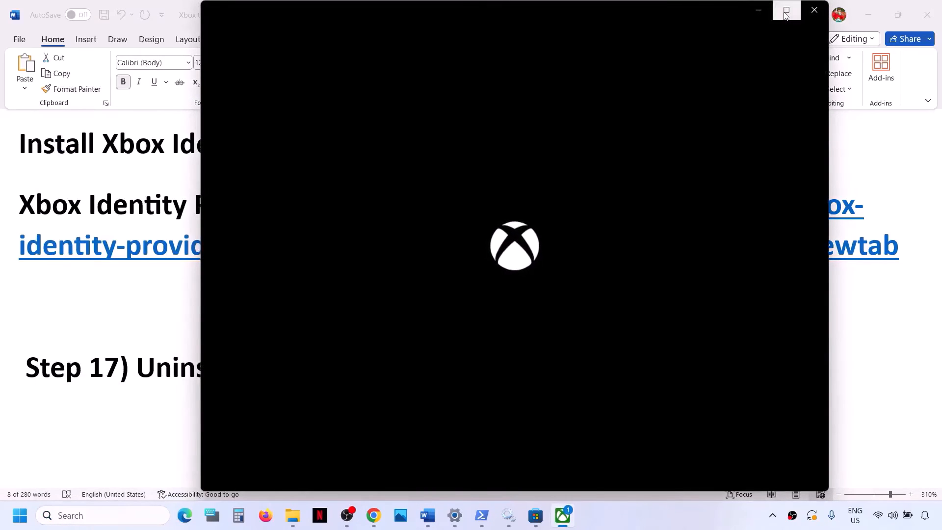
Maximize the Xbox app, put off the free Game Pass Ultimate offer, and dismiss the survey request.
click(786, 11)
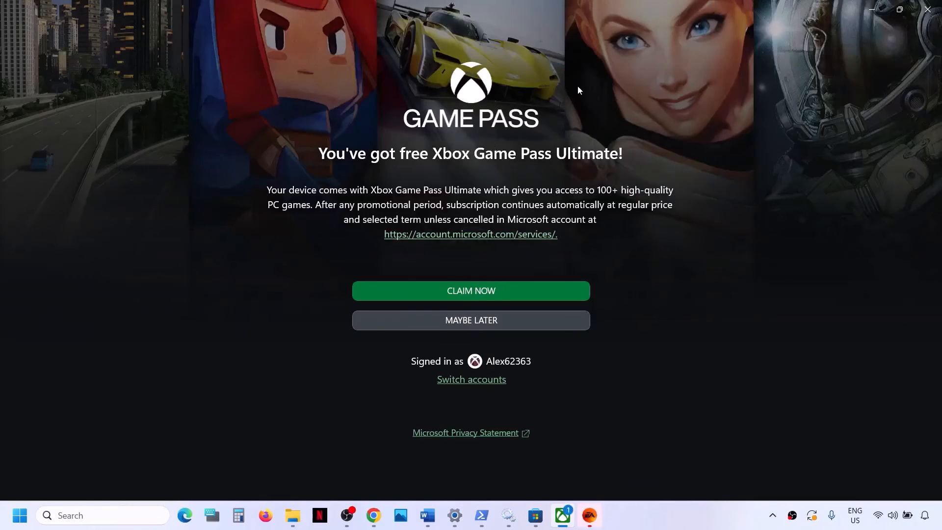
click(487, 323)
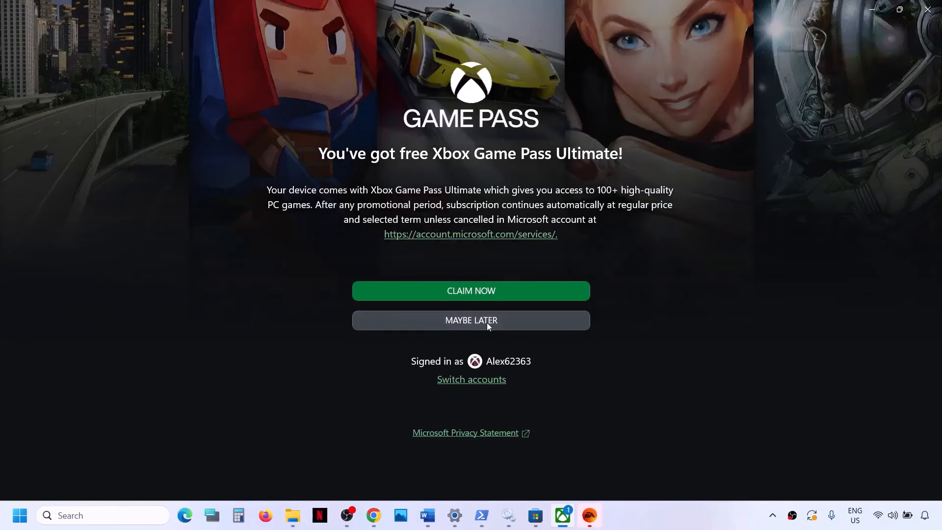
click(466, 443)
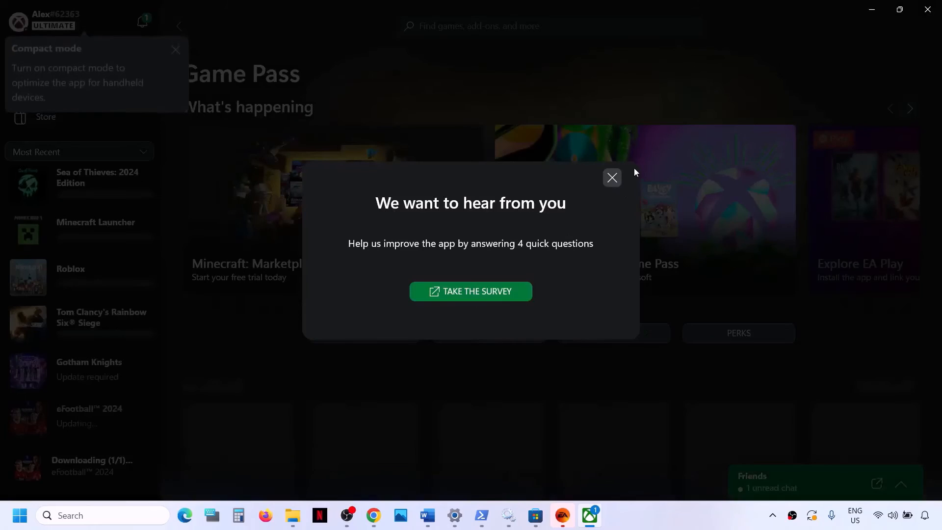
click(612, 178)
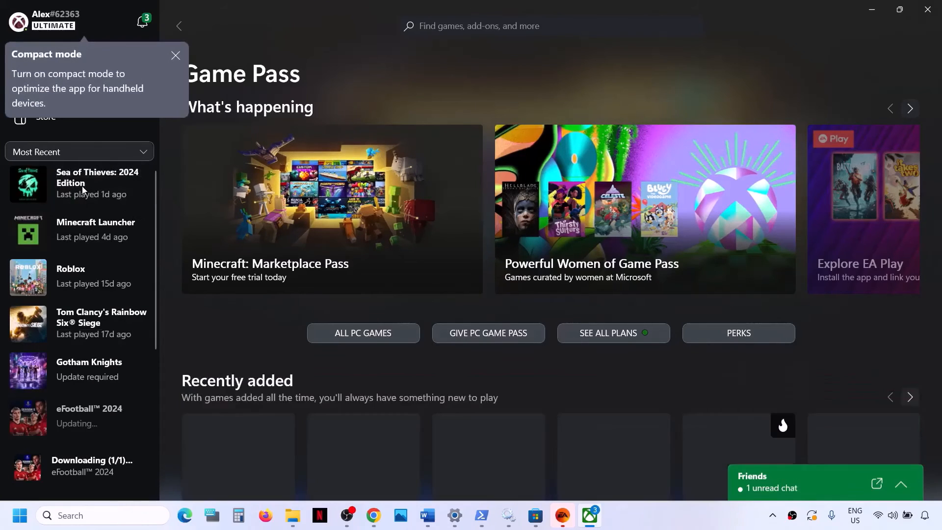
Uninstall Sea of Thieves: 2024 Edition from the Xbox app's recent games and confirm the removal.
right_click(83, 188)
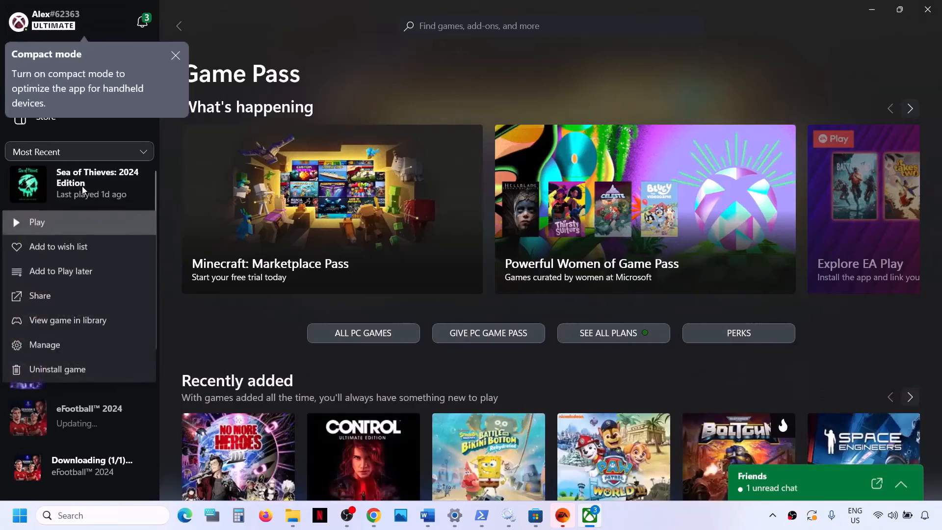
click(73, 369)
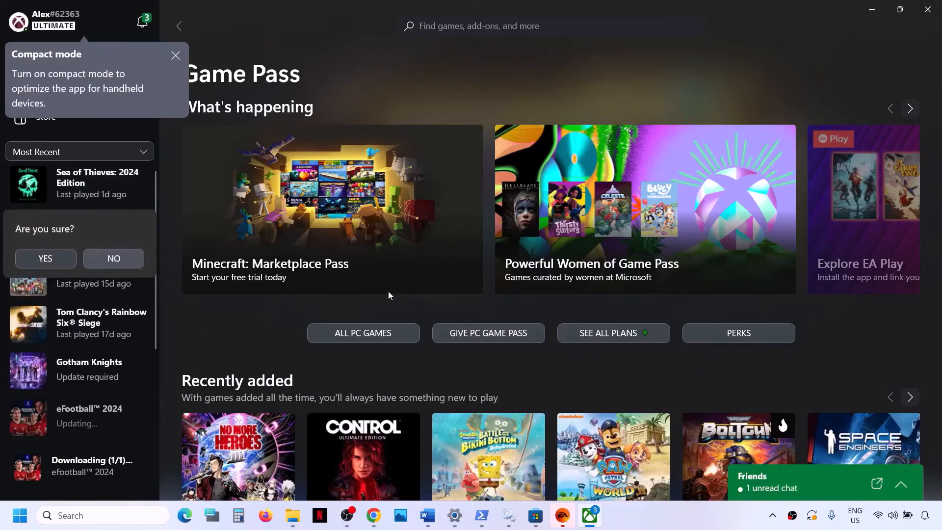
click(57, 262)
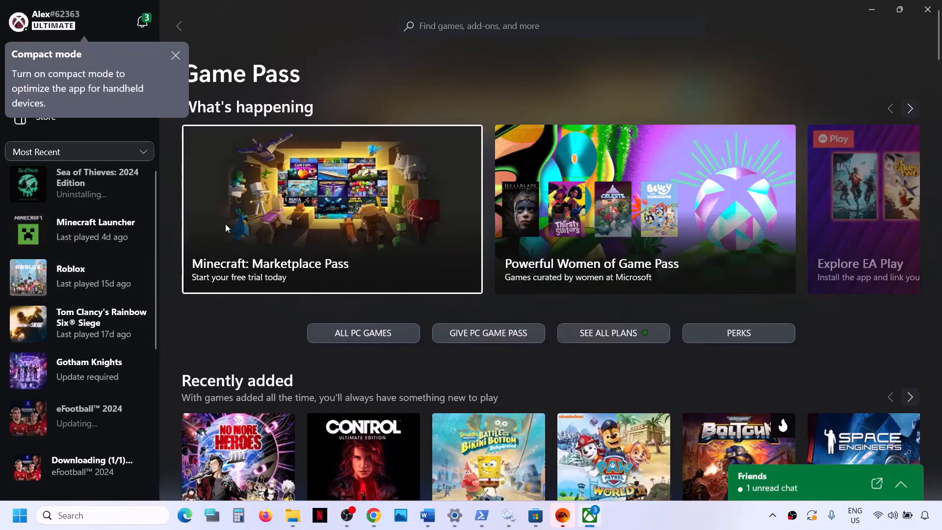
Dismiss the compact mode tip, search the Xbox app for "sea of thieves", and open the Sea of Thieves: 2024 Edition page.
click(175, 55)
click(449, 25)
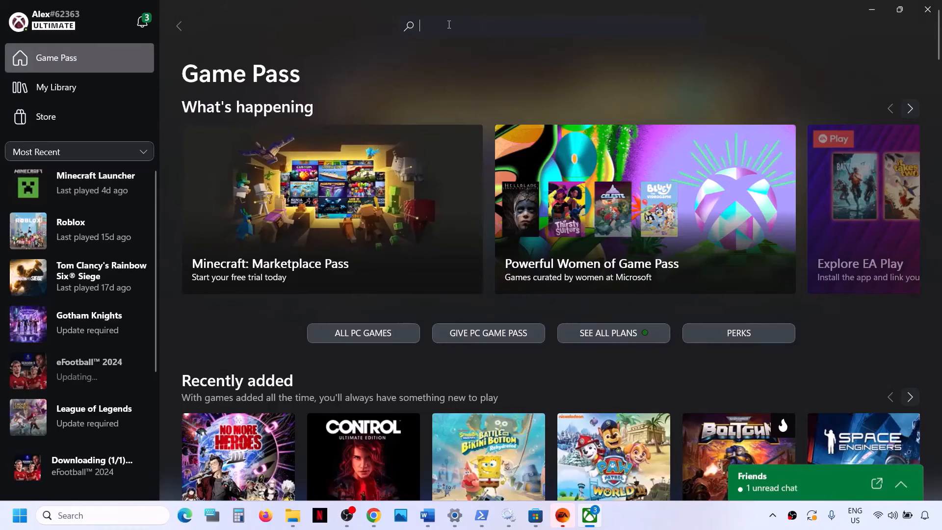
text(sea of thieves)
key(Return)
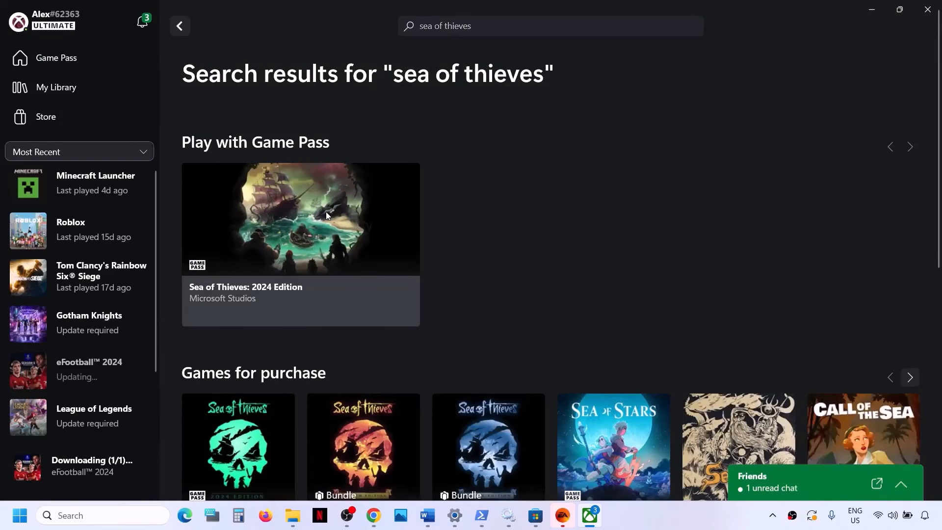
click(327, 215)
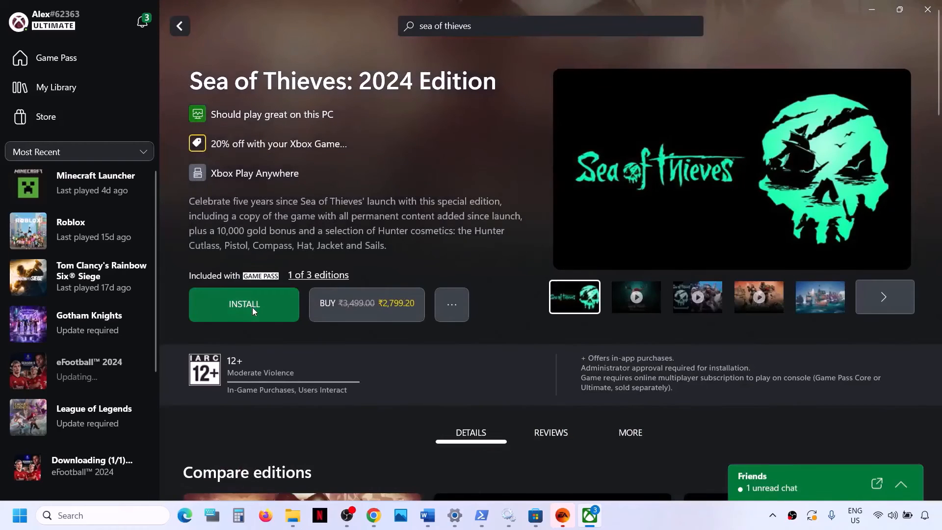
Install Sea of Thieves: 2024 Edition with D:\XboxGames as the install location.
click(252, 307)
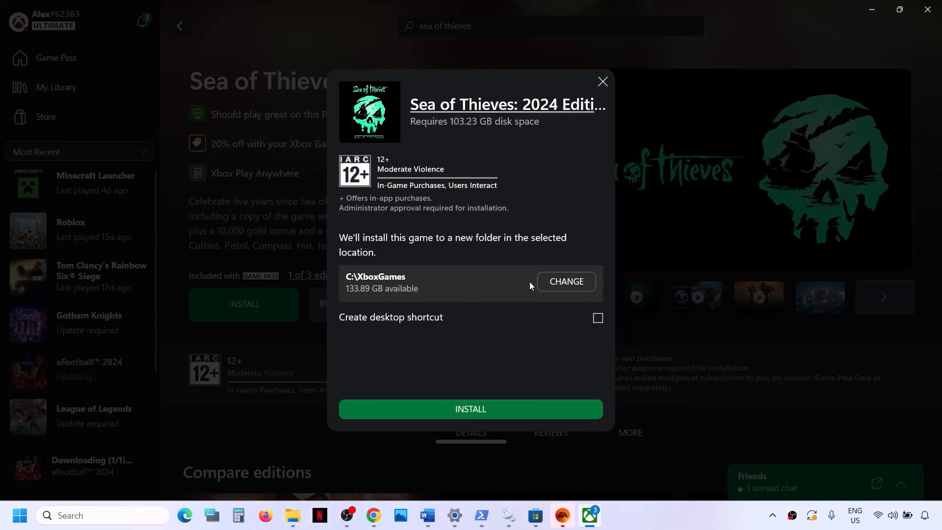
click(552, 282)
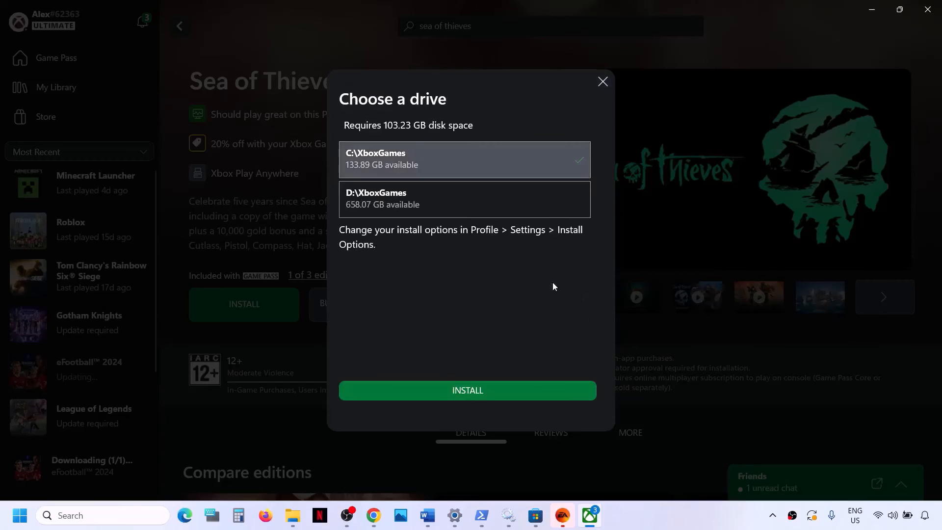
click(422, 196)
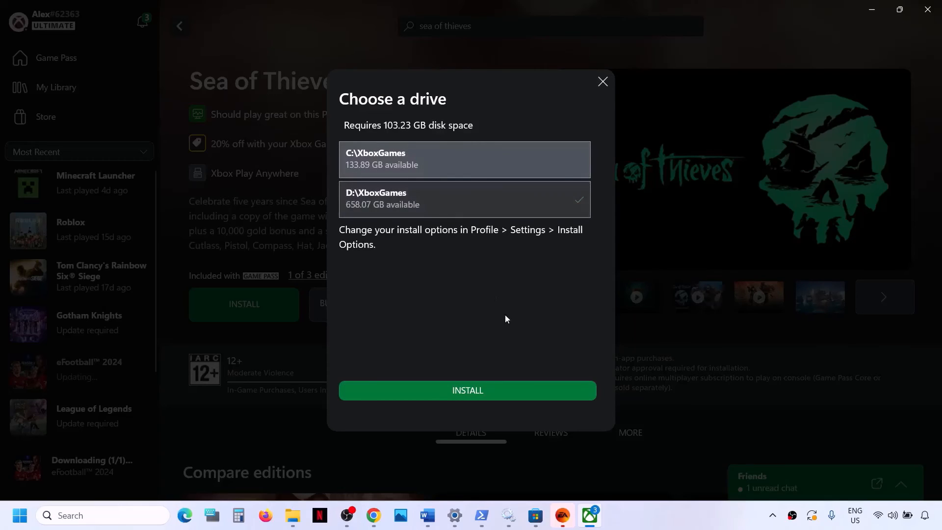
click(500, 395)
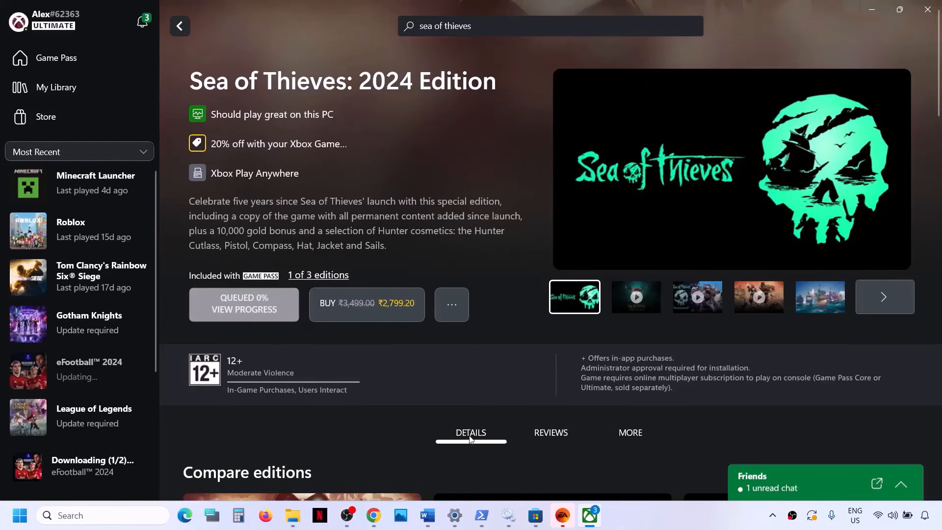
View the installation queue and cancel the eFootball 2024 download, confirming the cancellation.
click(269, 311)
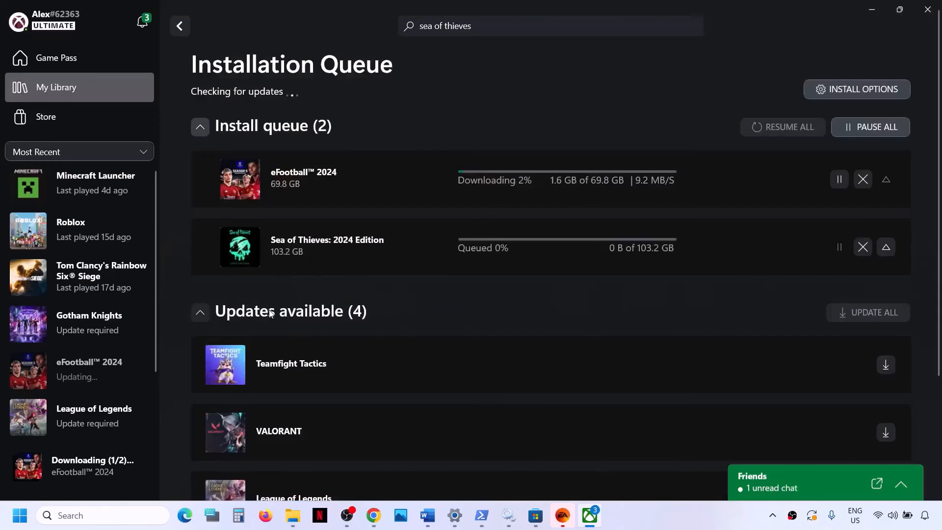
scroll(548, 215, down, 3)
scroll(640, 208, up, 3)
click(863, 179)
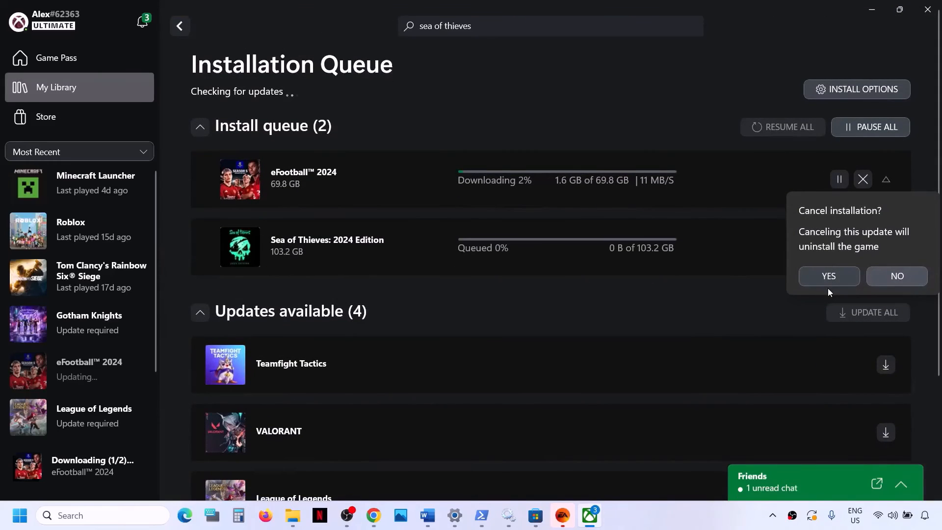
click(830, 275)
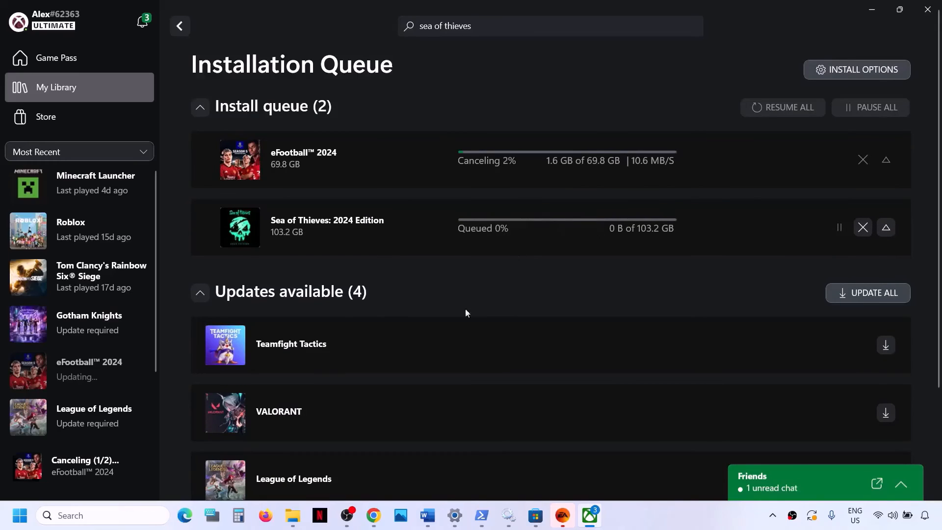
Return to the Word checklist and highlight the Step 18 text about the media creation tool and part of the Windows 10 download link.
click(427, 516)
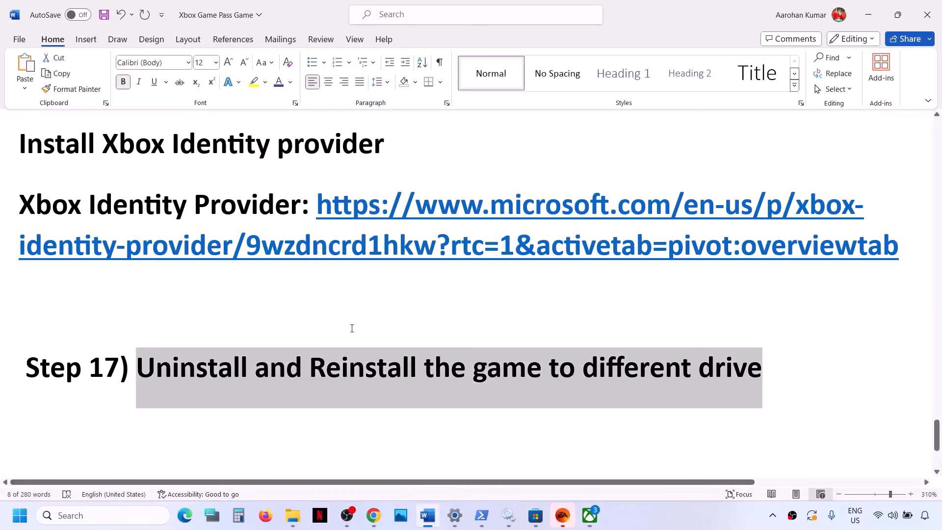
scroll(322, 342, down, 3)
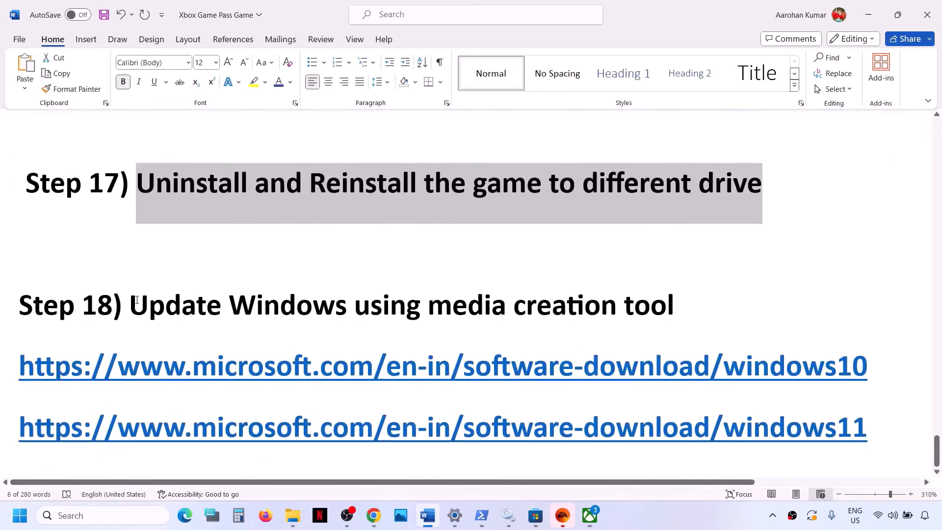
drag(137, 301, 717, 295)
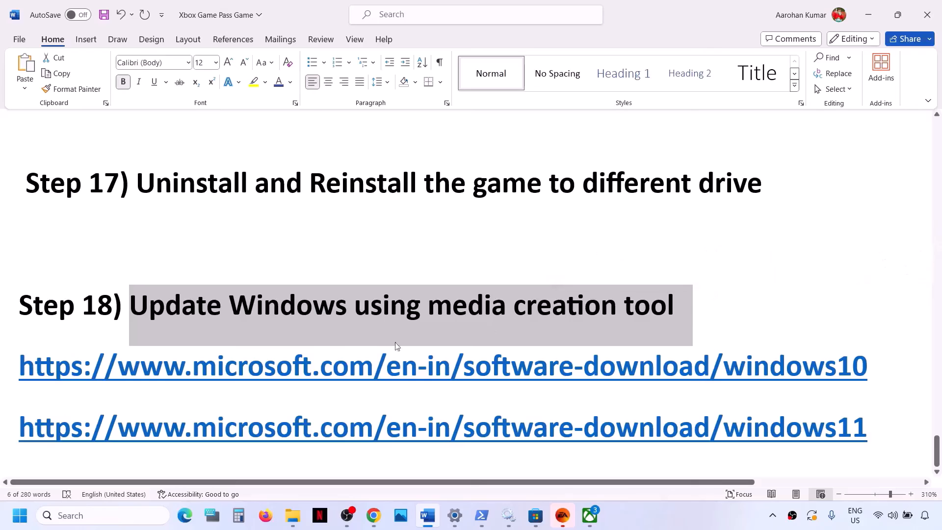
drag(225, 386, 695, 384)
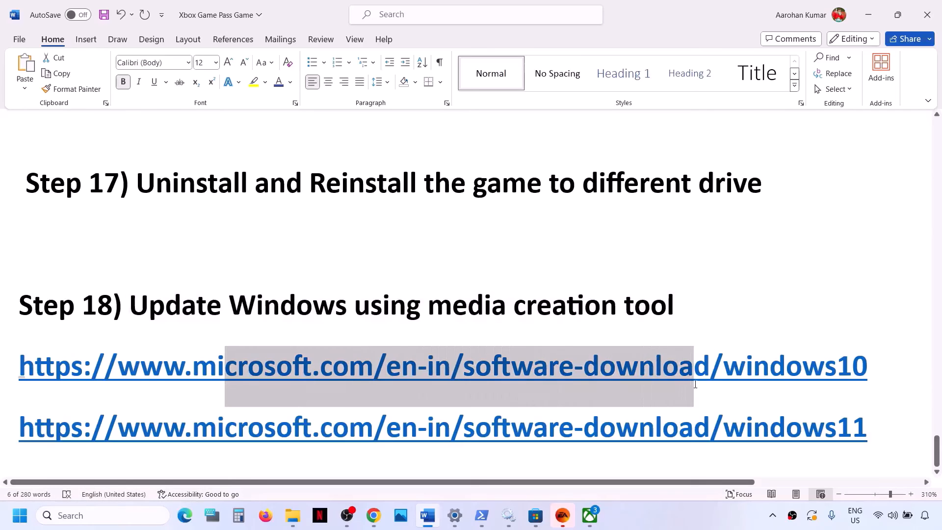
click(687, 513)
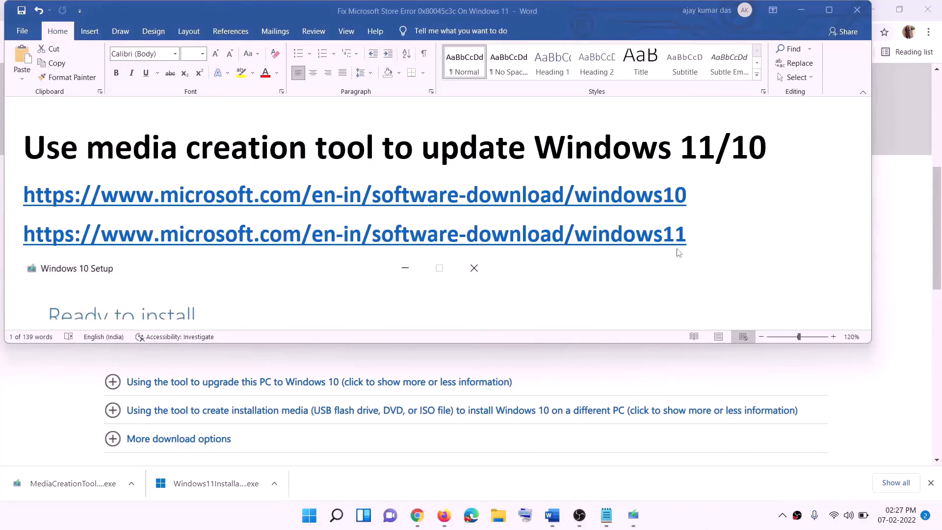
Highlight the Windows 10 and Windows 11 download links in the Word document, and minimize its window.
click(693, 191)
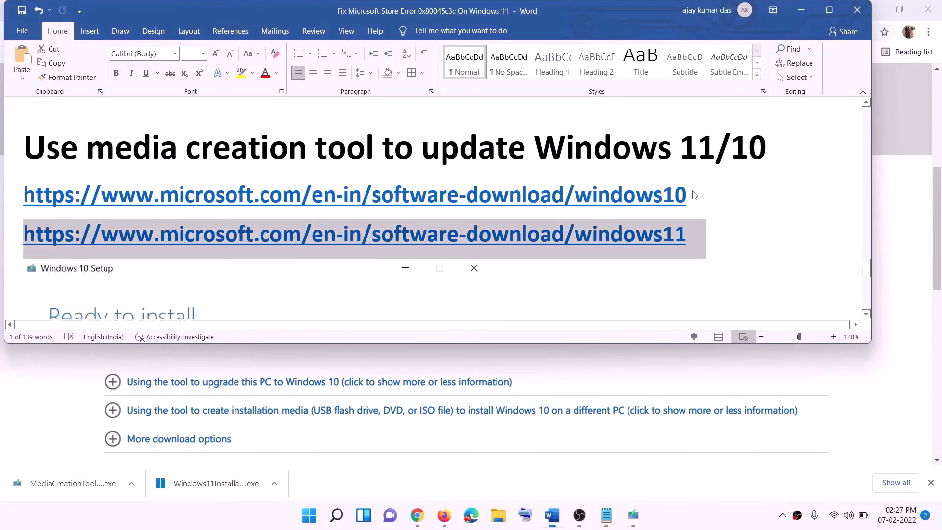
triple_click(700, 194)
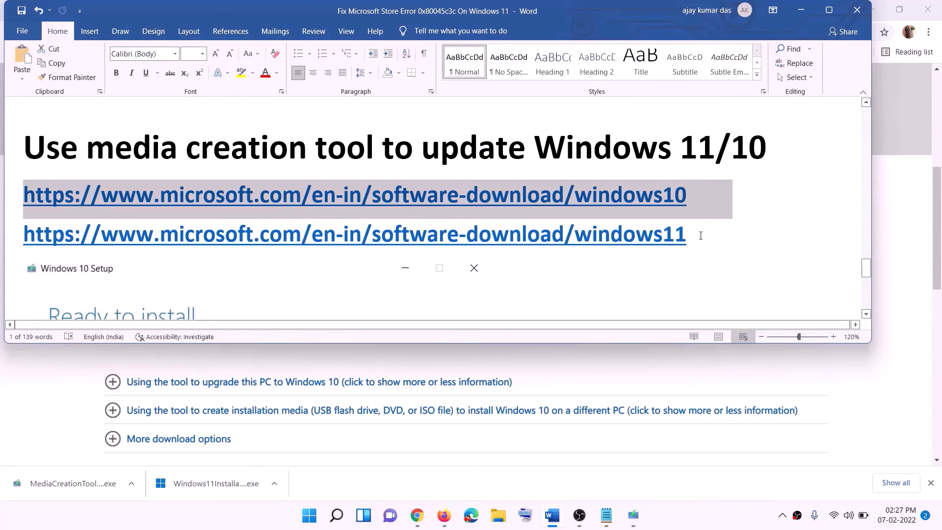
triple_click(701, 236)
click(802, 10)
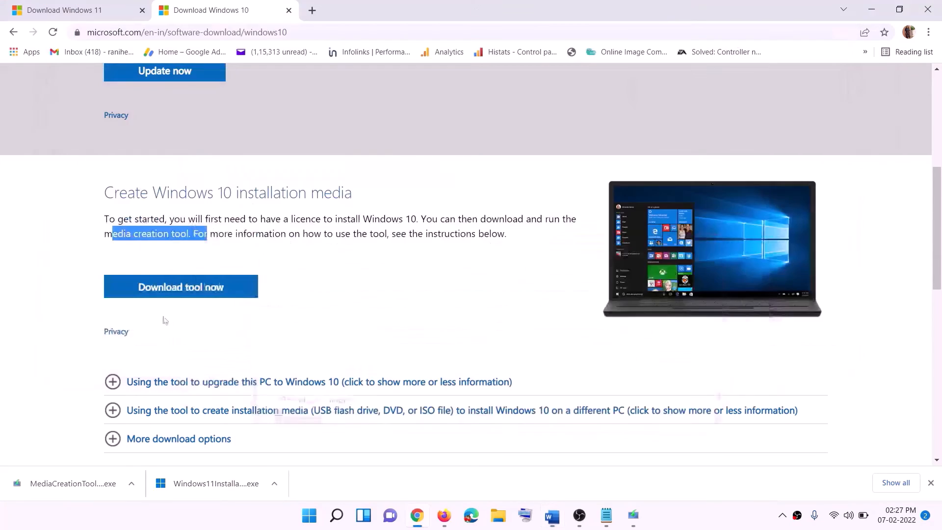
Review the Download Windows 10 page and highlight the media creation tool mention above its download option.
scroll(400, 250, up, 6)
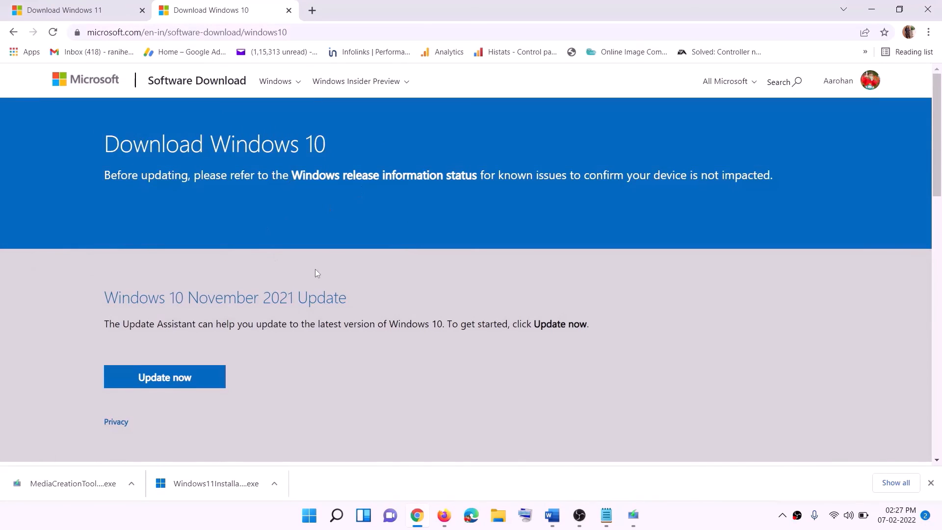
scroll(315, 270, down, 5)
drag(112, 300, 210, 297)
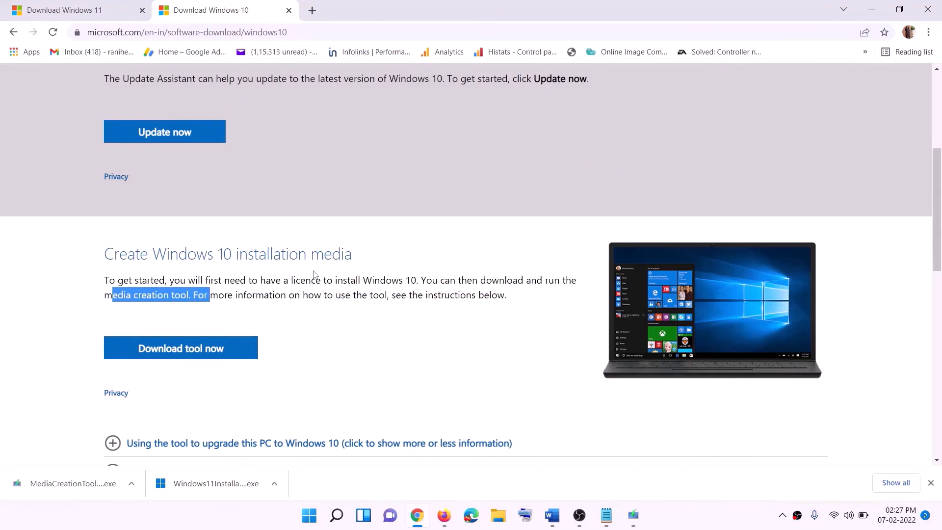
scroll(315, 275, down, 3)
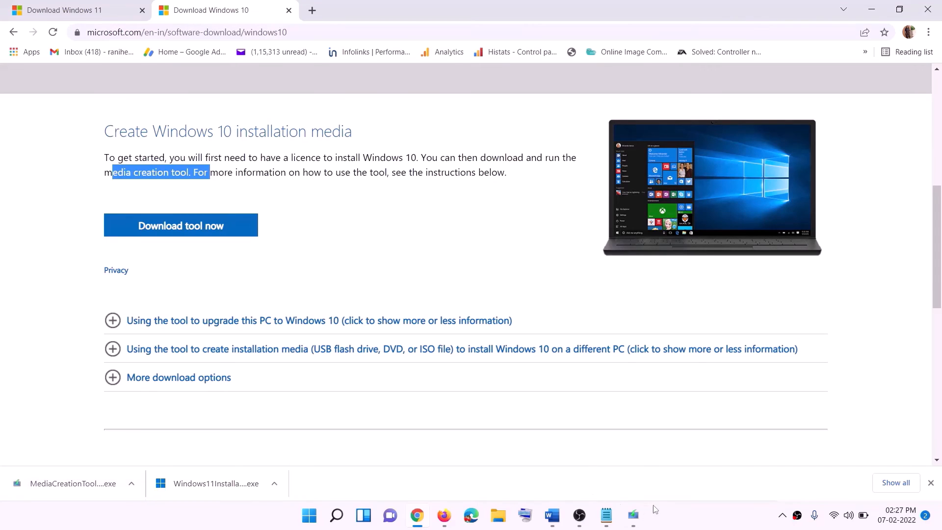
Bring up Windows 10 Setup, accept the license terms, and proceed with "Upgrade this PC now".
click(642, 523)
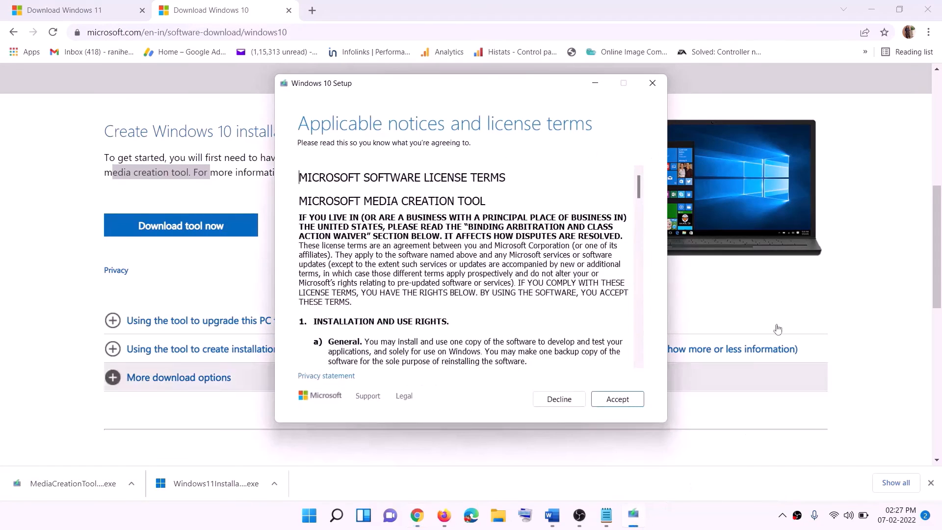
click(616, 400)
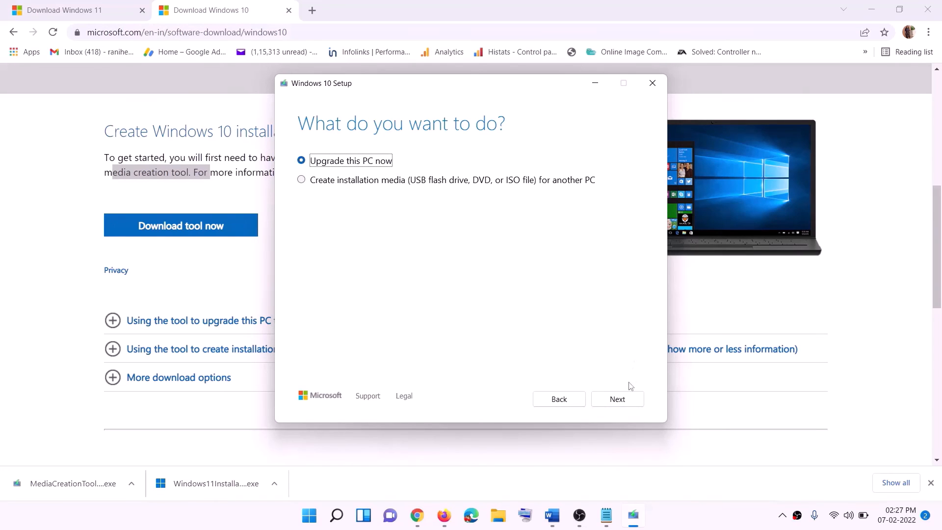
click(617, 400)
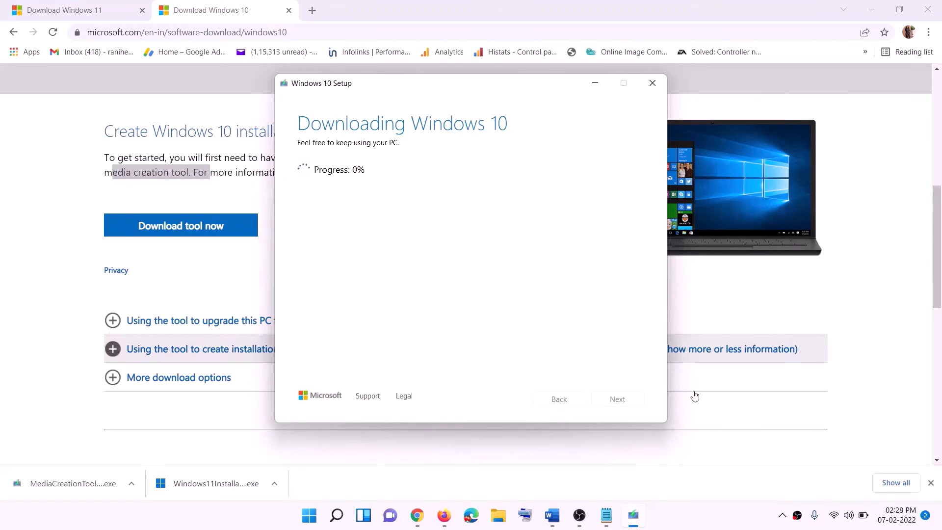
Switch to the Word document and maximize it to examine the "Ready to install" screenshot of Windows 10 Setup.
click(695, 526)
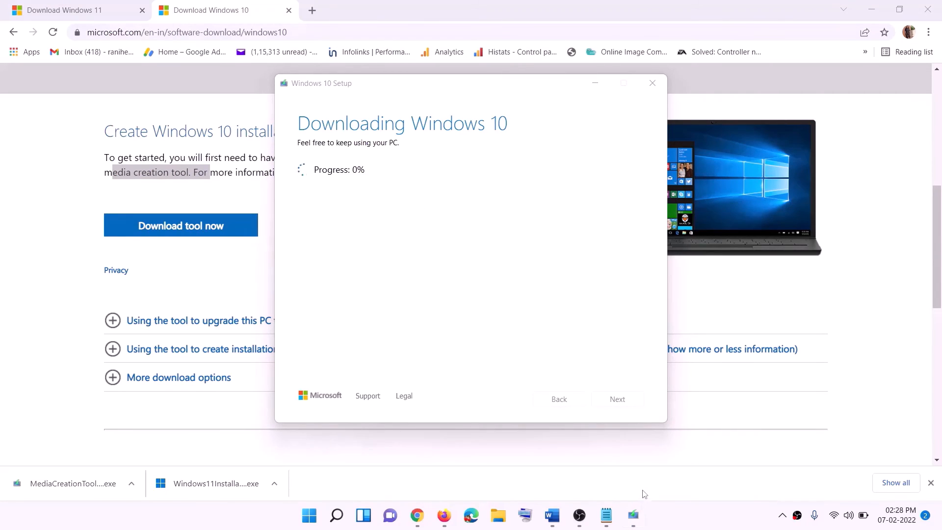
click(562, 521)
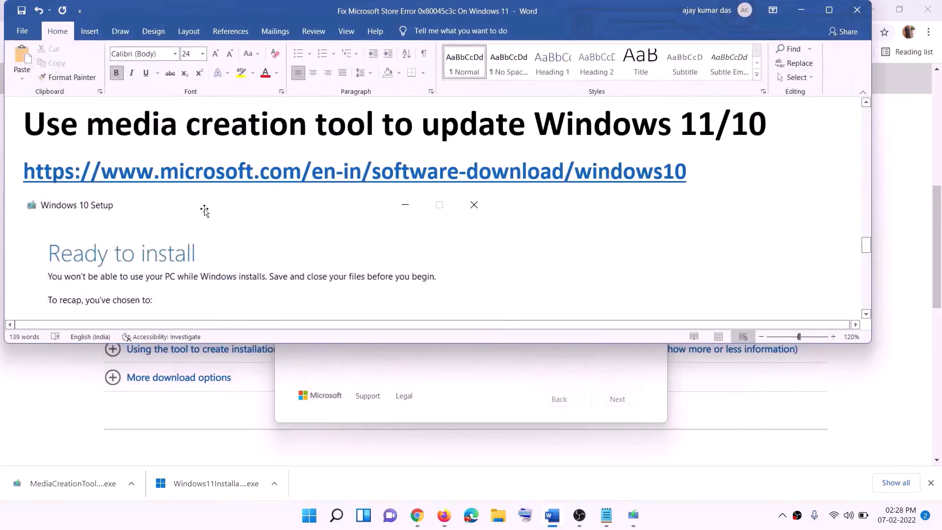
scroll(73, 231, down, 1)
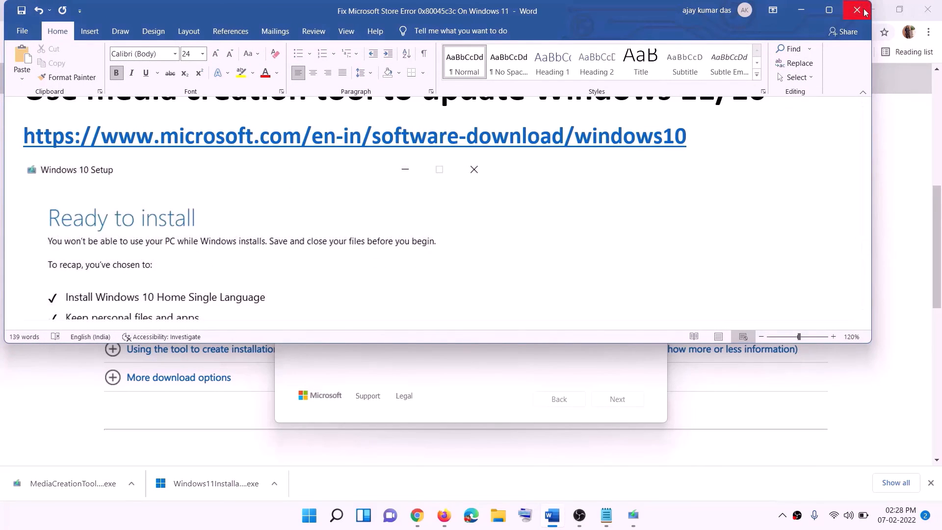
click(830, 10)
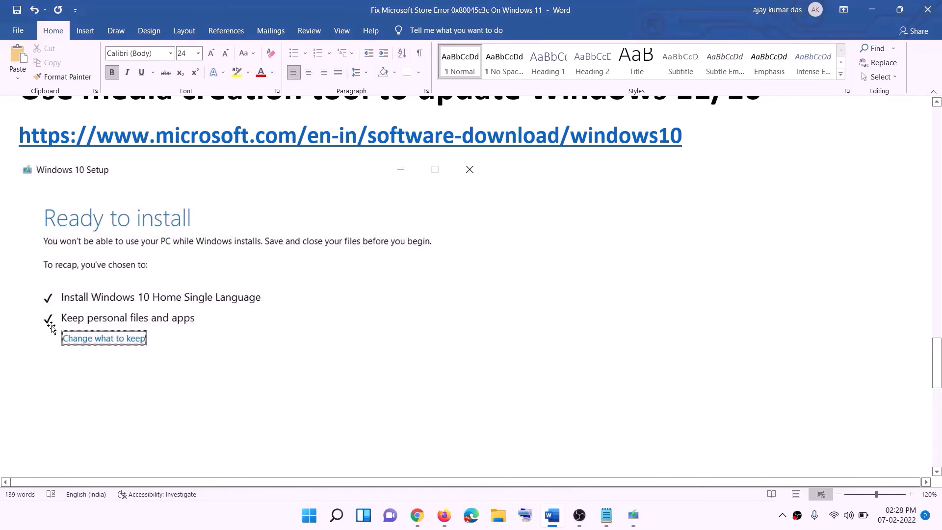
Examine the rest of the Windows 10 Setup "Ready to install" screenshot down to its Install option.
scroll(484, 342, down, 3)
scroll(484, 342, down, 2)
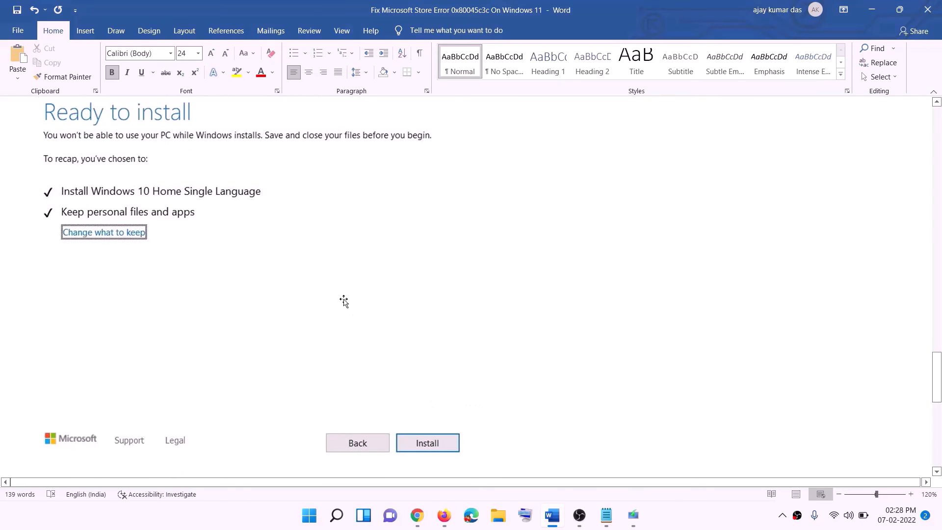
scroll(386, 304, up, 2)
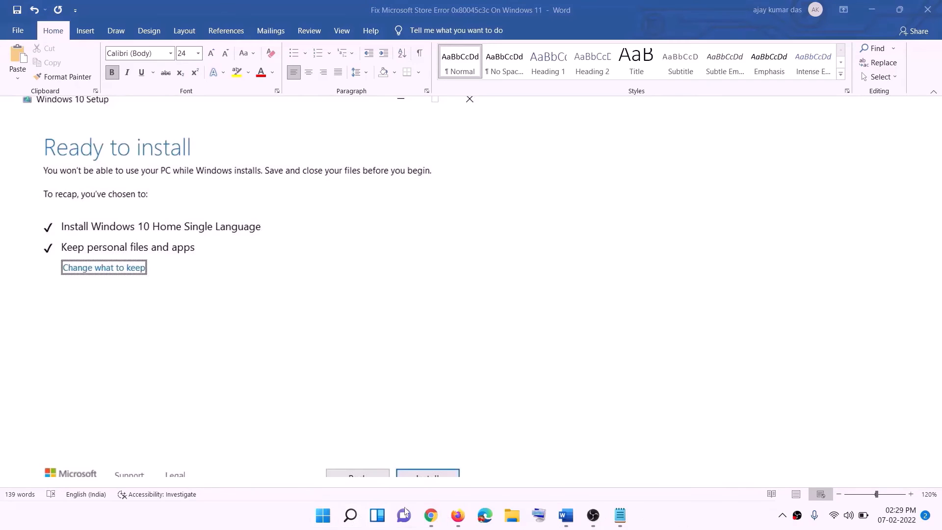
Switch to Chrome, highlight the media creation tool mention on the Download Windows 11 page, and download the tool under "Create Windows 11 Installation Media".
click(434, 520)
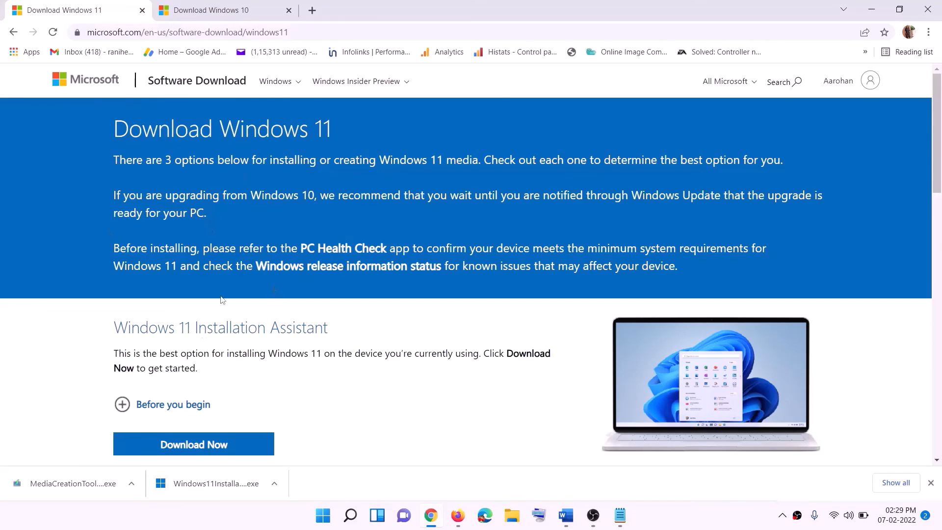
scroll(296, 333, down, 5)
drag(176, 291, 273, 291)
click(187, 373)
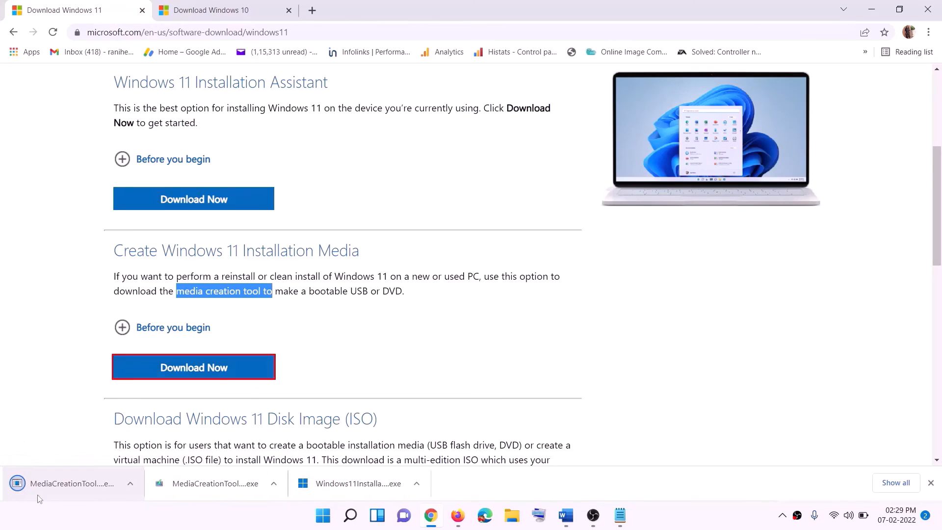
Run the downloaded media creation tool with permission to make changes, accept the license terms, and keep the recommended language and edition.
click(69, 486)
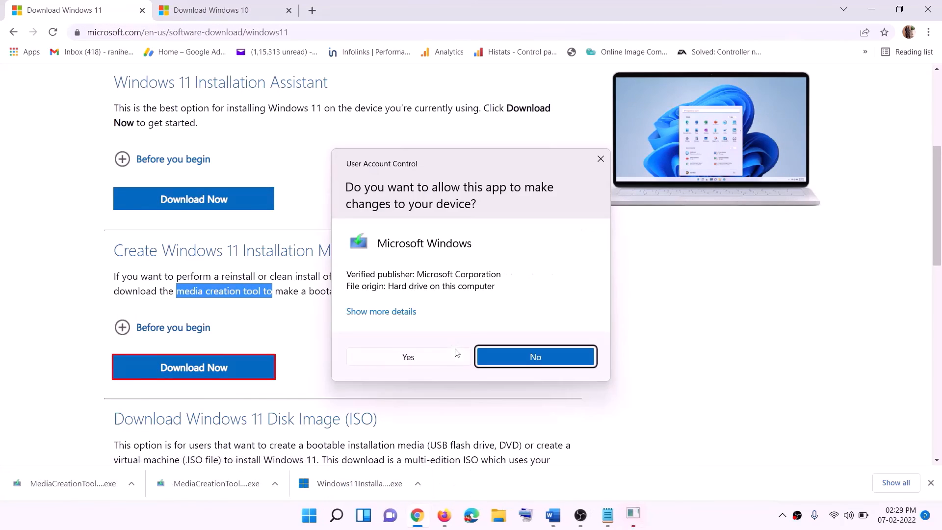
click(420, 362)
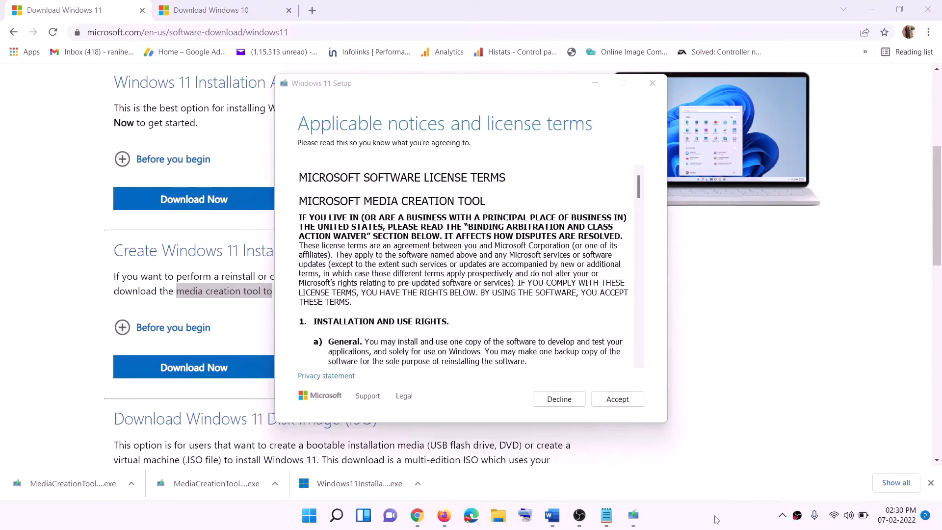
click(617, 399)
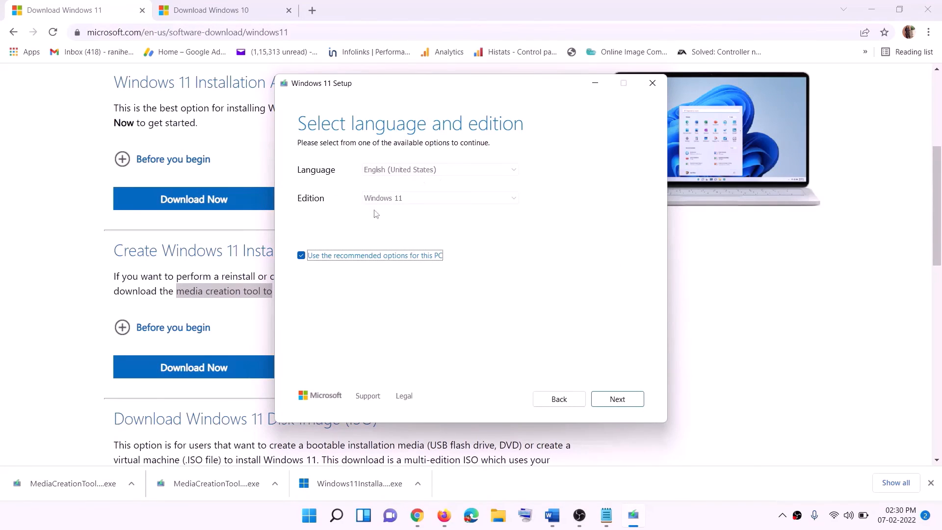
click(611, 399)
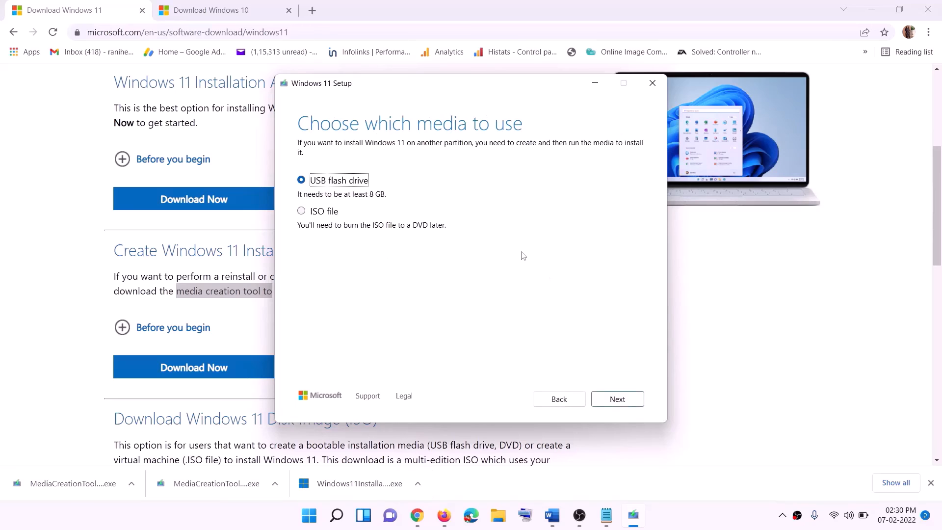
Choose ISO file as the installation media and save it to the Desktop as Windows.
click(320, 213)
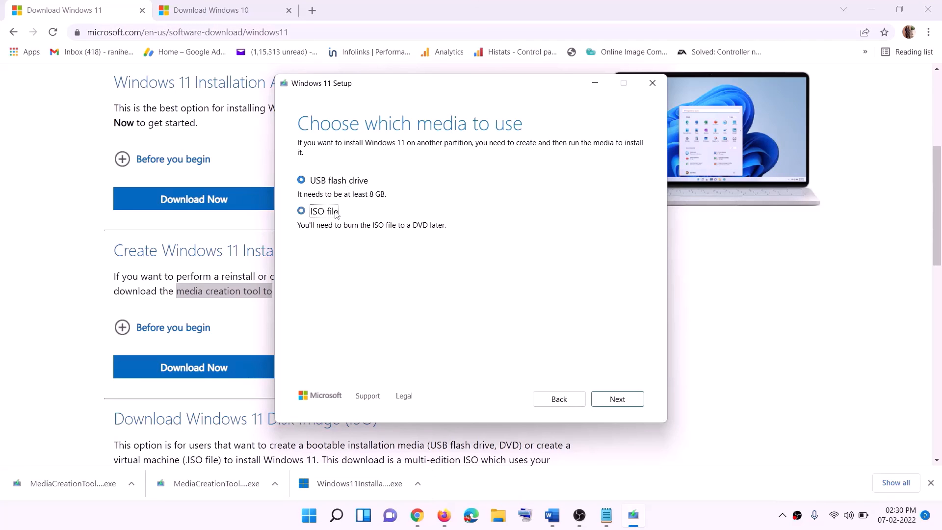
click(619, 399)
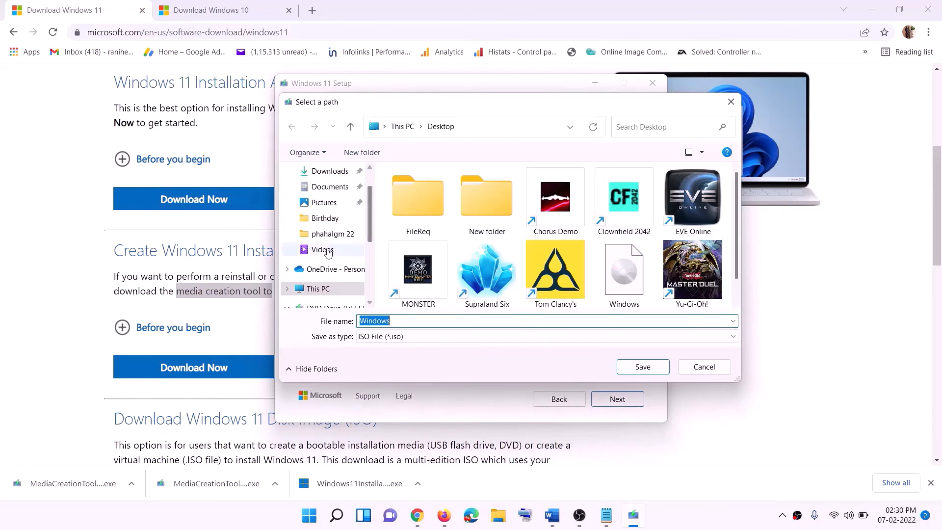
scroll(328, 252, up, 1)
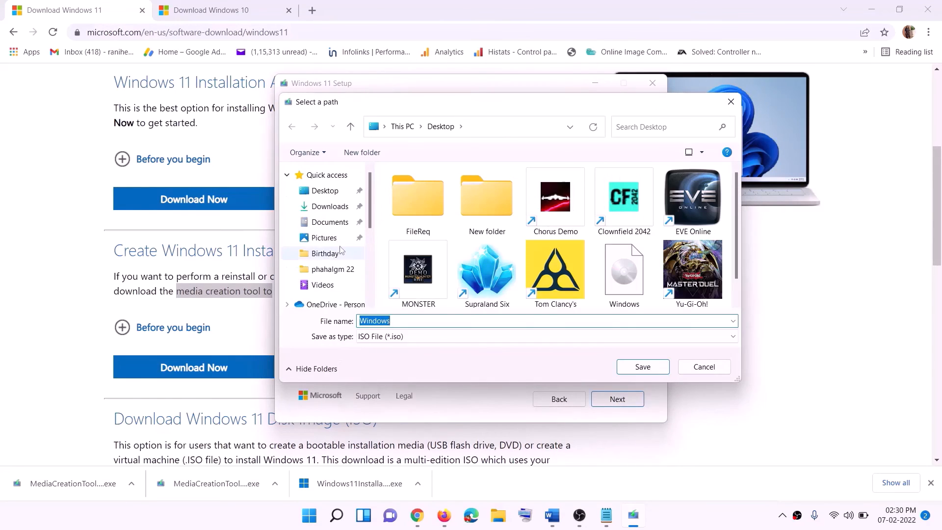
click(326, 195)
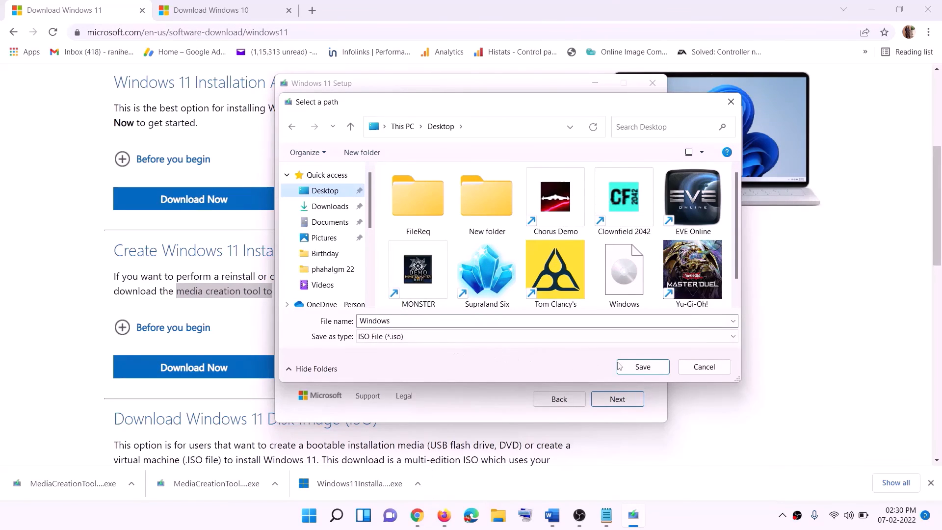
click(646, 369)
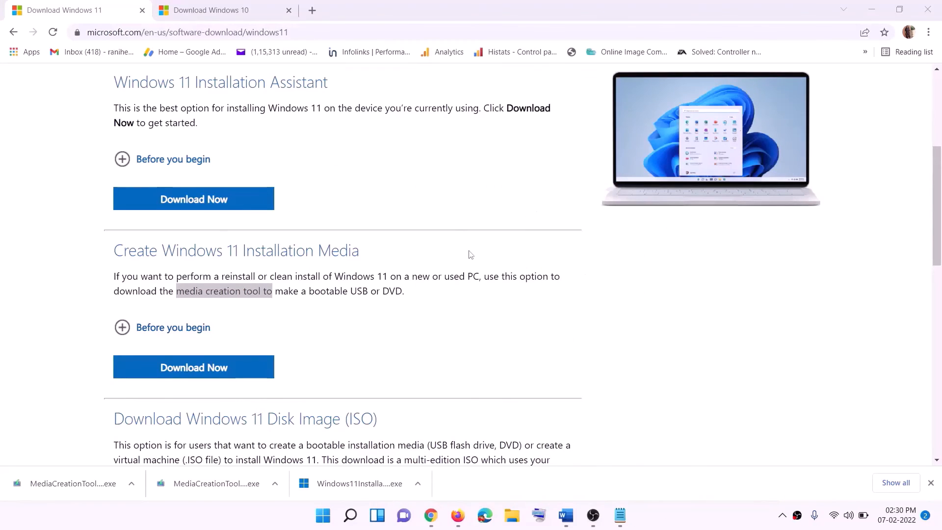
Show the desktop, move the Windows ISO file to just above the Firefox shortcut, and open it.
key(super+d)
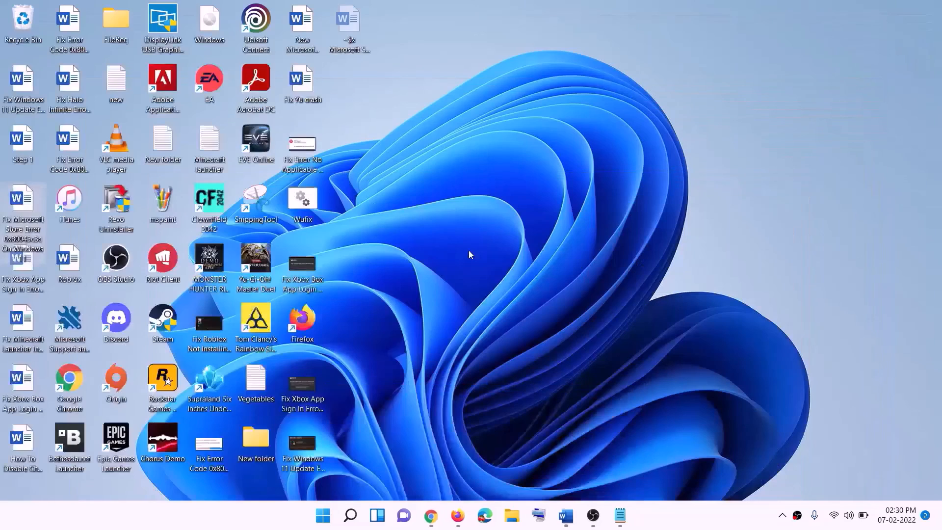
mouse_move(223, 25)
mouse_down()
mouse_move(373, 292)
mouse_move(304, 266)
mouse_up()
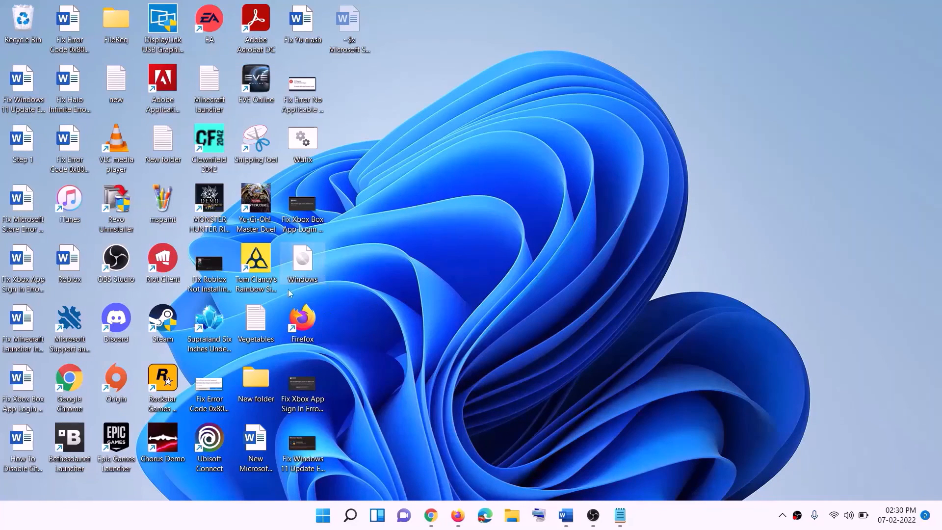
double_click(304, 265)
Run setup from the mounted ESD-ISO drive, allow it to make changes, and proceed past the "Install Windows 11" page.
click(298, 343)
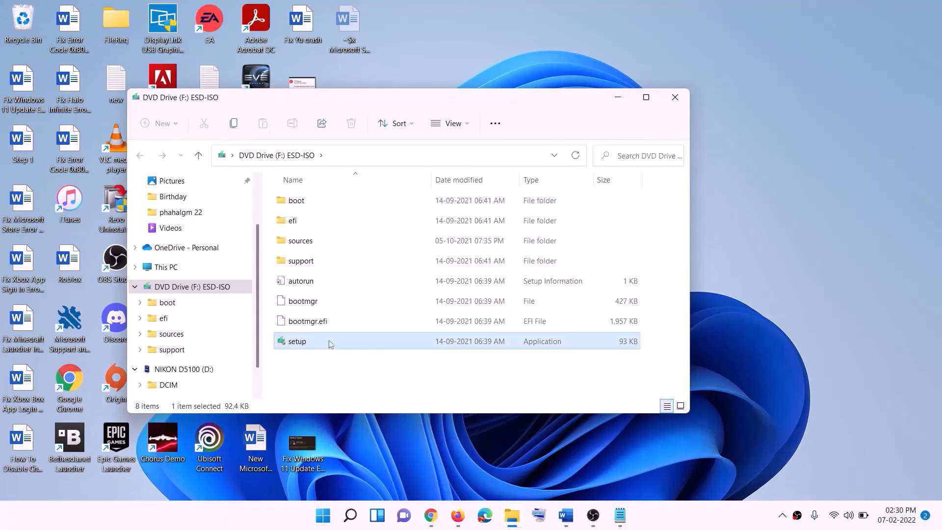
double_click(322, 341)
click(379, 385)
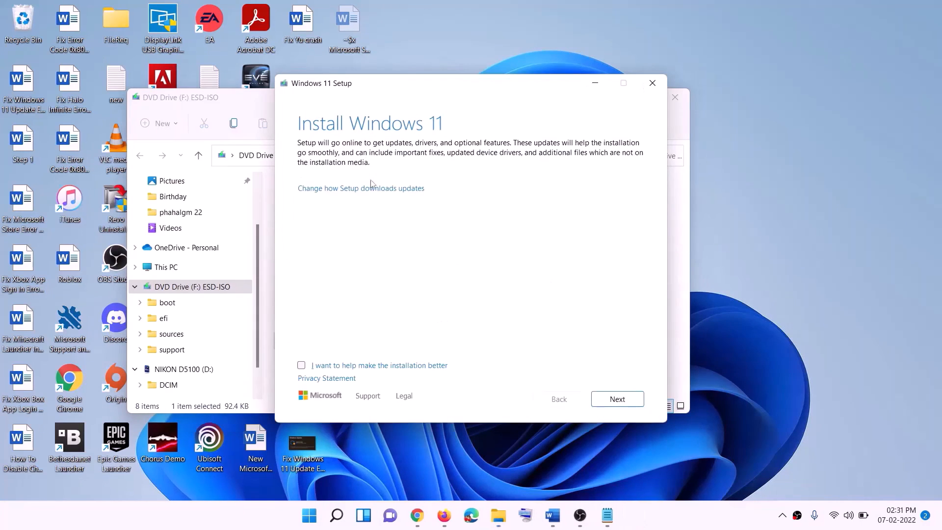
click(618, 399)
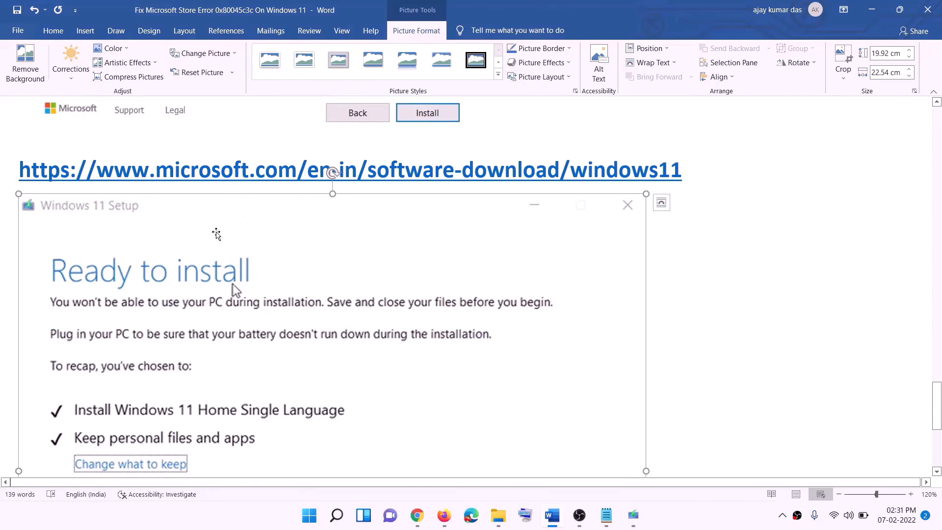
Examine the Windows 11 Setup "Ready to install" screenshot in the Word document, including its kept-files recap and Install option.
scroll(244, 225, down, 3)
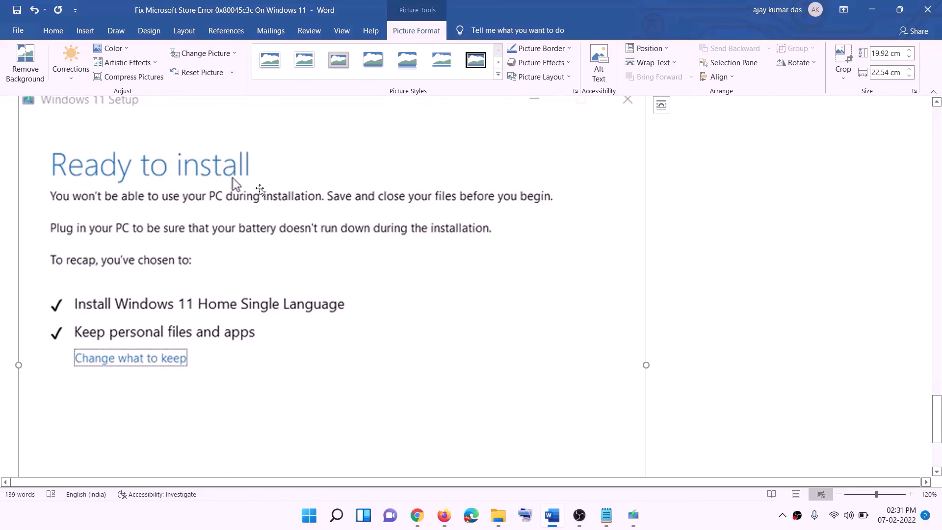
scroll(264, 182, down, 1)
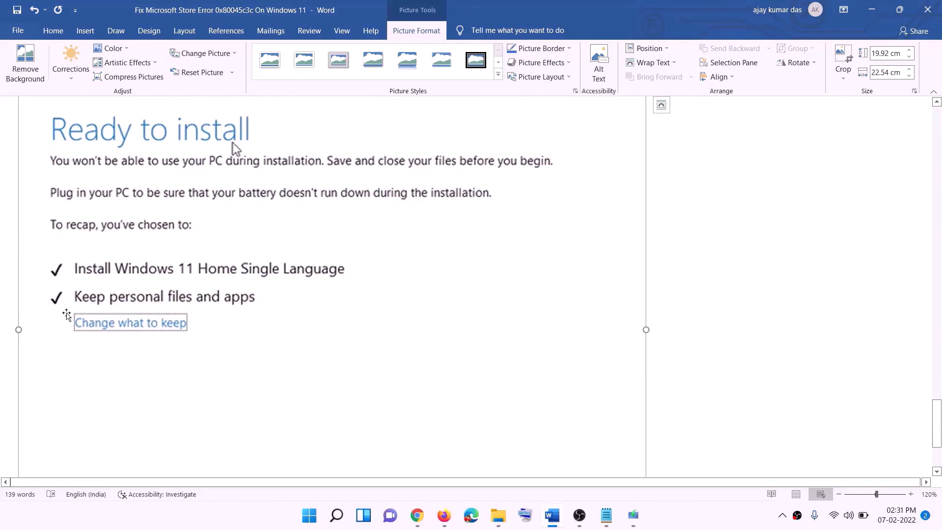
scroll(350, 307, down, 1)
scroll(351, 307, down, 3)
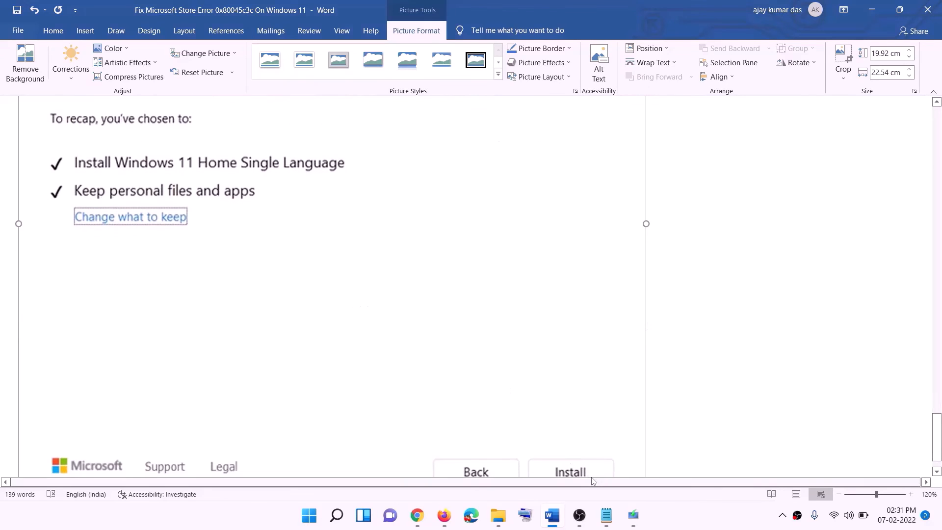
scroll(501, 367, up, 2)
scroll(232, 265, up, 1)
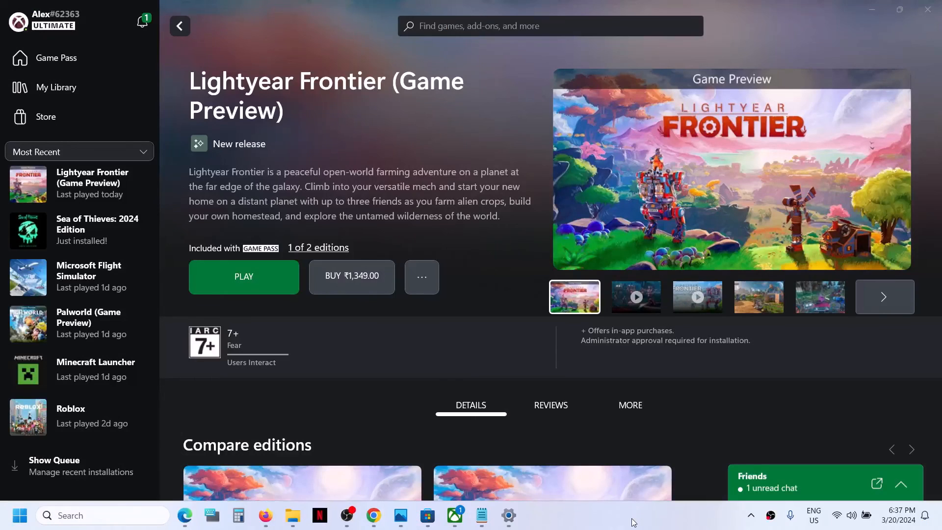
Launch Lightyear Frontier (Game Preview) from its page in the Xbox app.
click(268, 285)
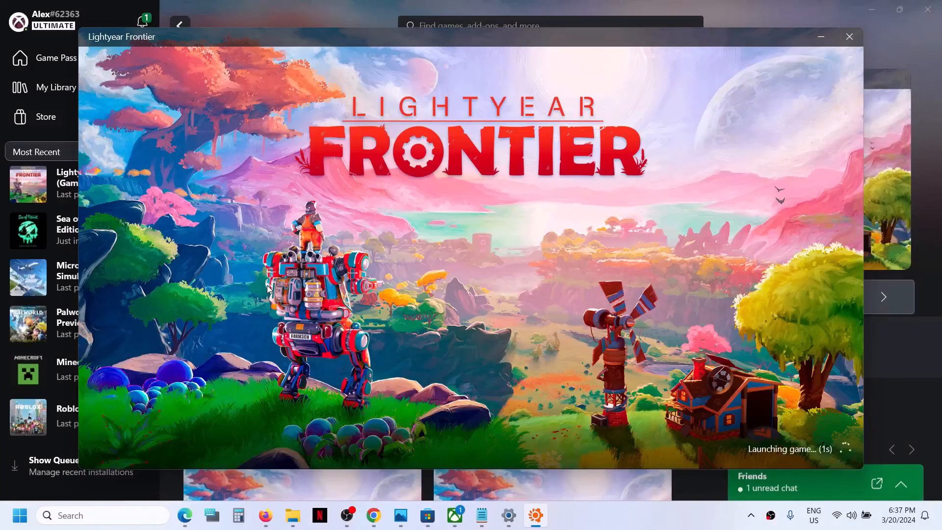
click(428, 515)
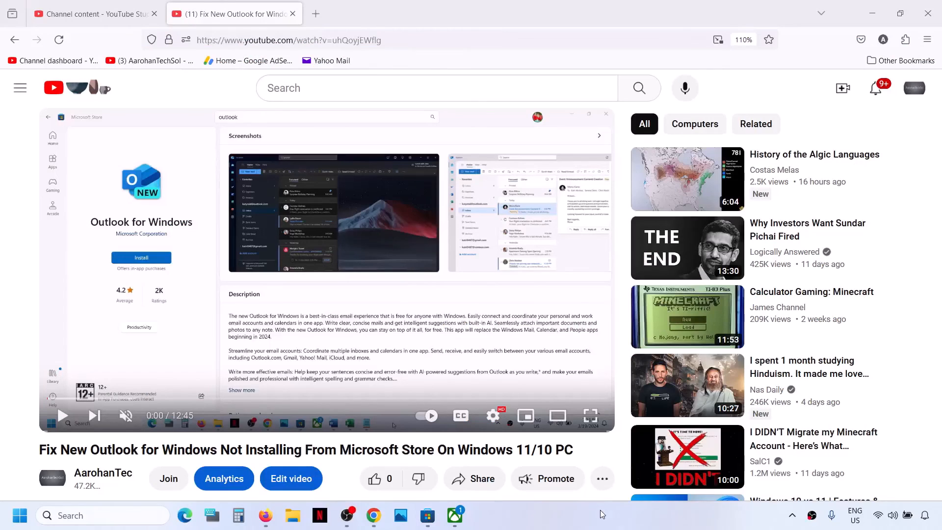
Open the Super Thanks purchase dialog for the new Outlook for Windows video on YouTube.
scroll(556, 417, down, 1)
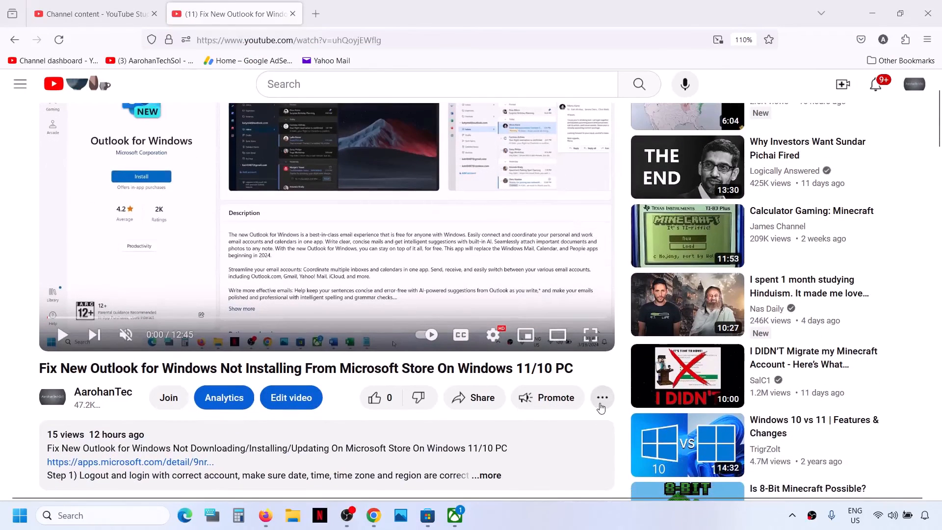
click(603, 397)
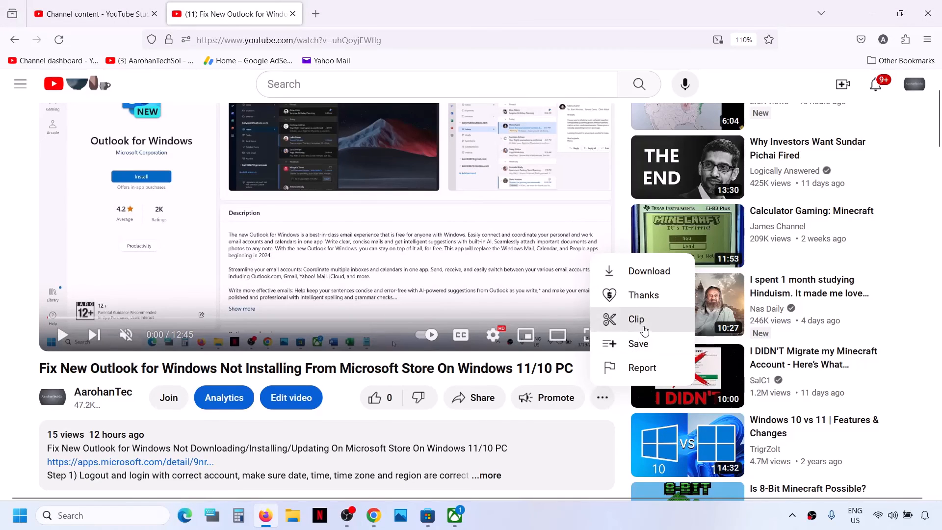
click(647, 300)
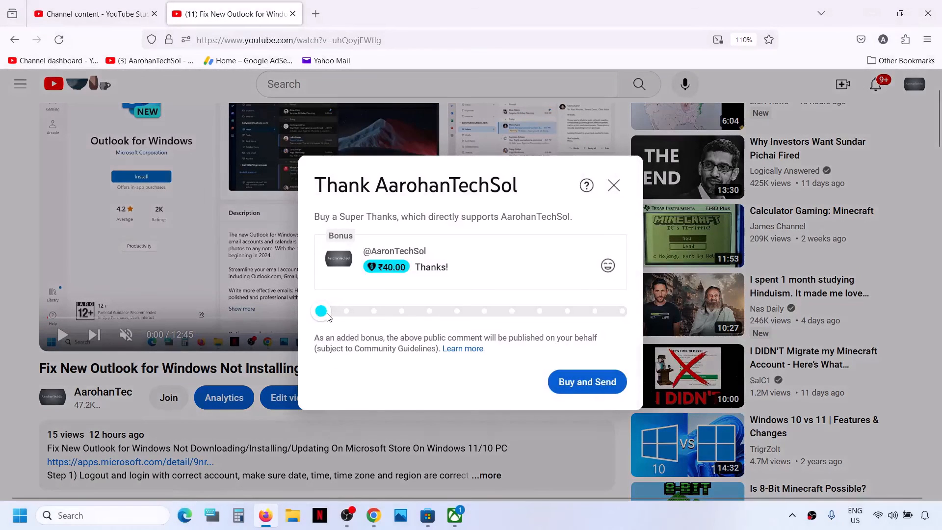